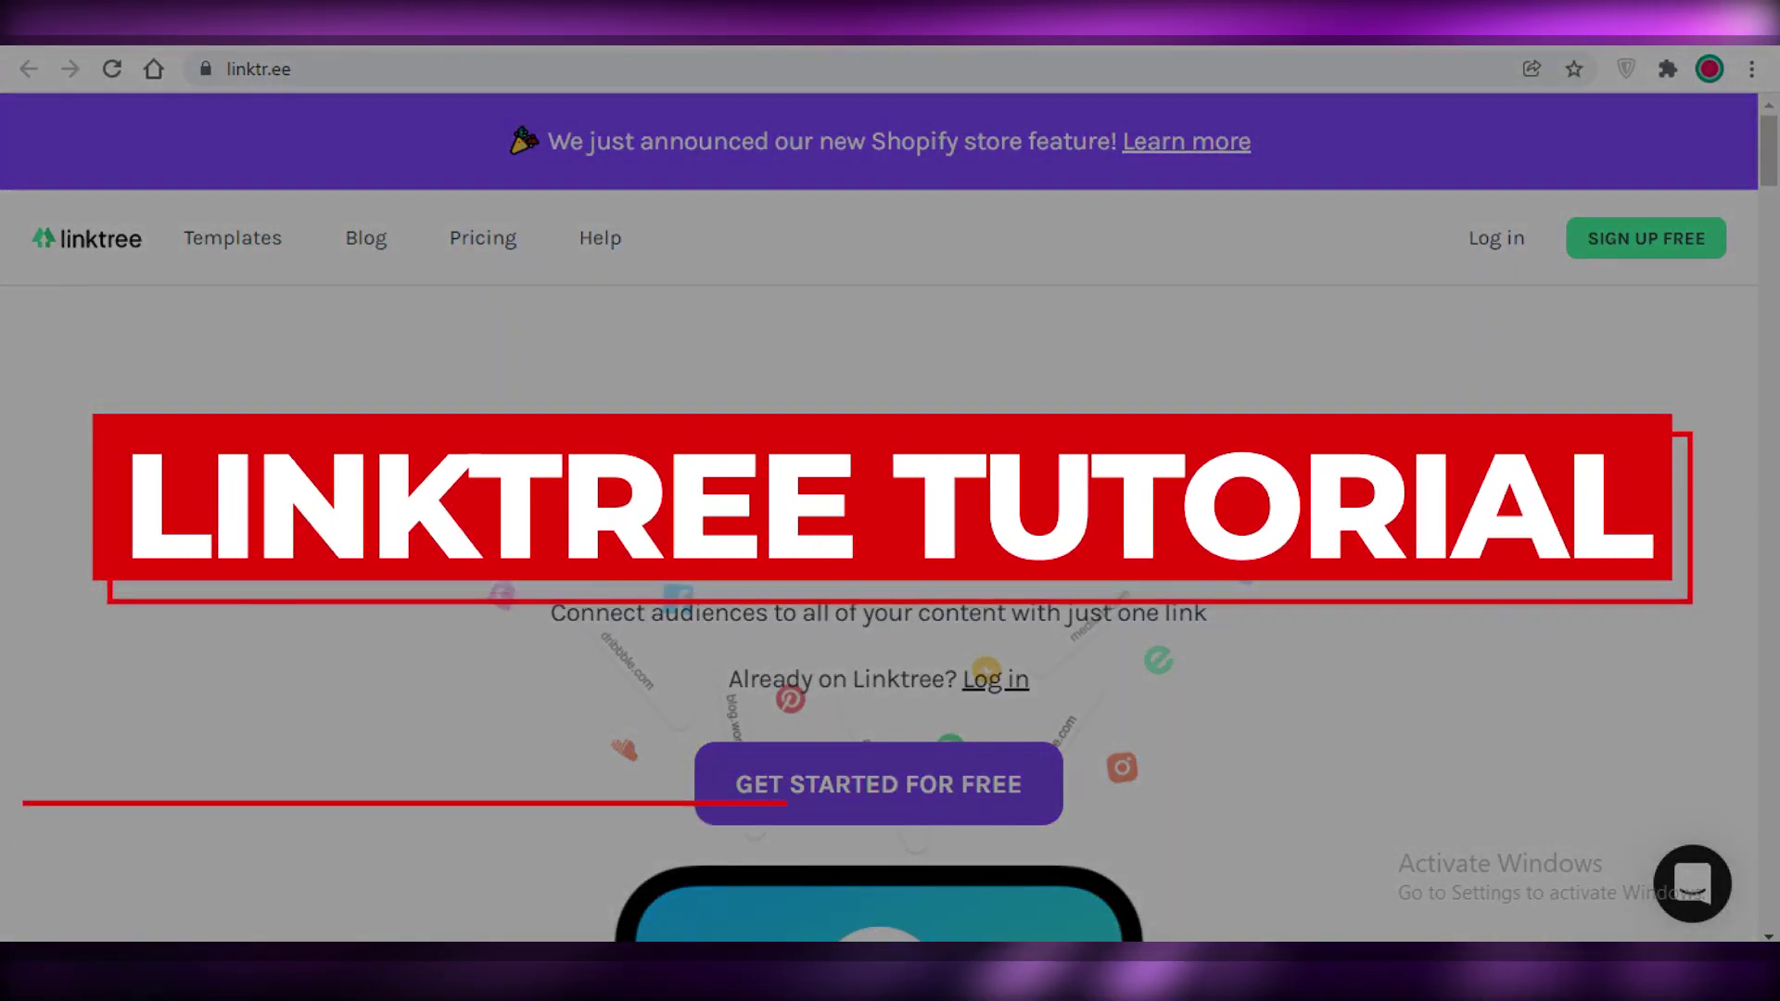
Step: Scroll through the Linktree home page and open the free sign-up form
scroll(1240, 578, down, 1)
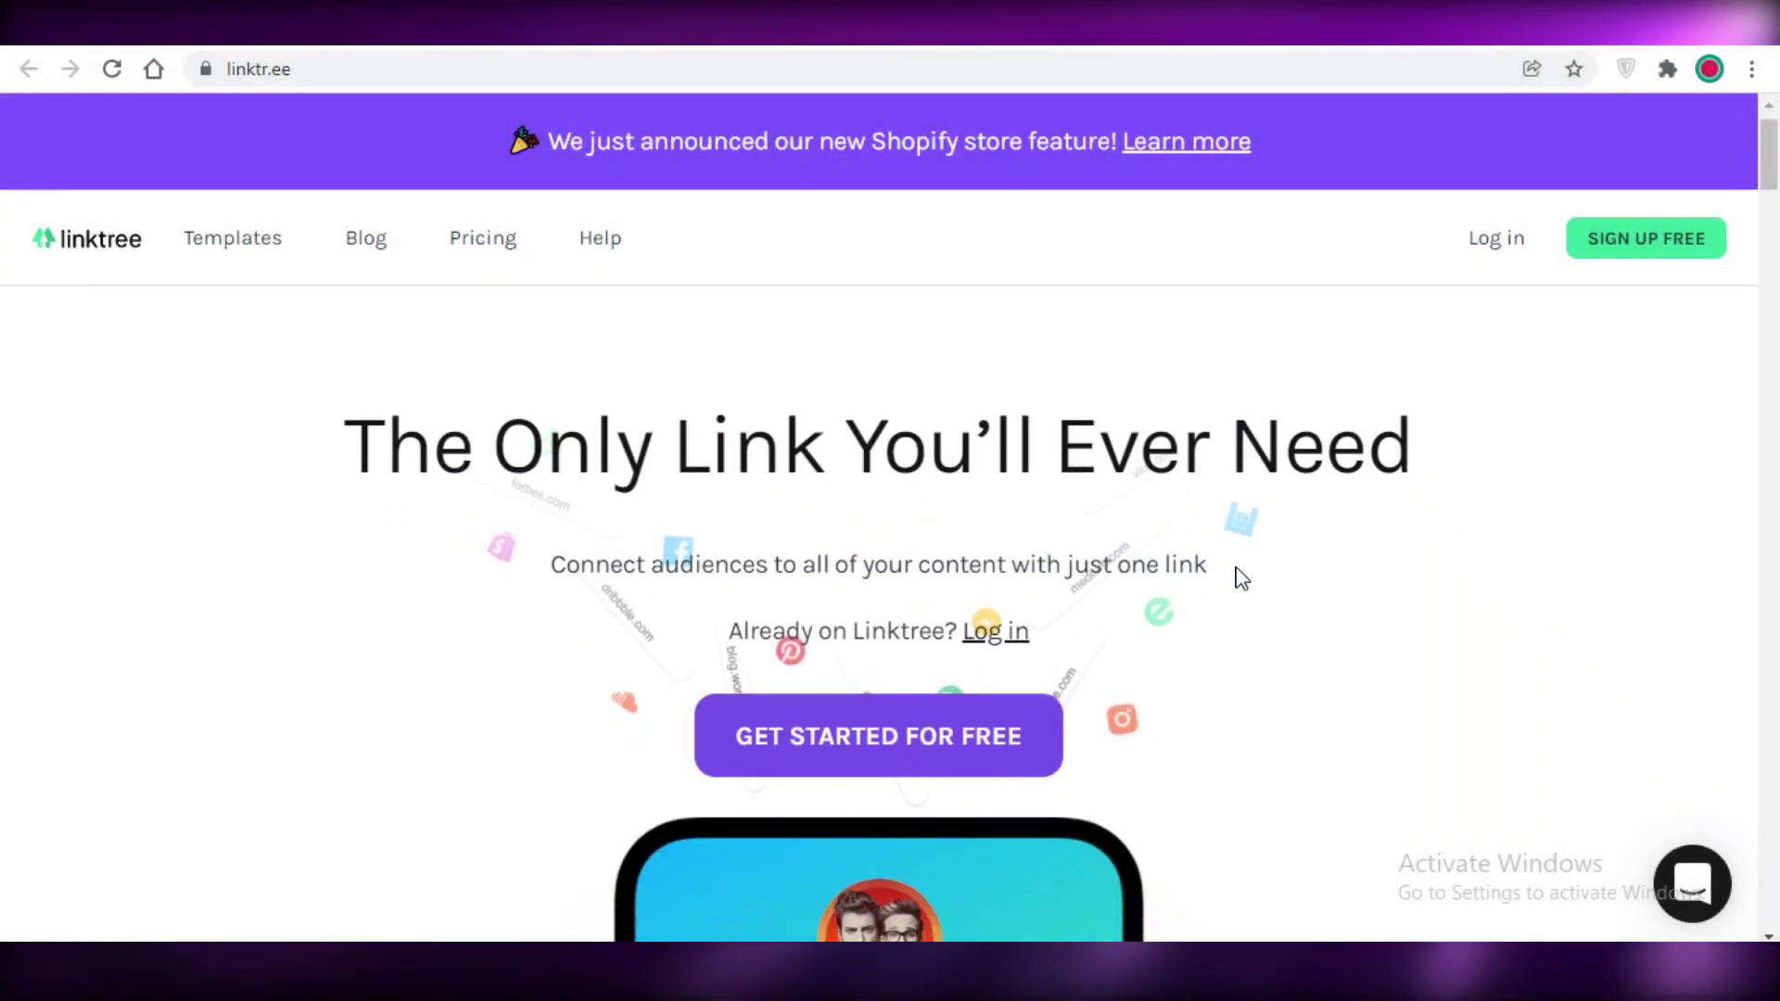
scroll(1220, 584, down, 5)
scroll(1235, 584, down, 4)
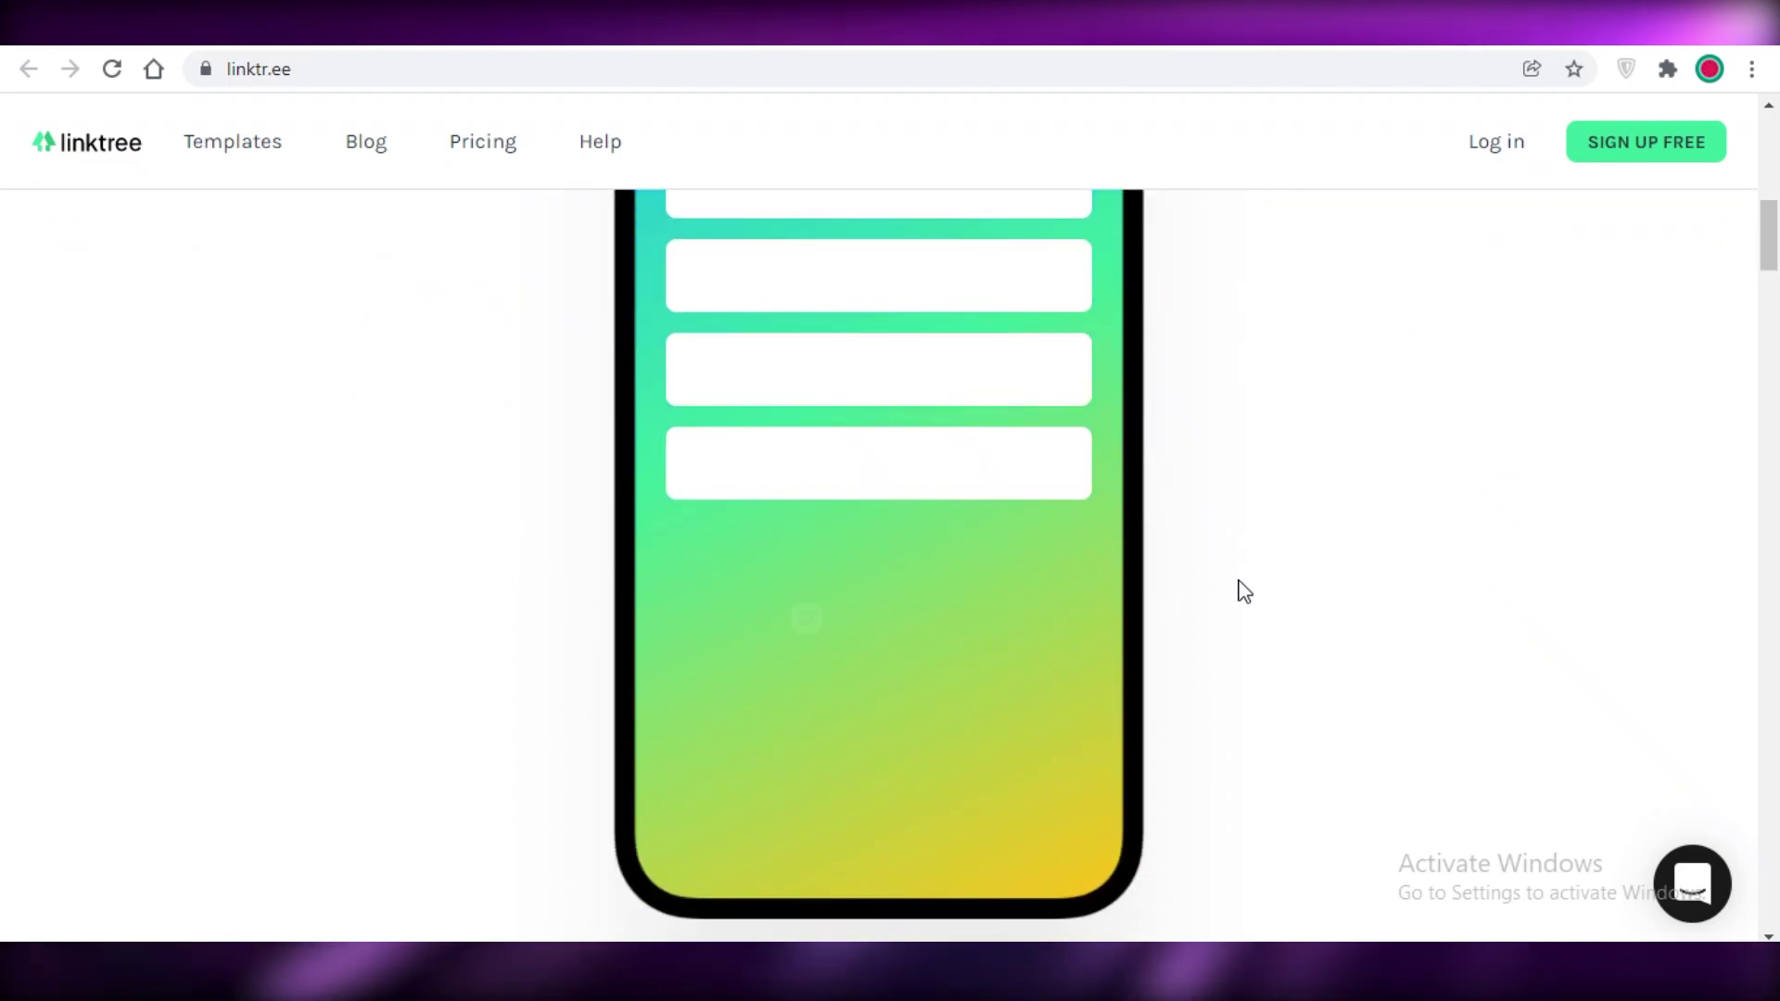
scroll(1244, 590, down, 10)
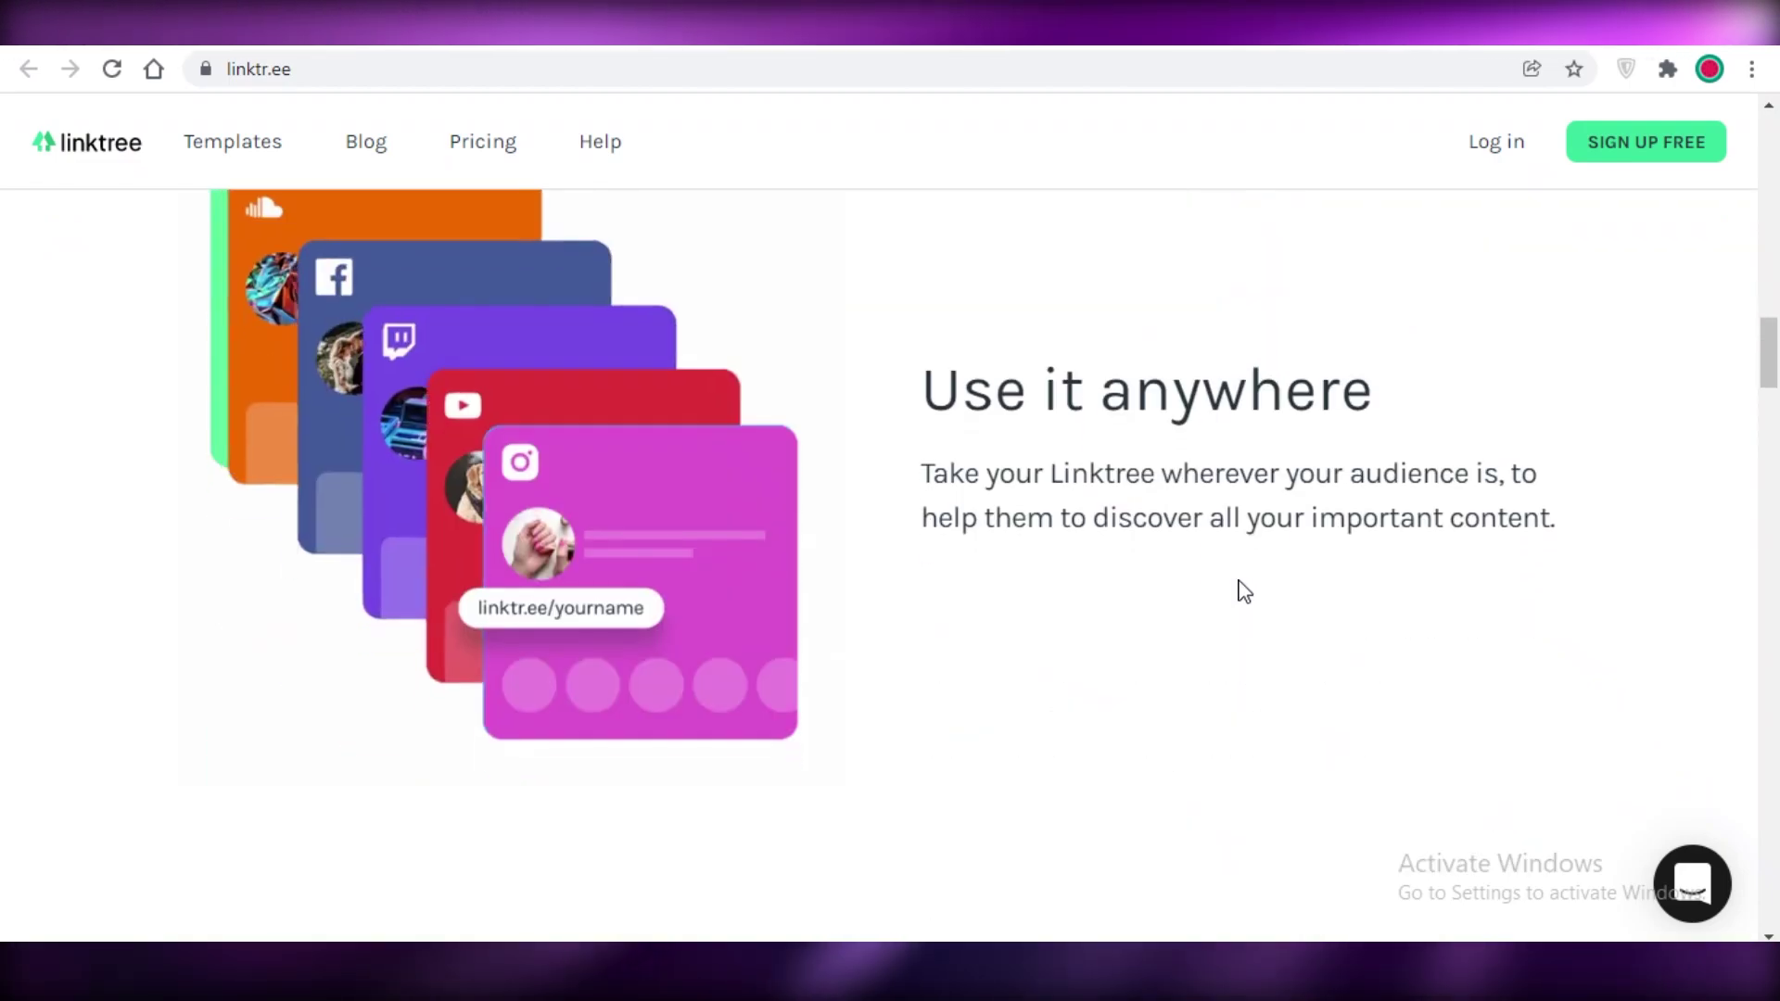
scroll(1244, 591, down, 8)
scroll(1244, 591, down, 5)
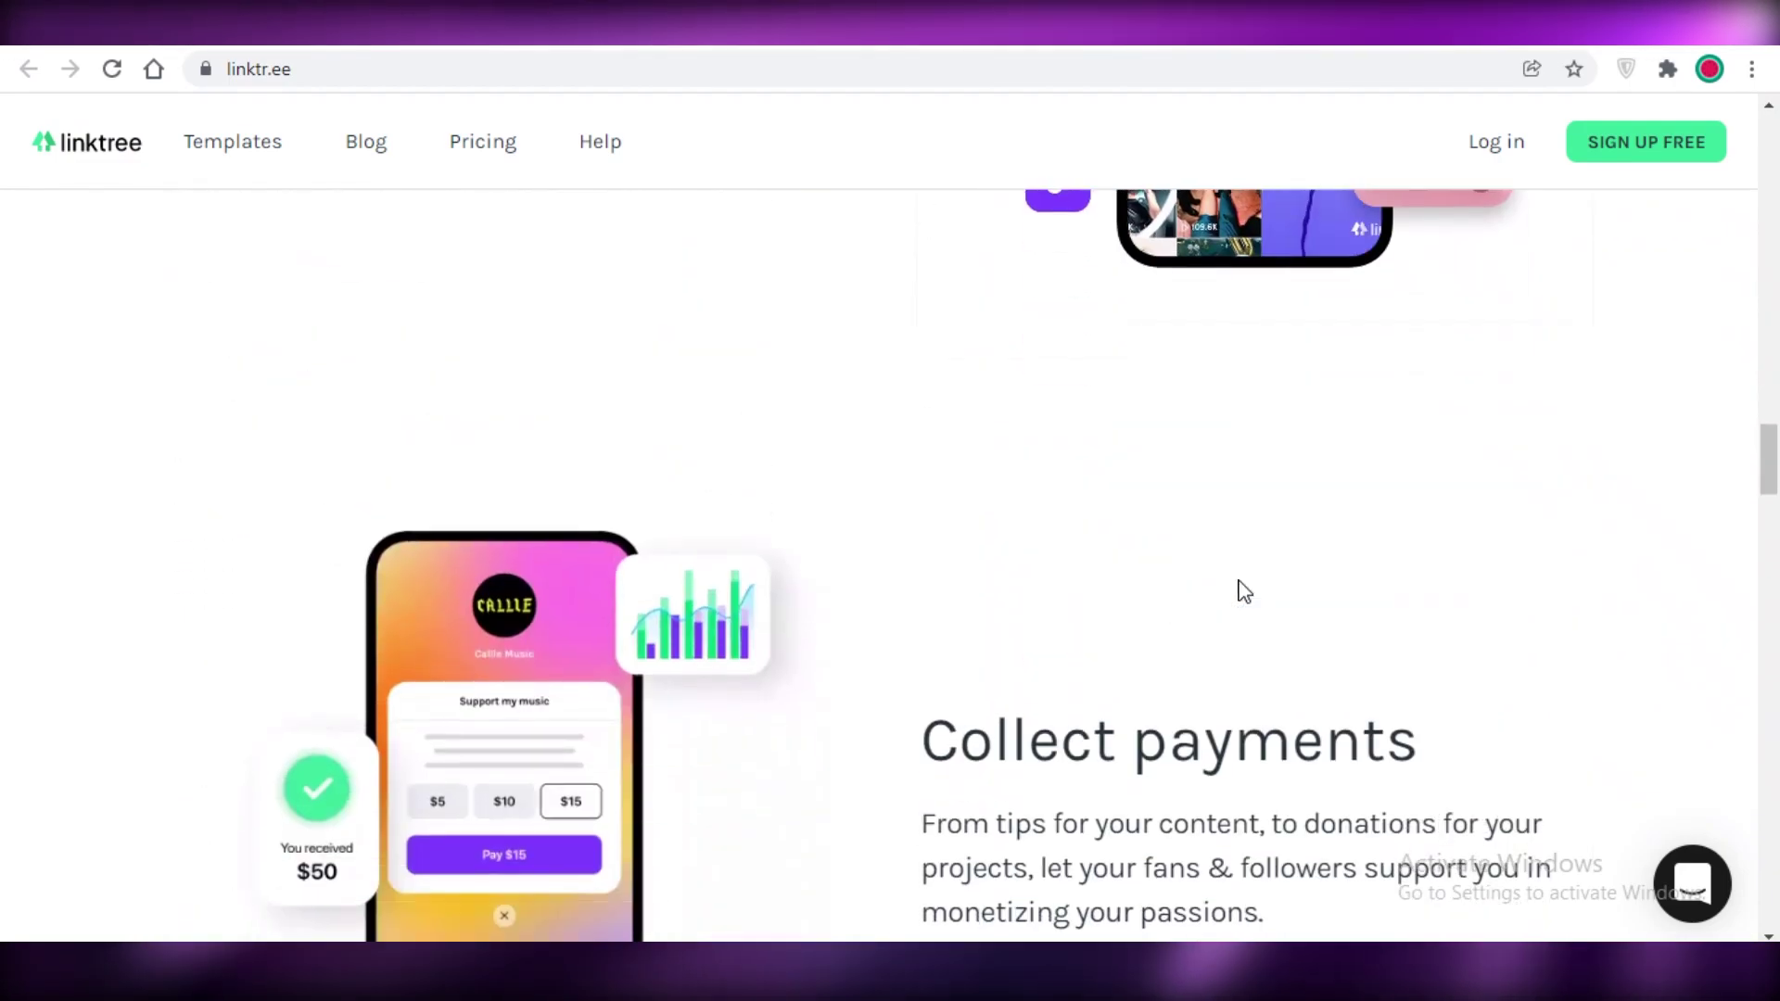
scroll(1239, 594, down, 5)
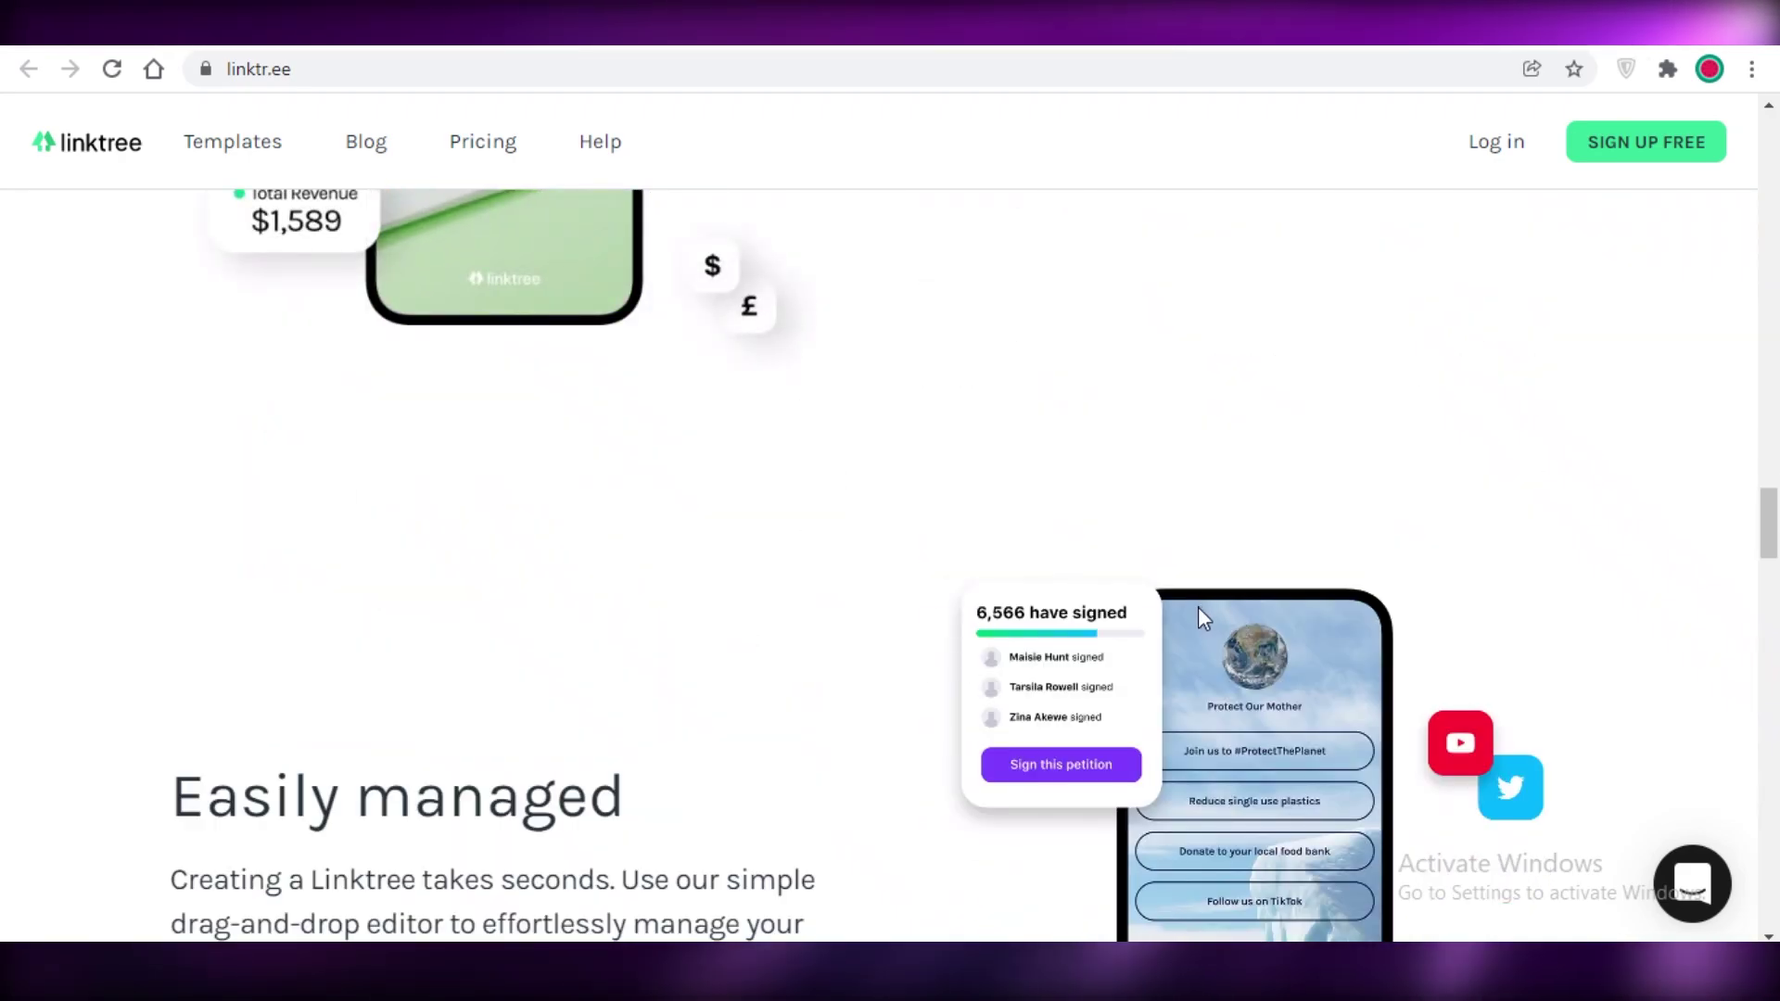
scroll(1020, 626, down, 5)
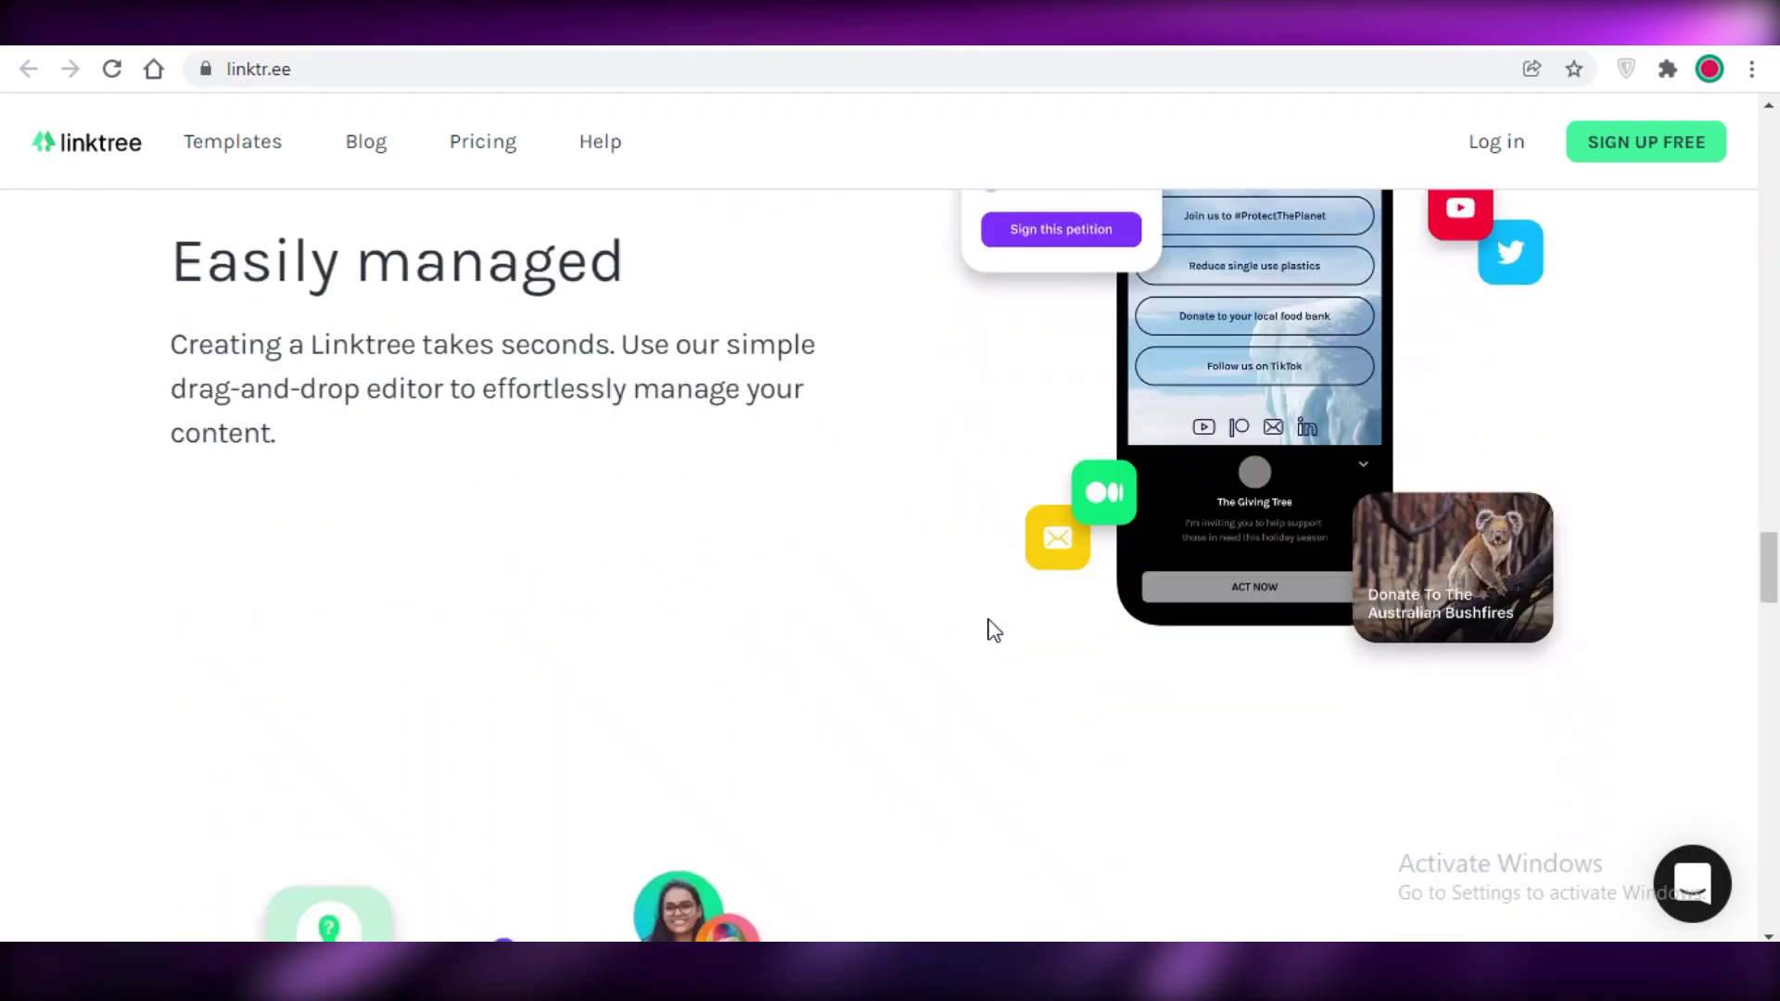
scroll(982, 602, down, 4)
scroll(1283, 544, up, 10)
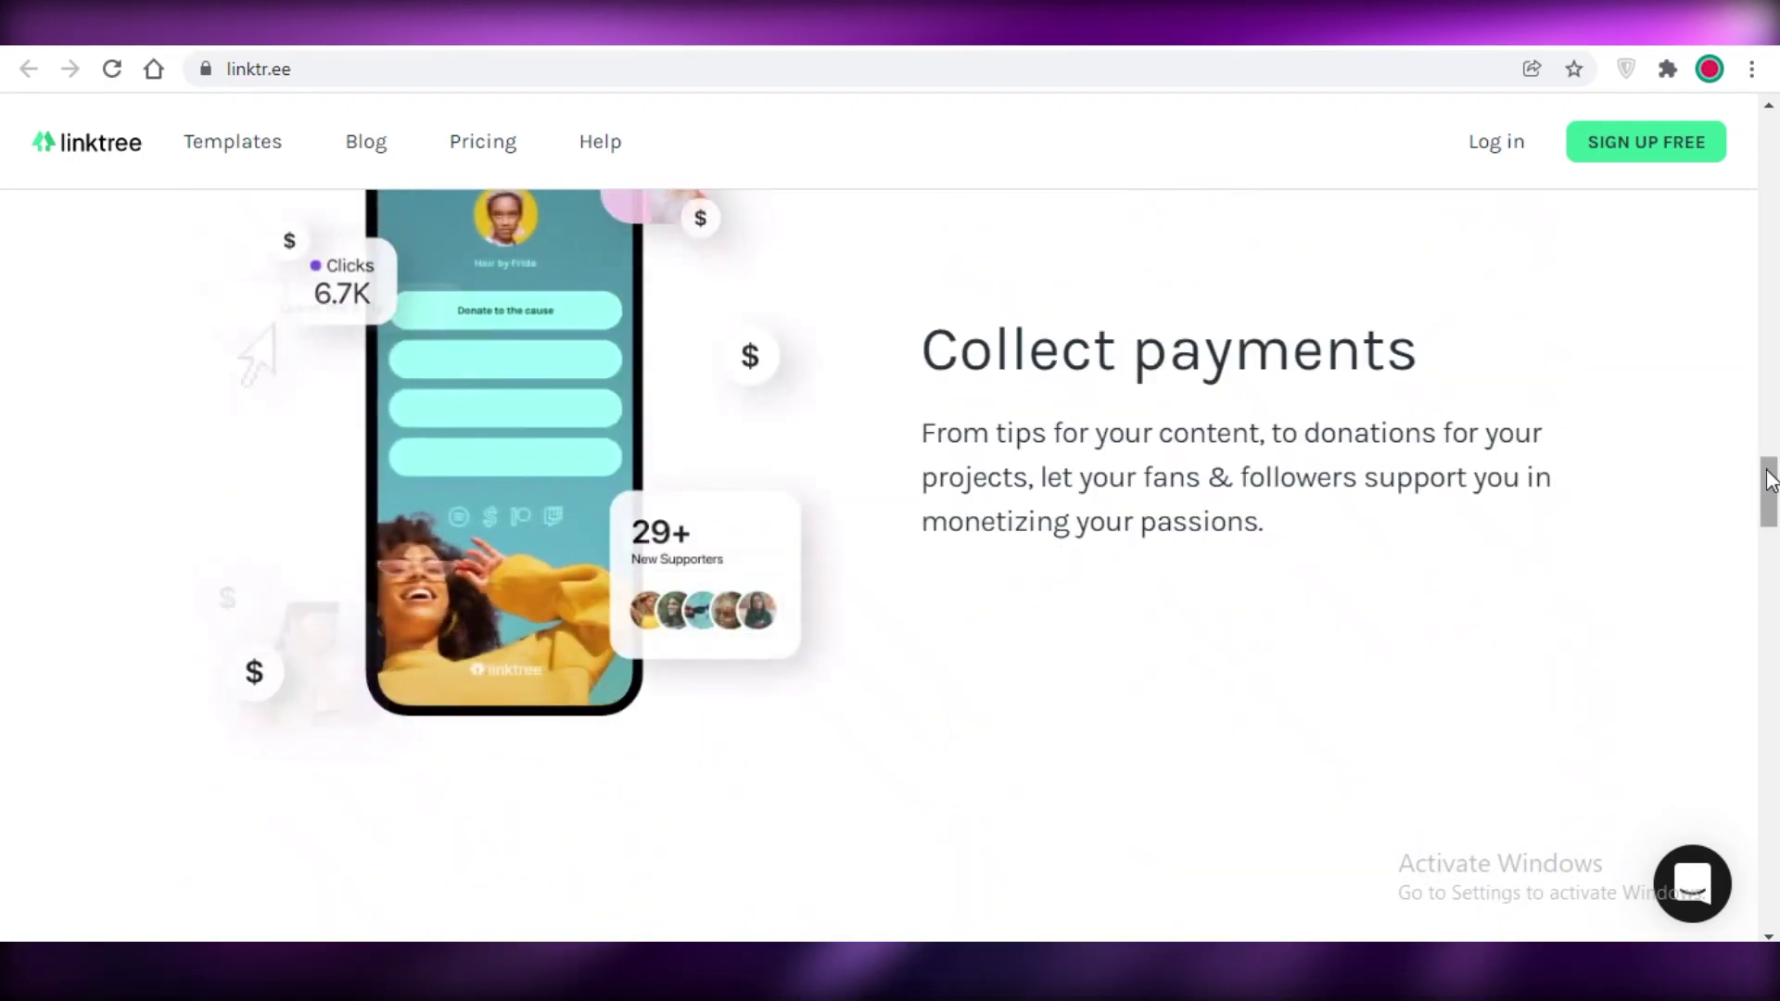
drag(1772, 485, 1771, 139)
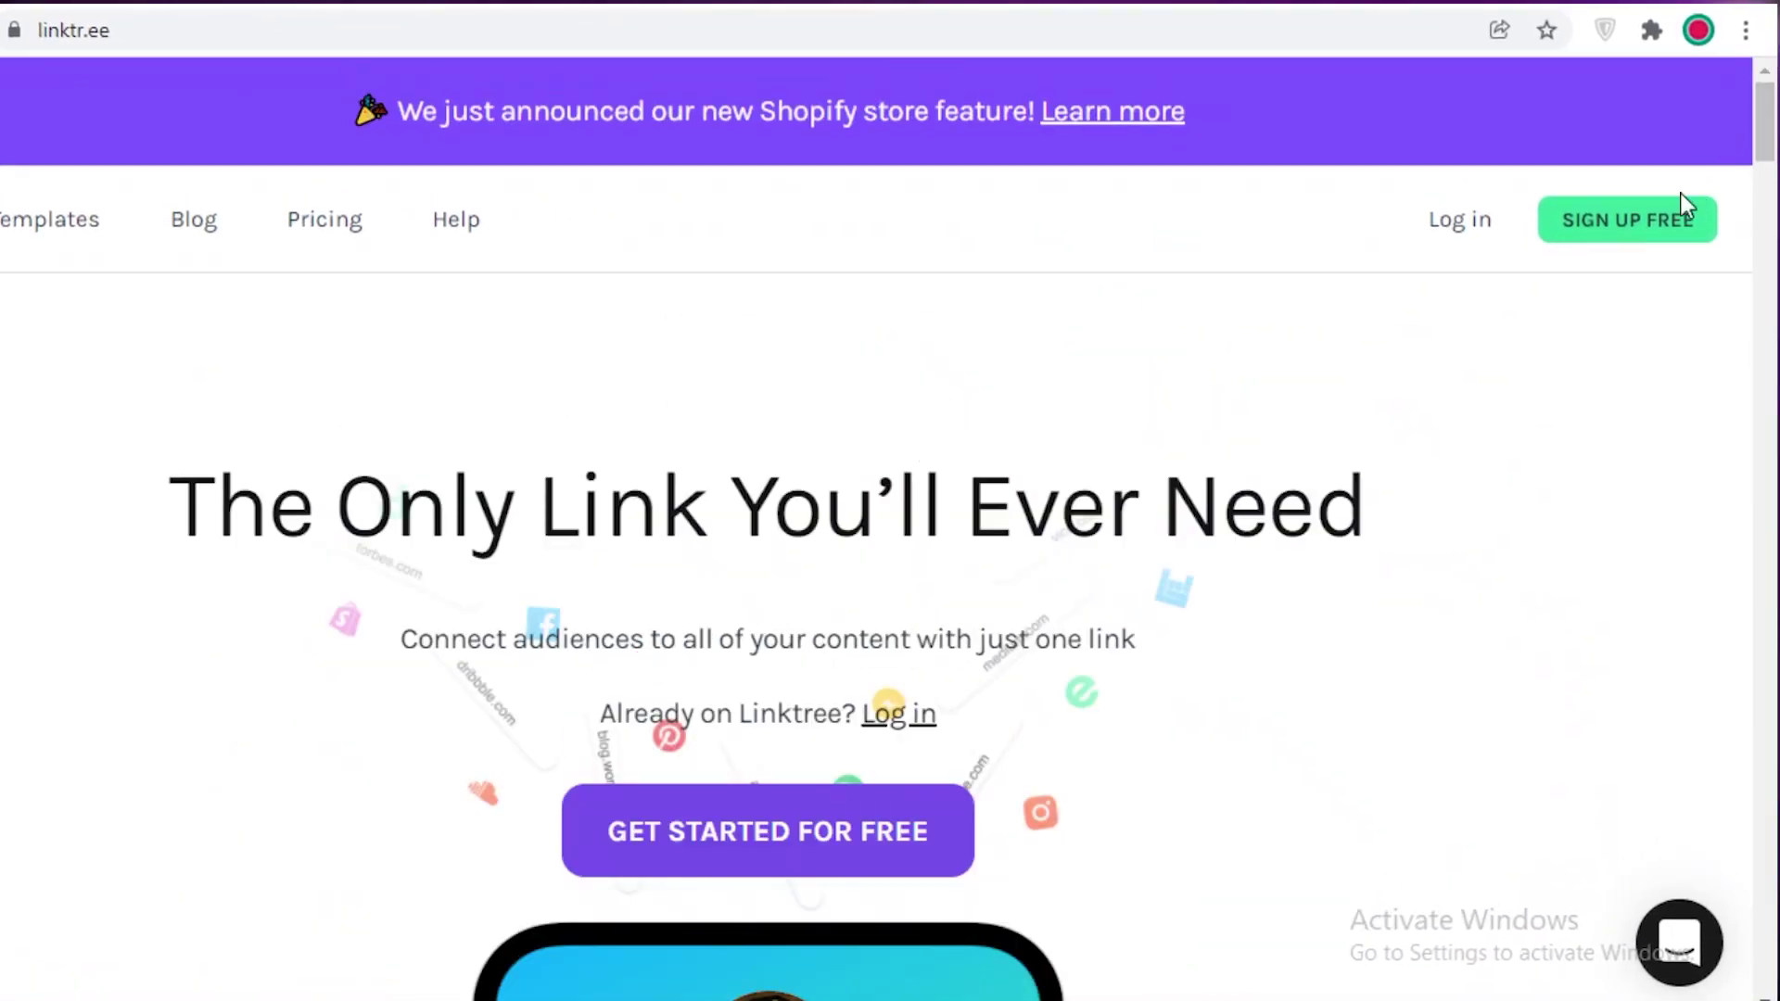
click(1650, 236)
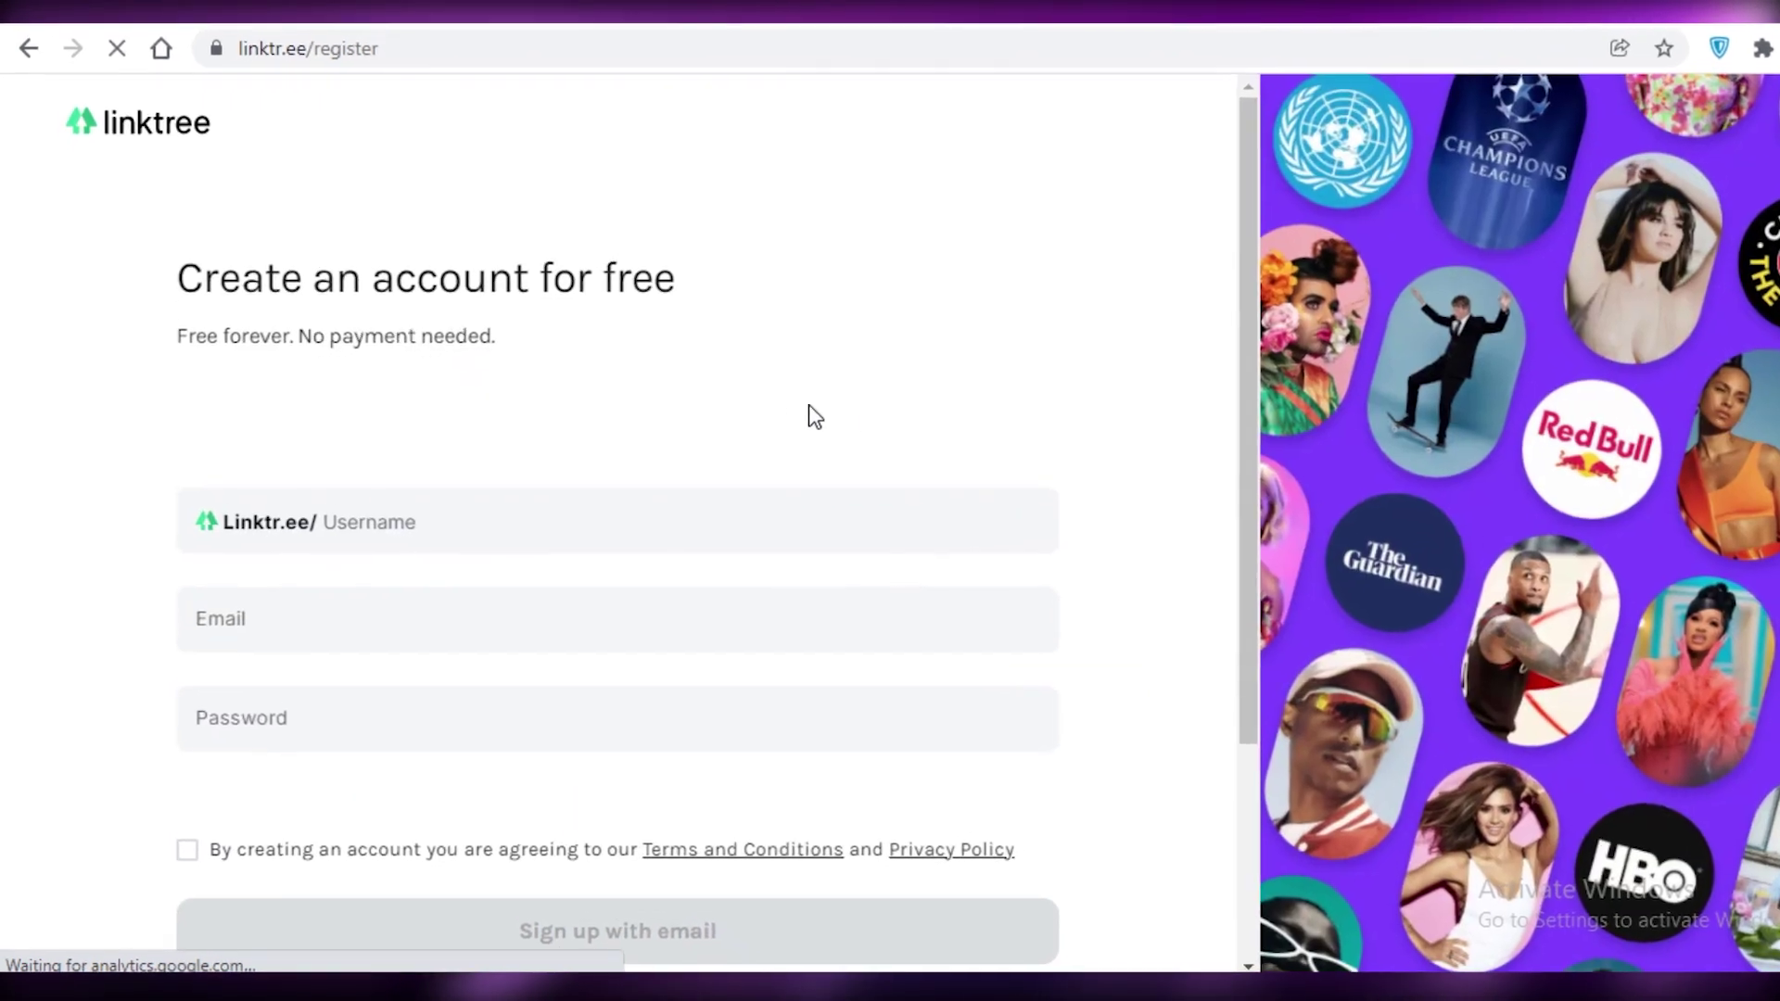
Step: Fill the e-mail from the saved suggestion, enter a password and accept the terms
scroll(240, 414, down, 3)
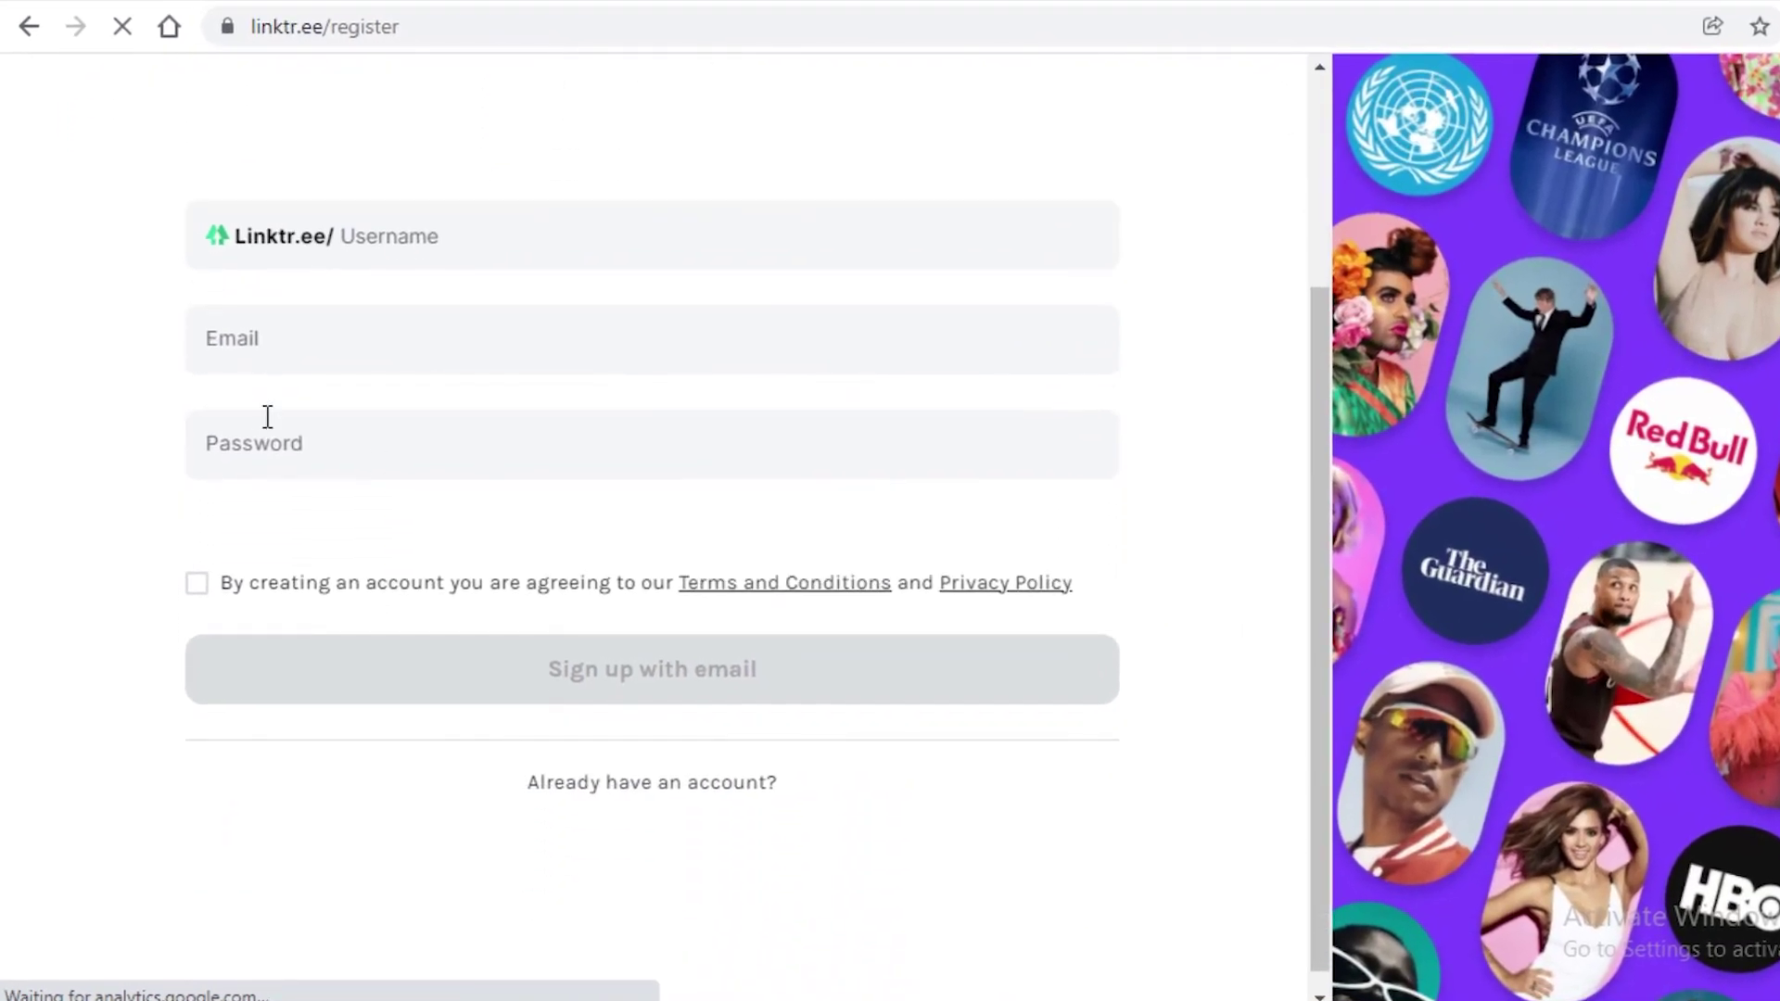
click(492, 334)
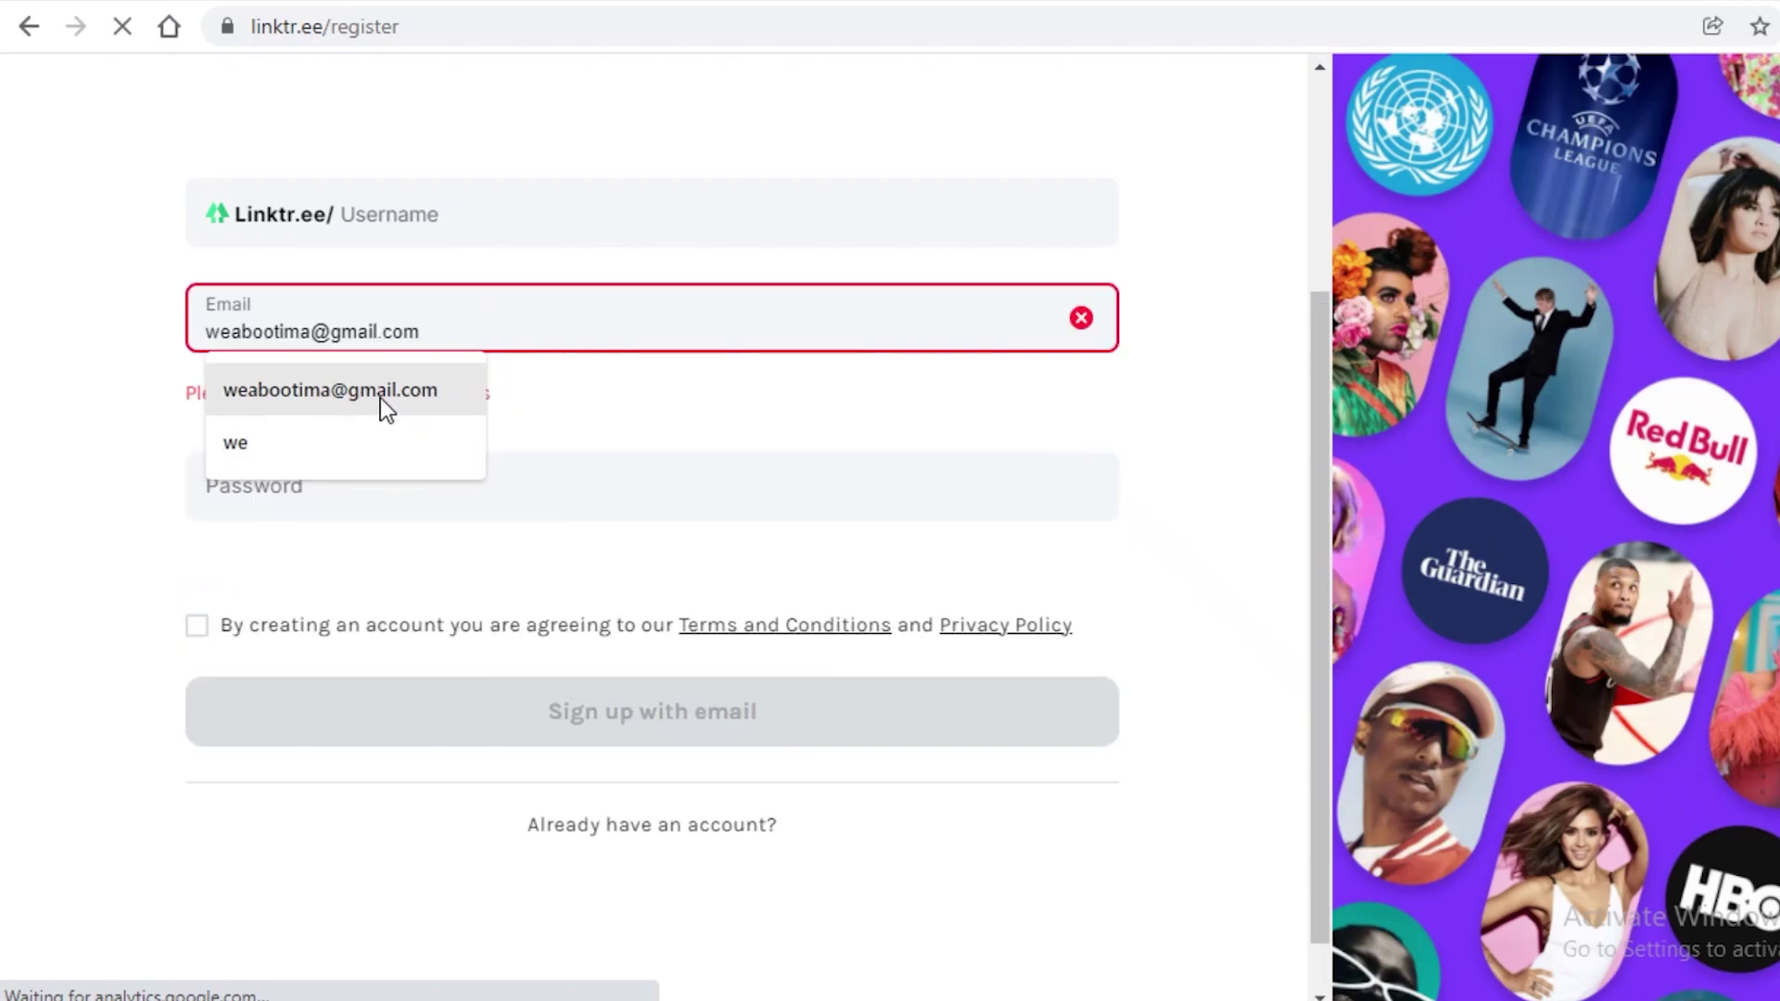
click(381, 401)
click(376, 481)
text(•••••)
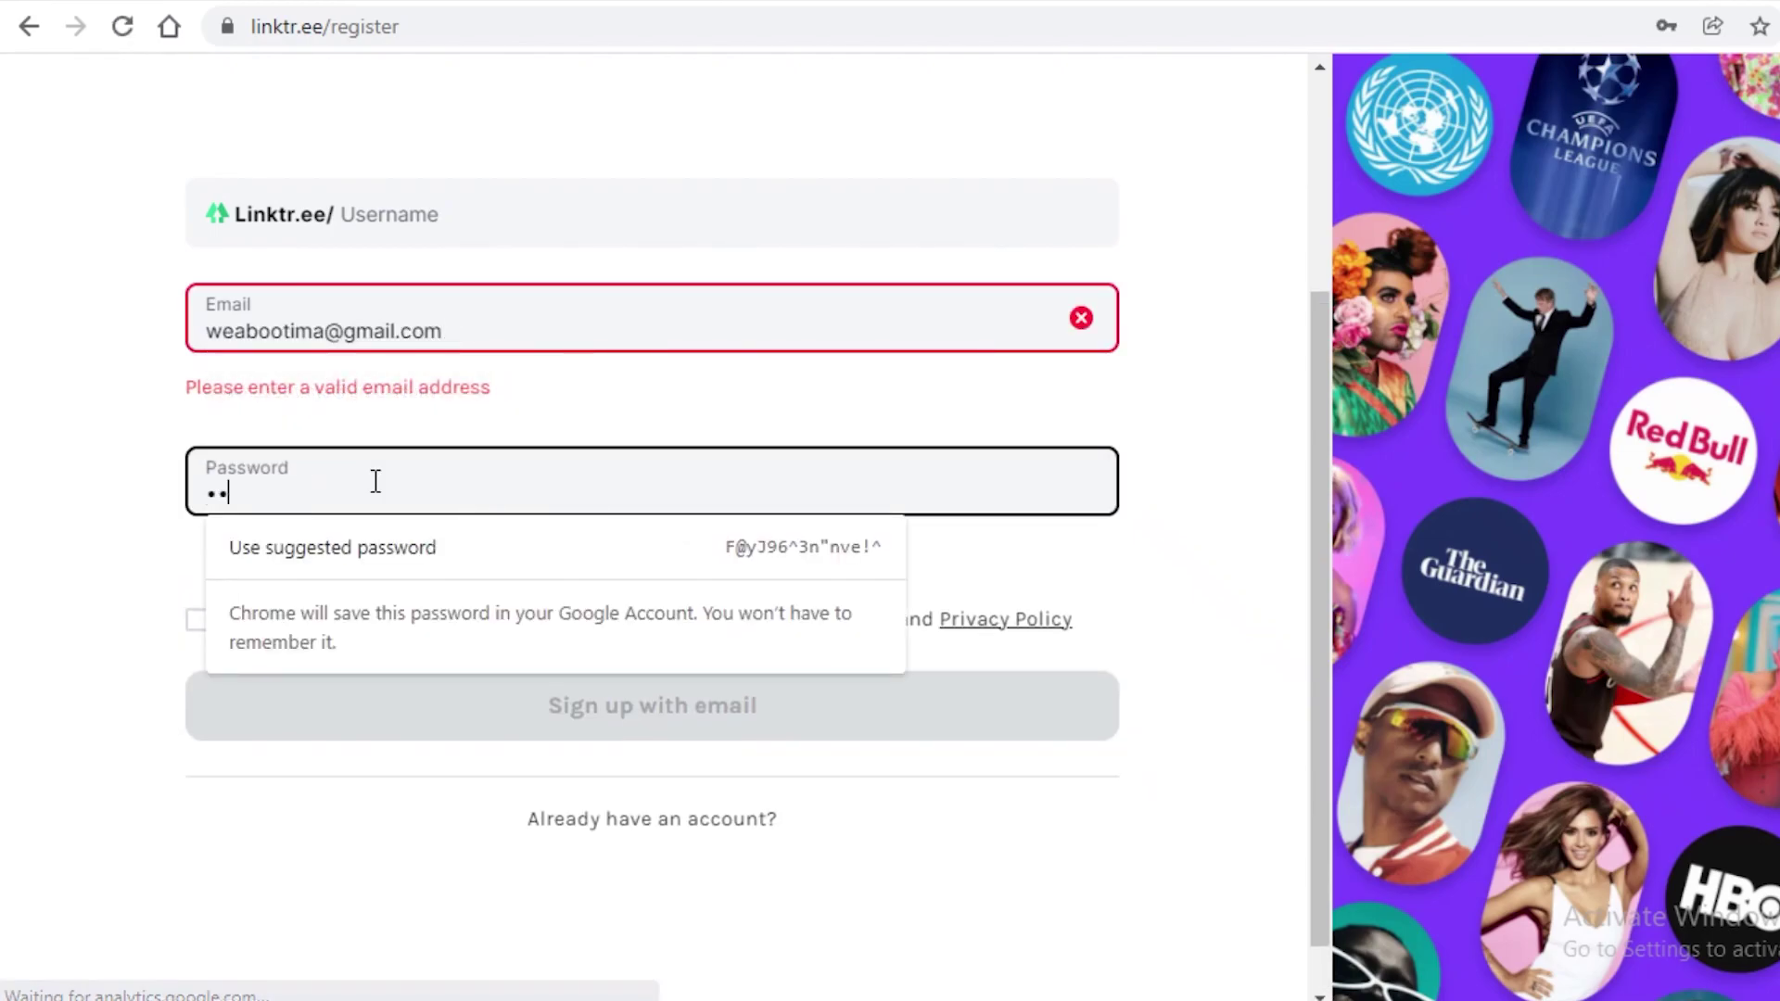
text(•••••)
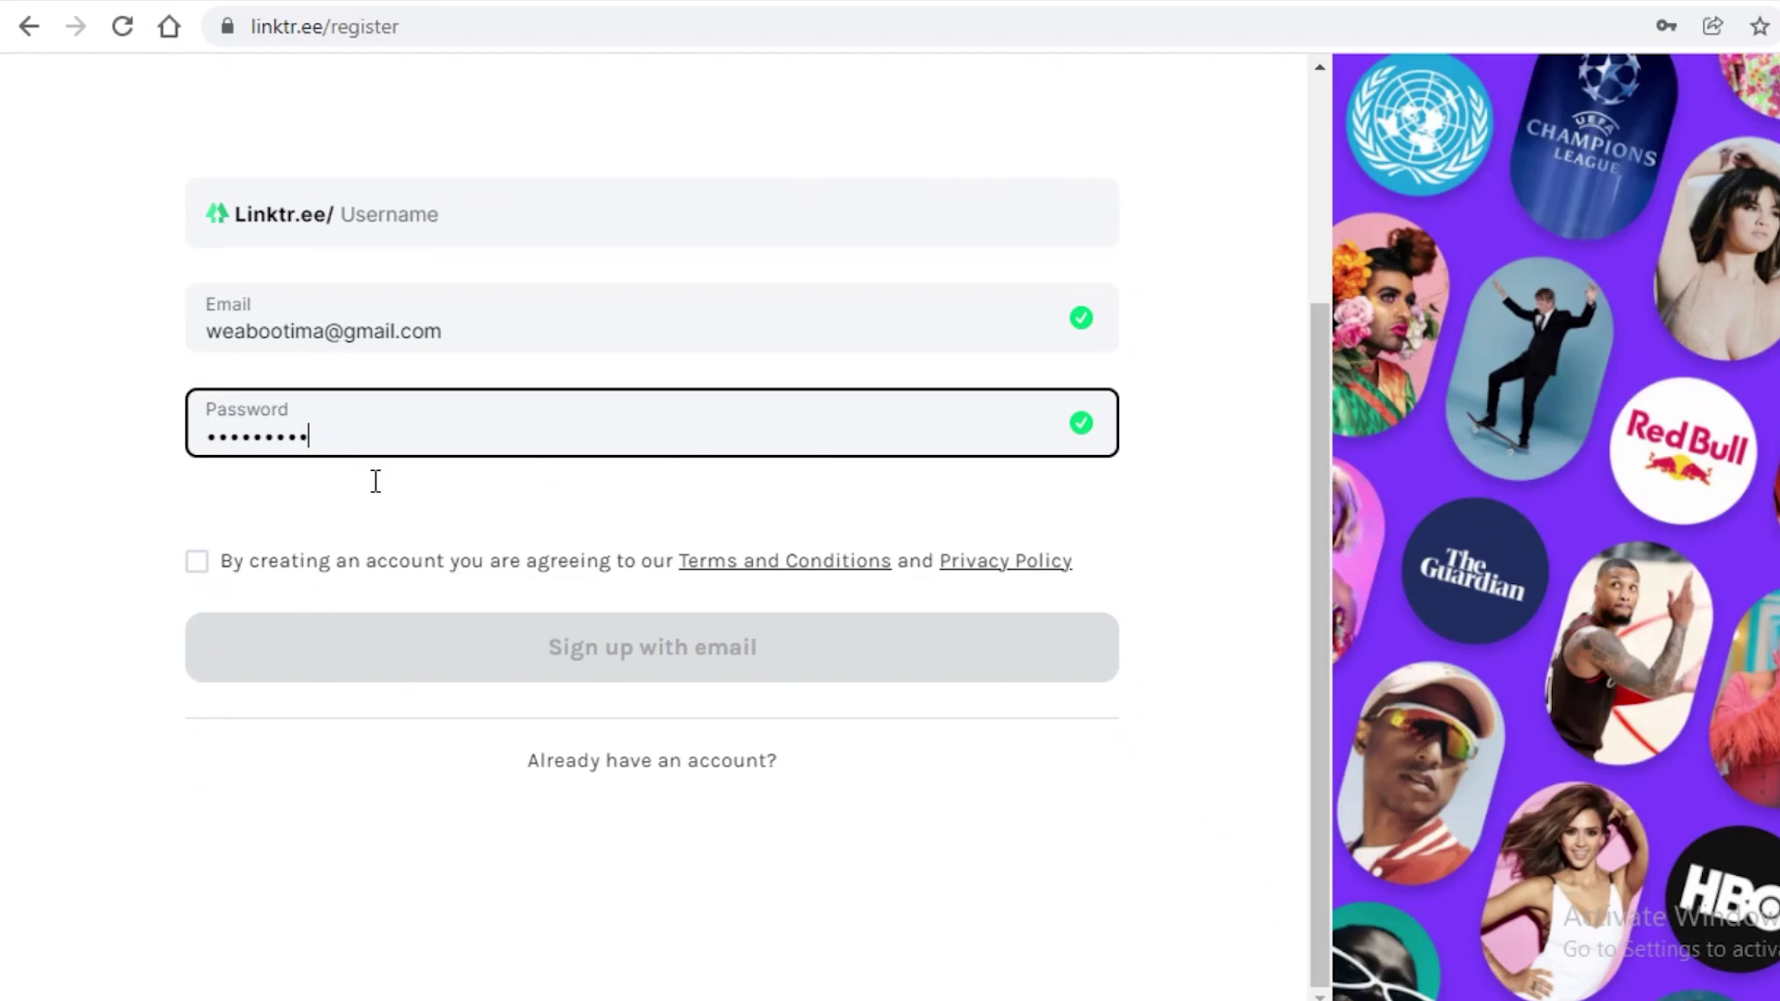
key(Tab)
key(space)
scroll(191, 429, up, 2)
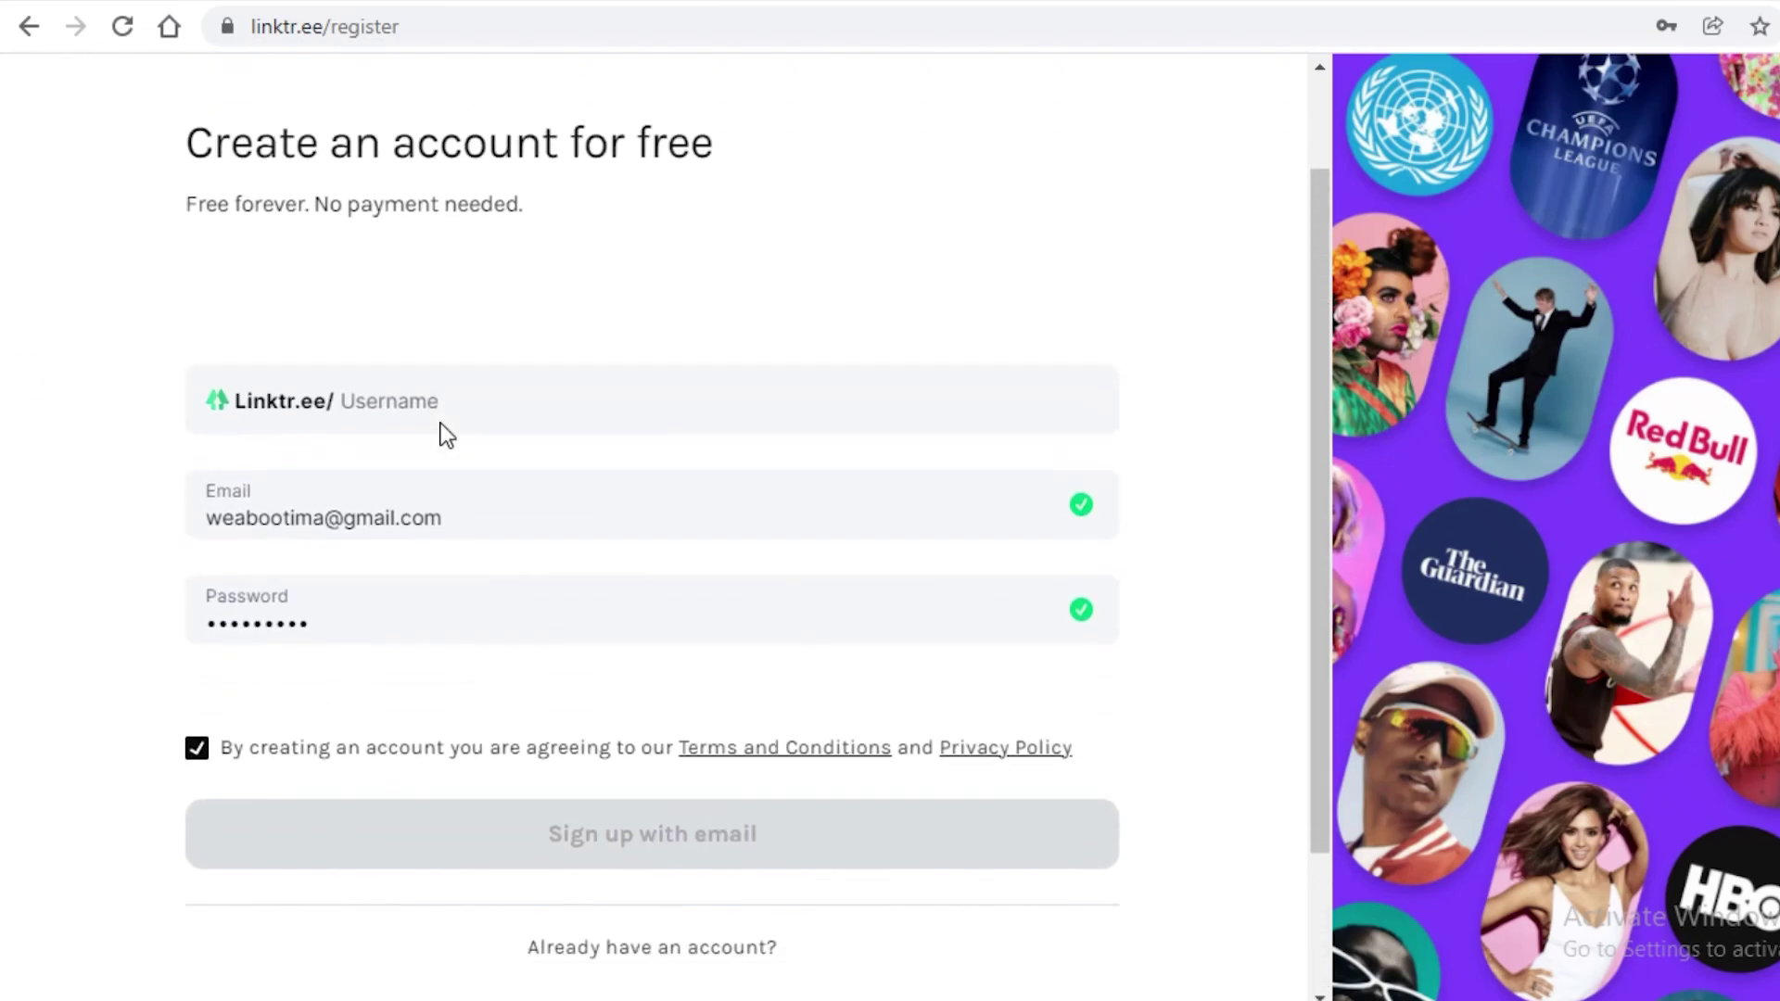
scroll(482, 519, down, 2)
click(554, 667)
Step: Enter a page username, revising it until an untaken one is accepted
scroll(548, 668, up, 3)
scroll(548, 667, down, 4)
scroll(497, 608, up, 4)
click(491, 544)
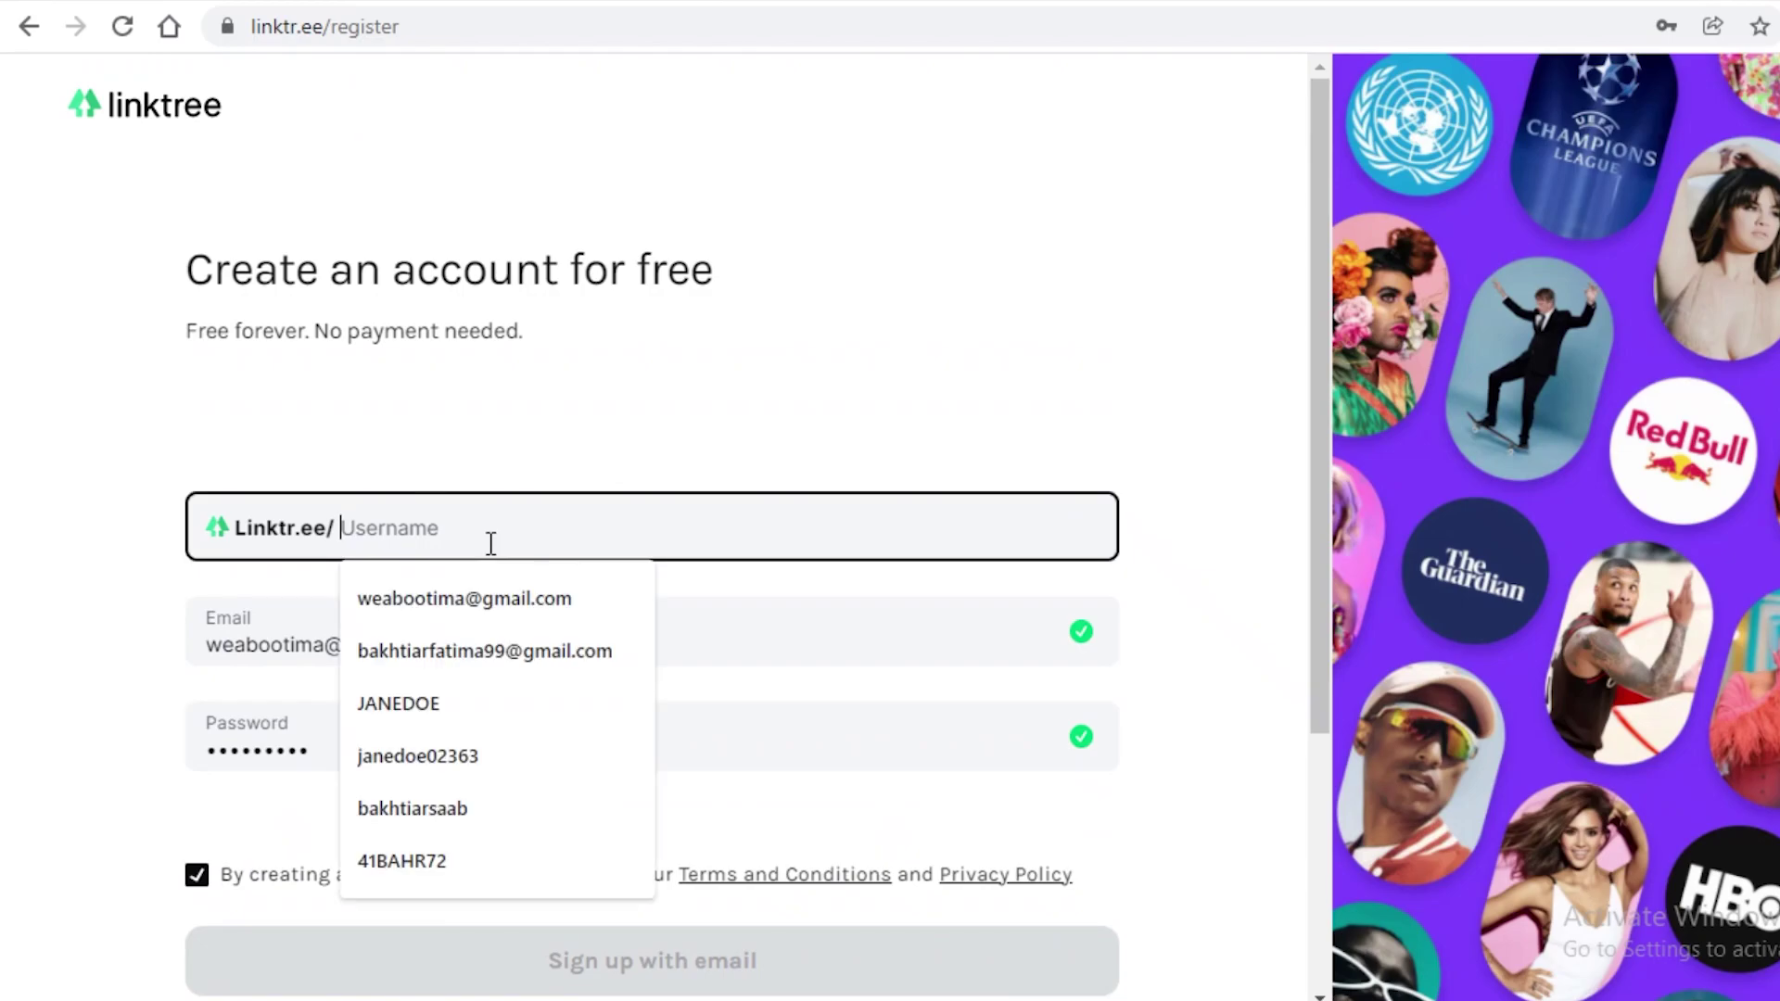
text(a)
key(BackSpace)
text(JaneDoe)
scroll(741, 718, down, 4)
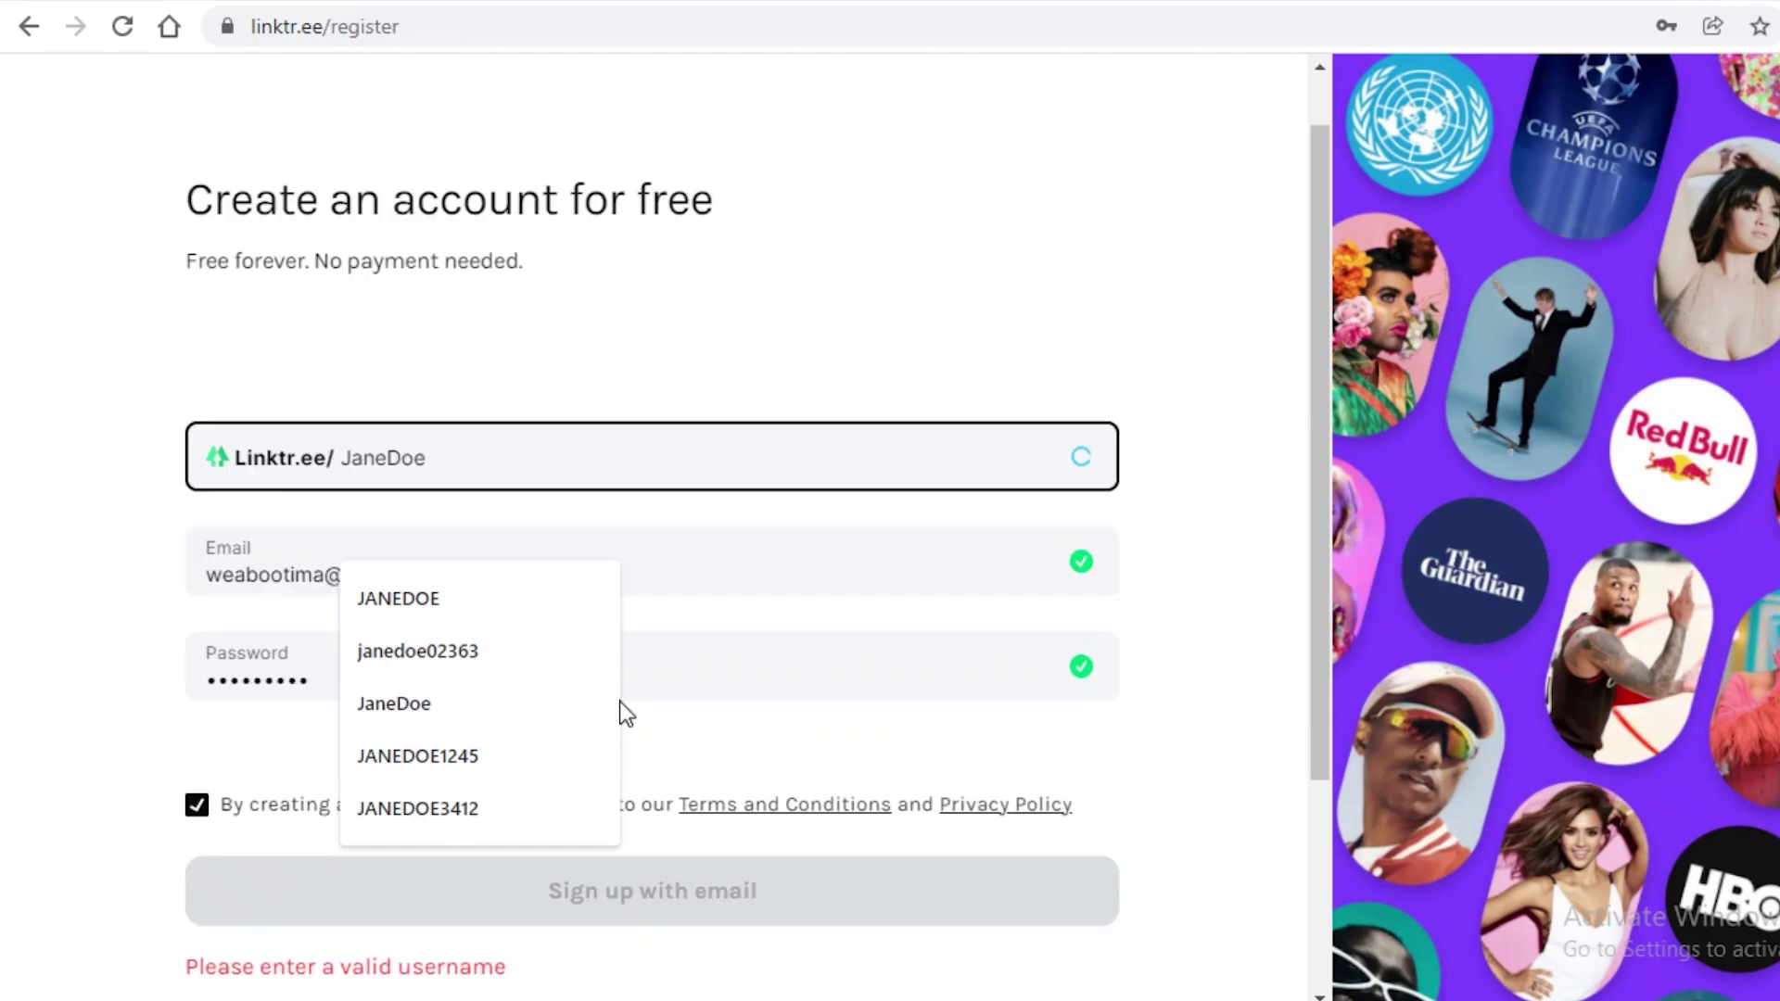
text(oe)
click(520, 147)
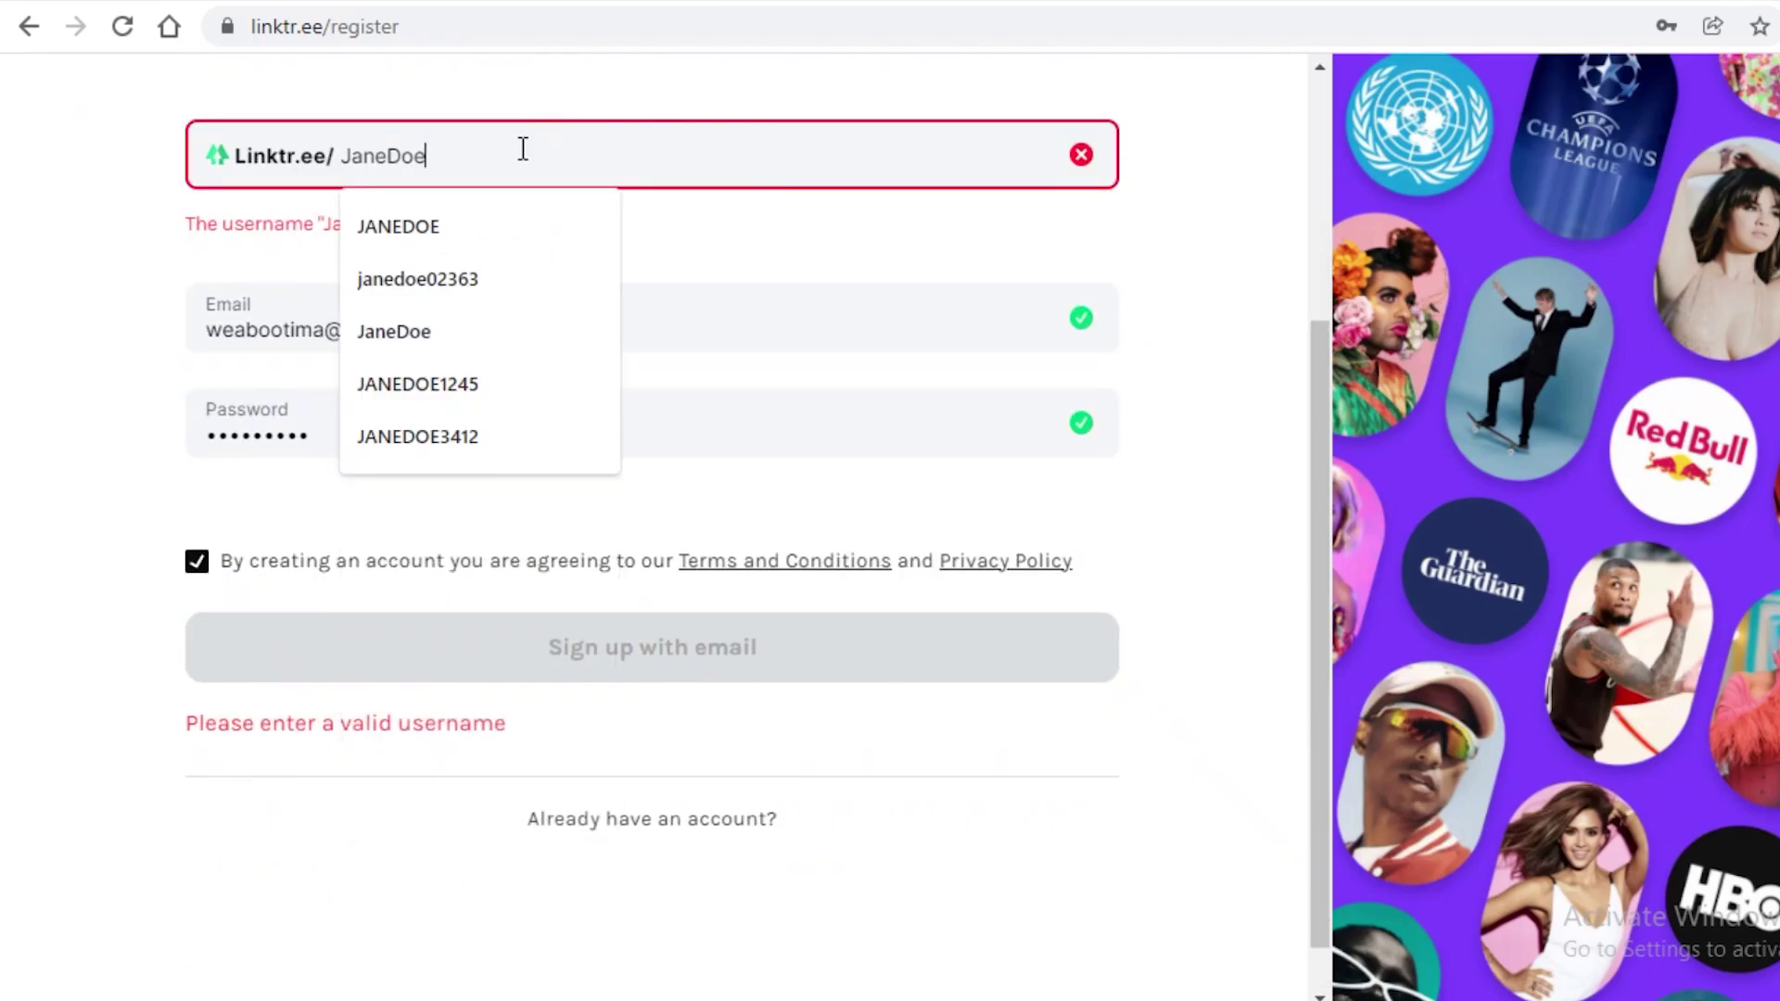
text(02)
click(13, 289)
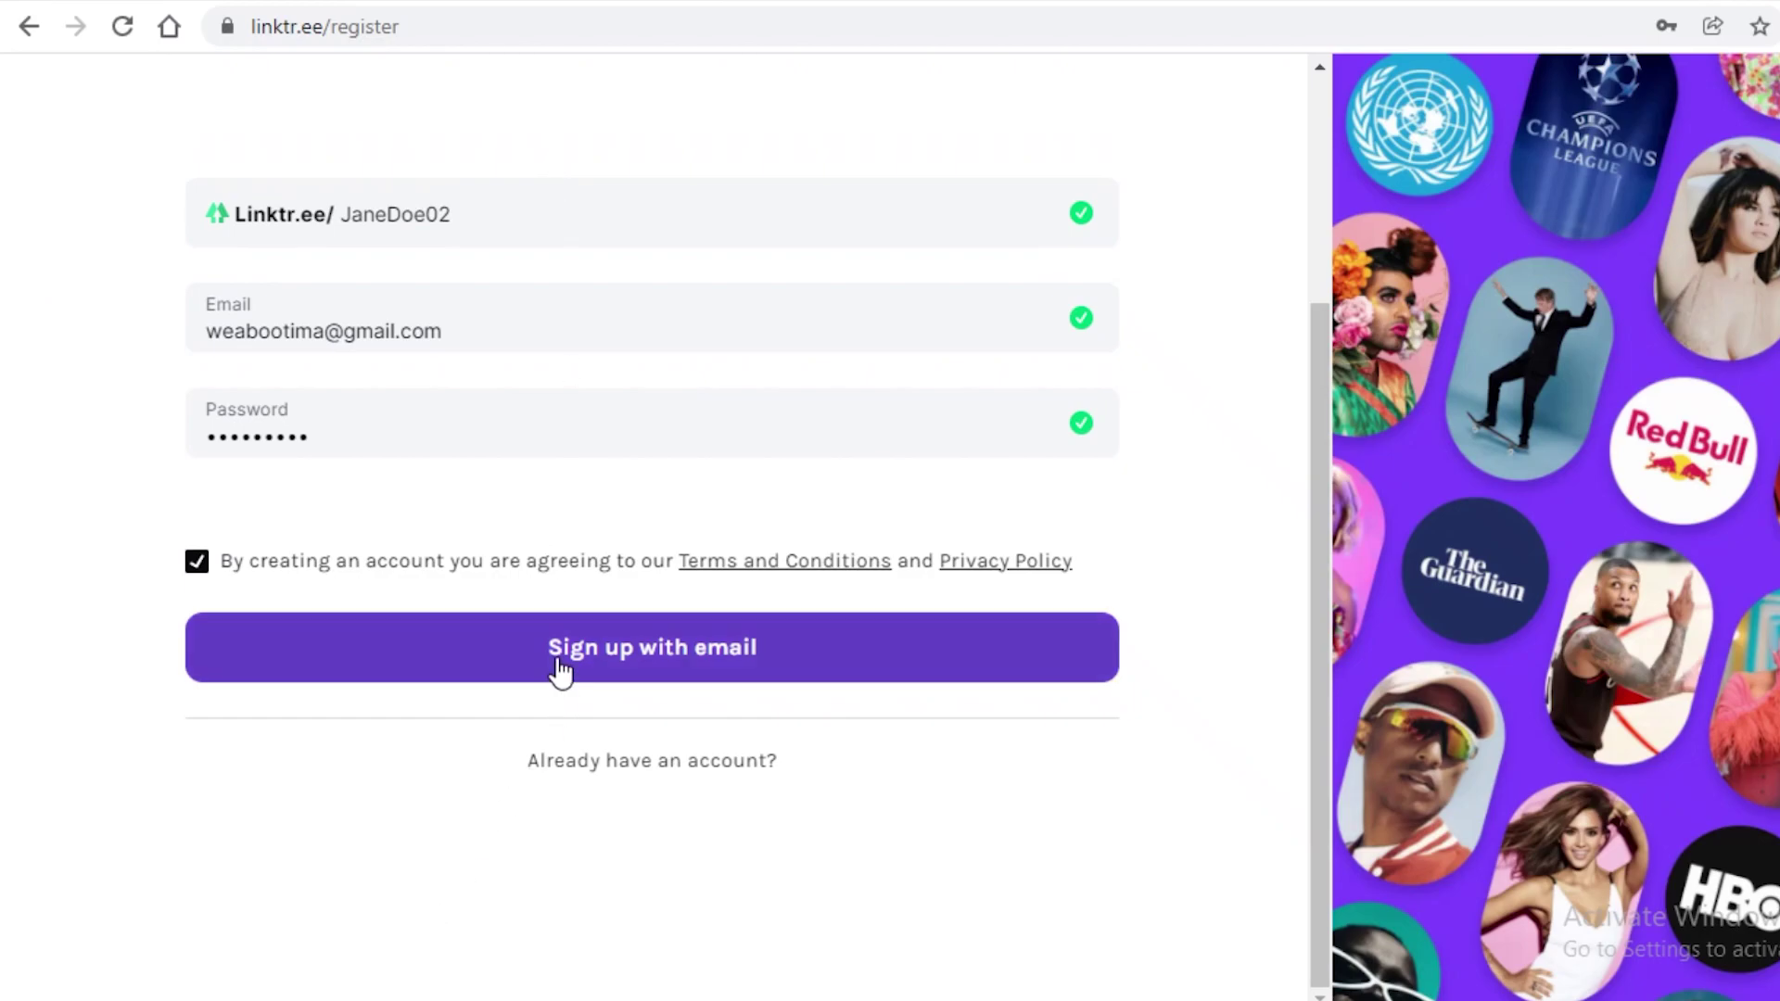
Step: Create the account, decline saving the password, and enter your display name
click(556, 660)
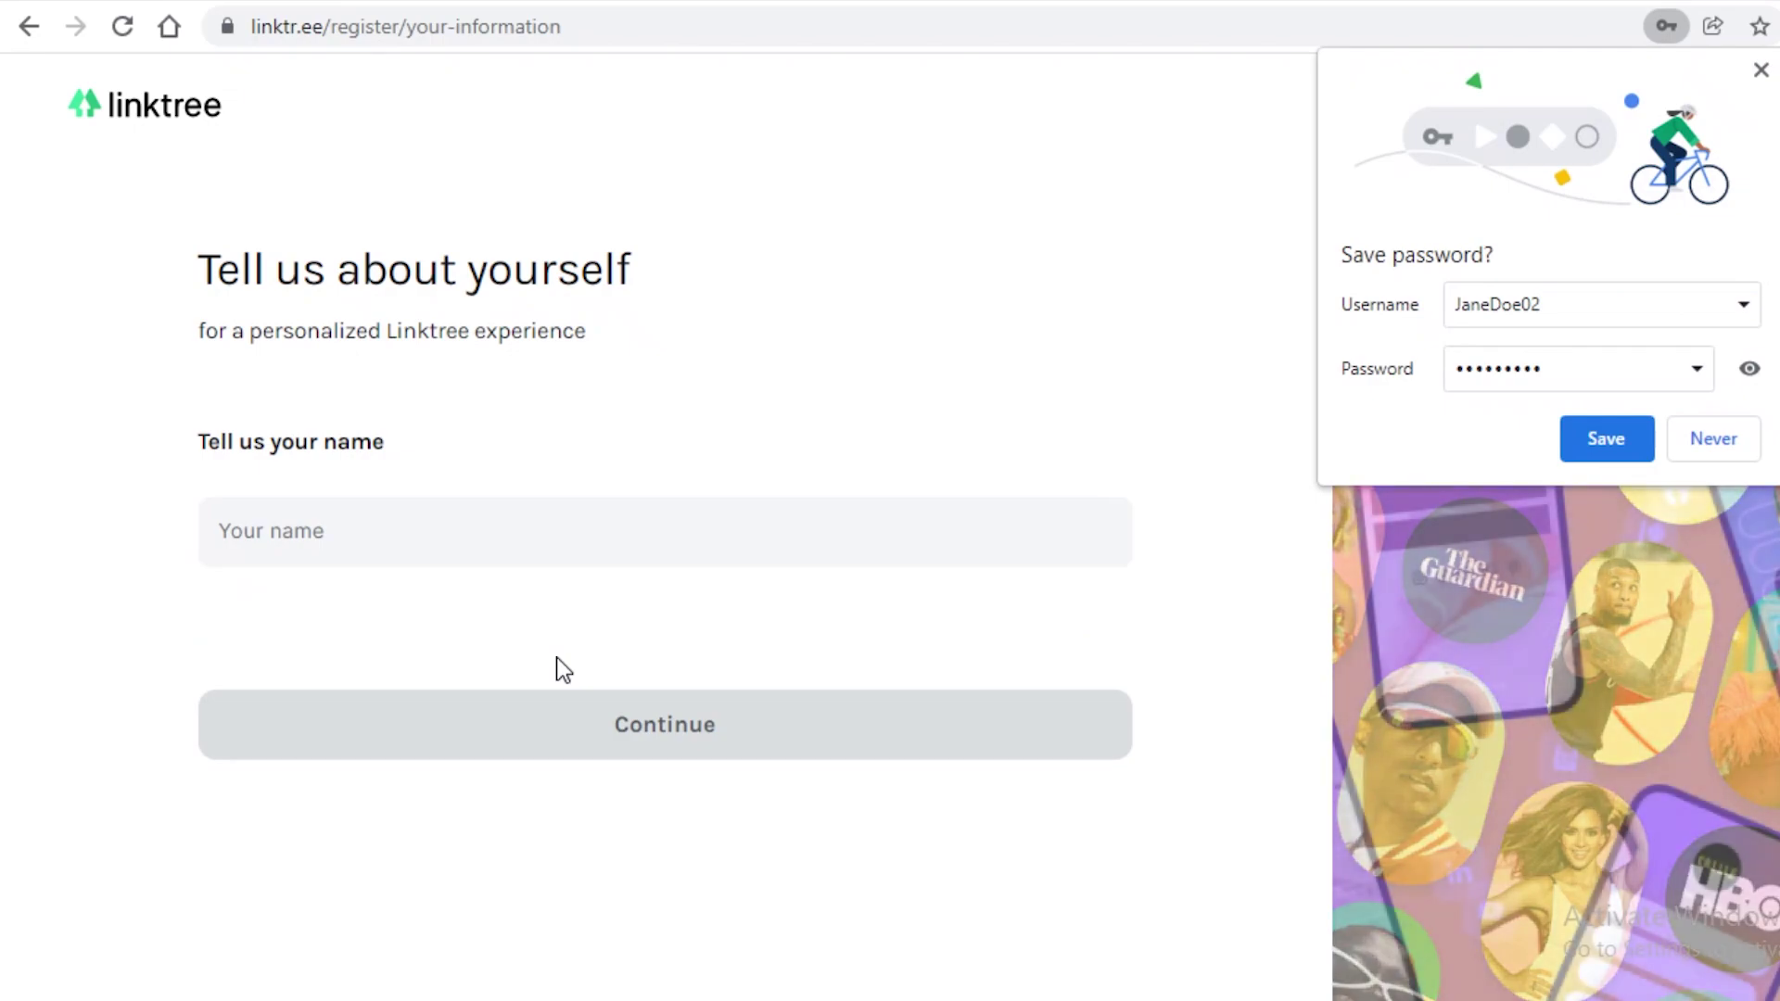
click(1729, 440)
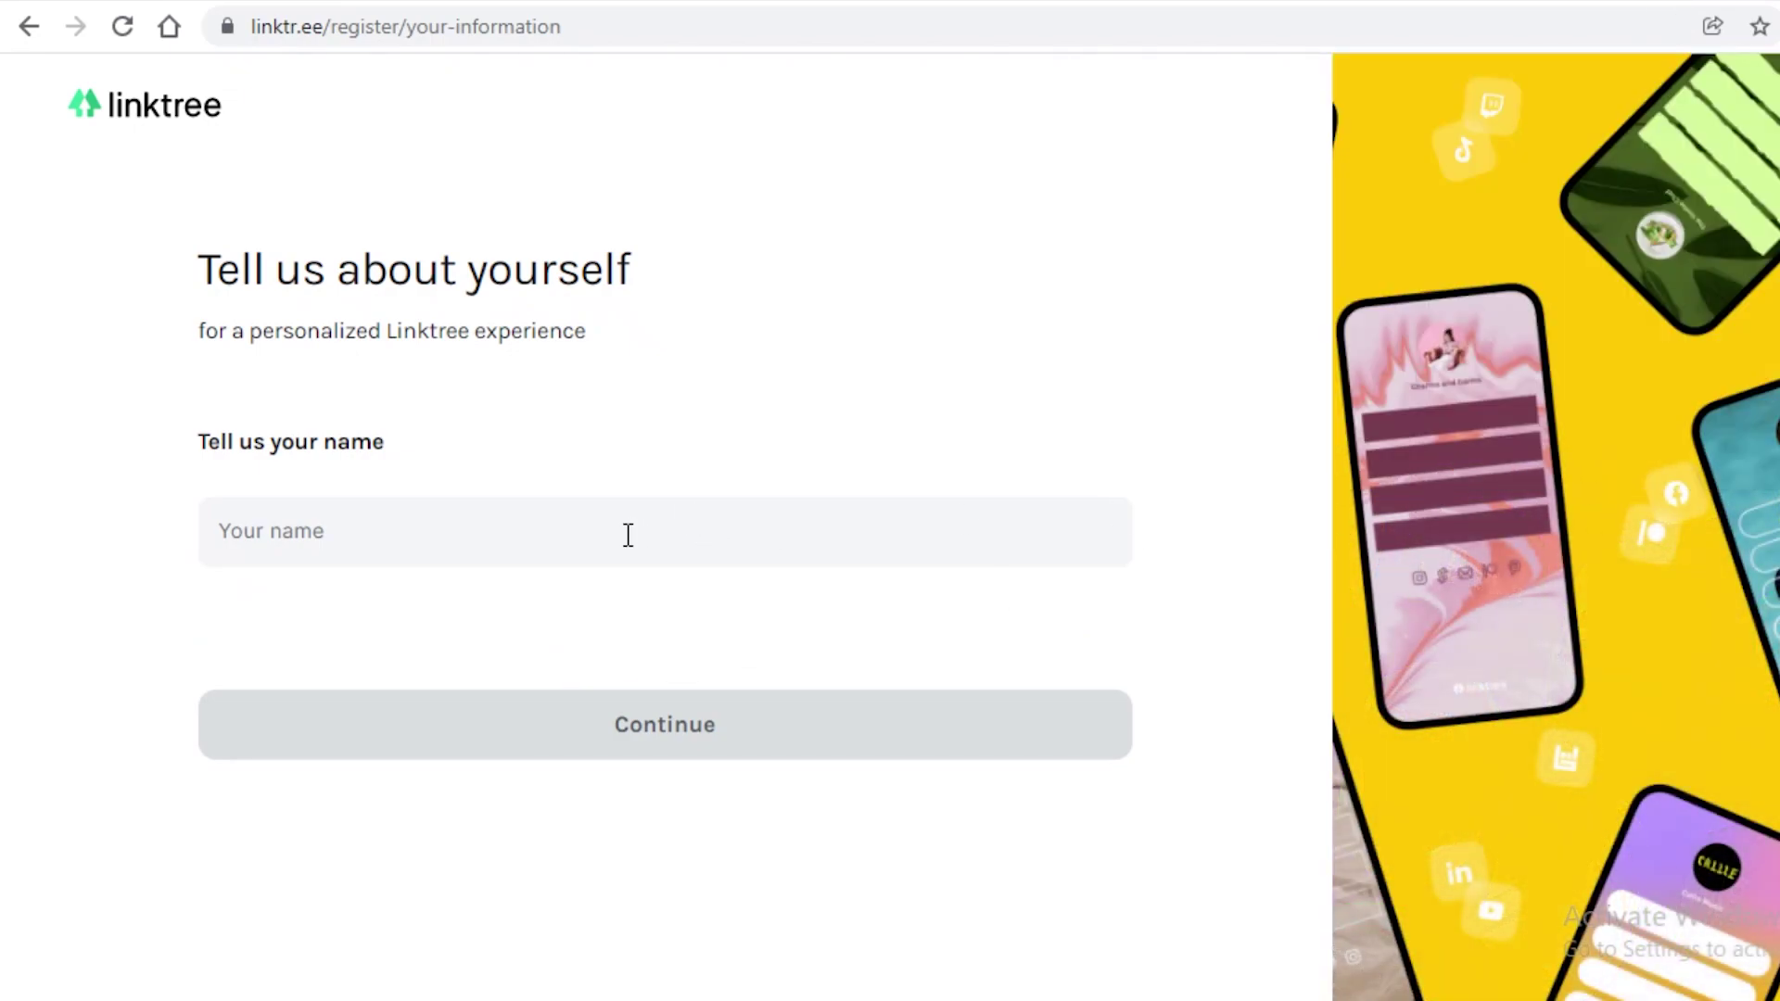
click(627, 535)
text(Jane Doe)
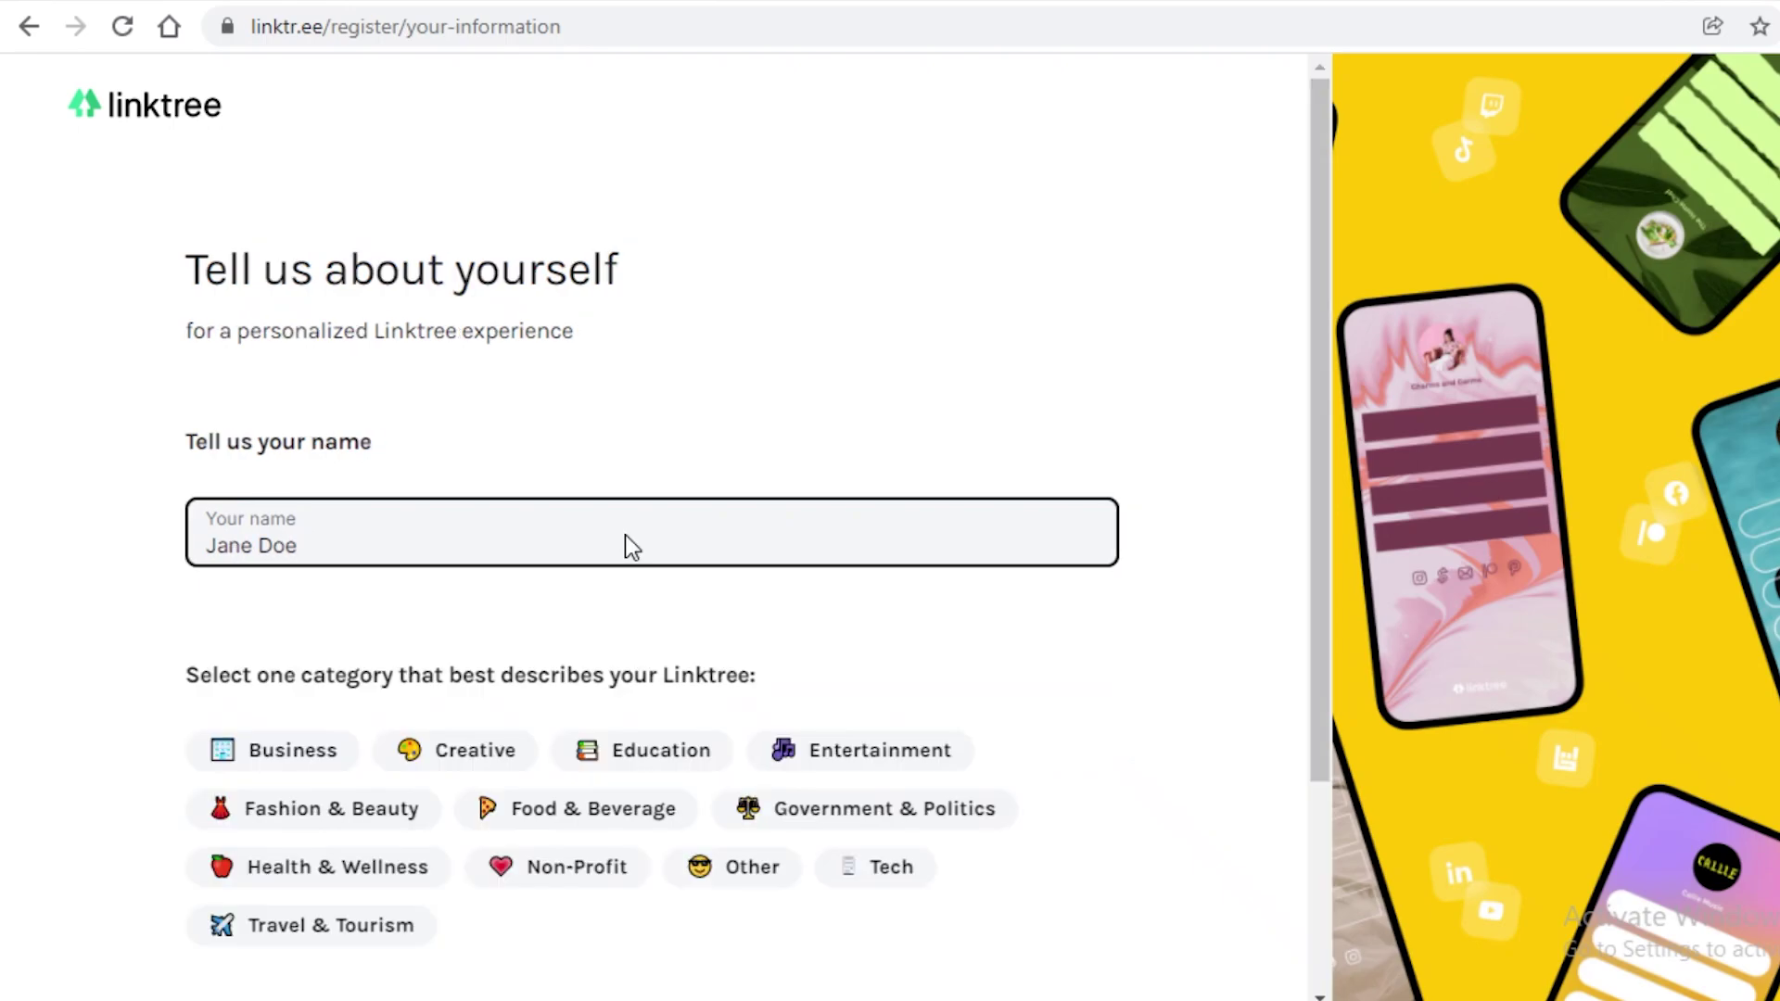
scroll(624, 533, down, 3)
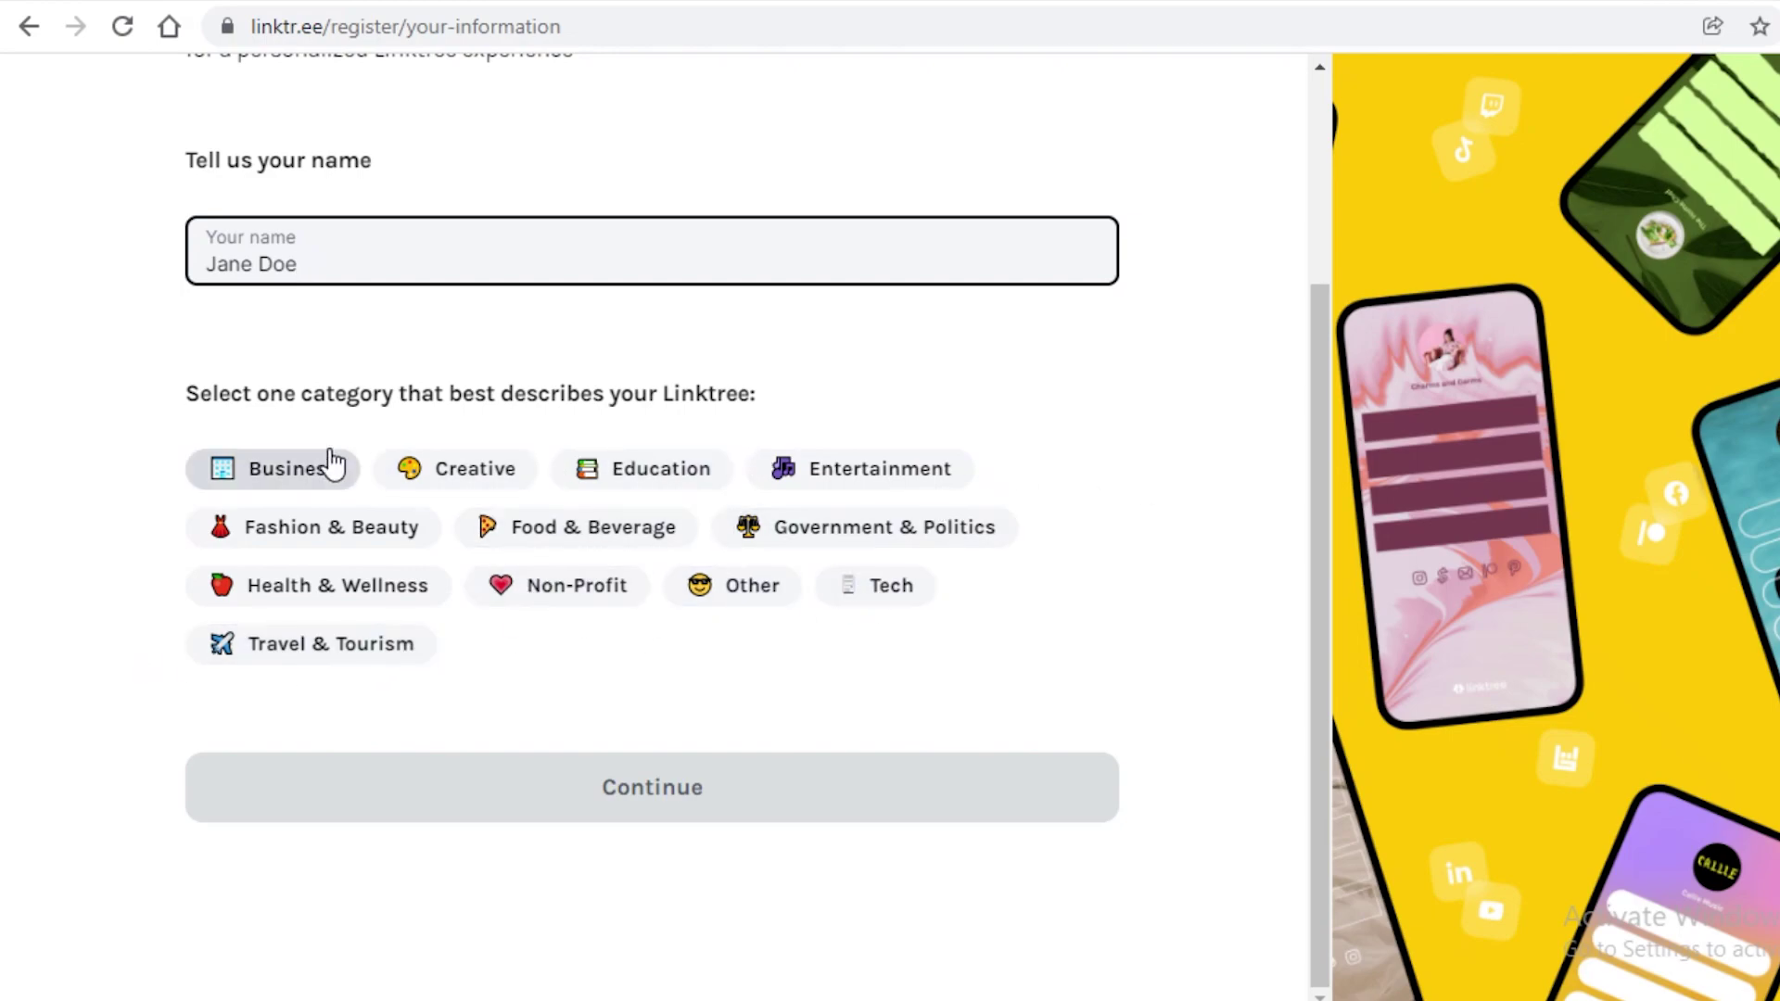
Step: Choose Fashion & Beauty › Clothing & Accessories as the category and pass the robot check
click(389, 527)
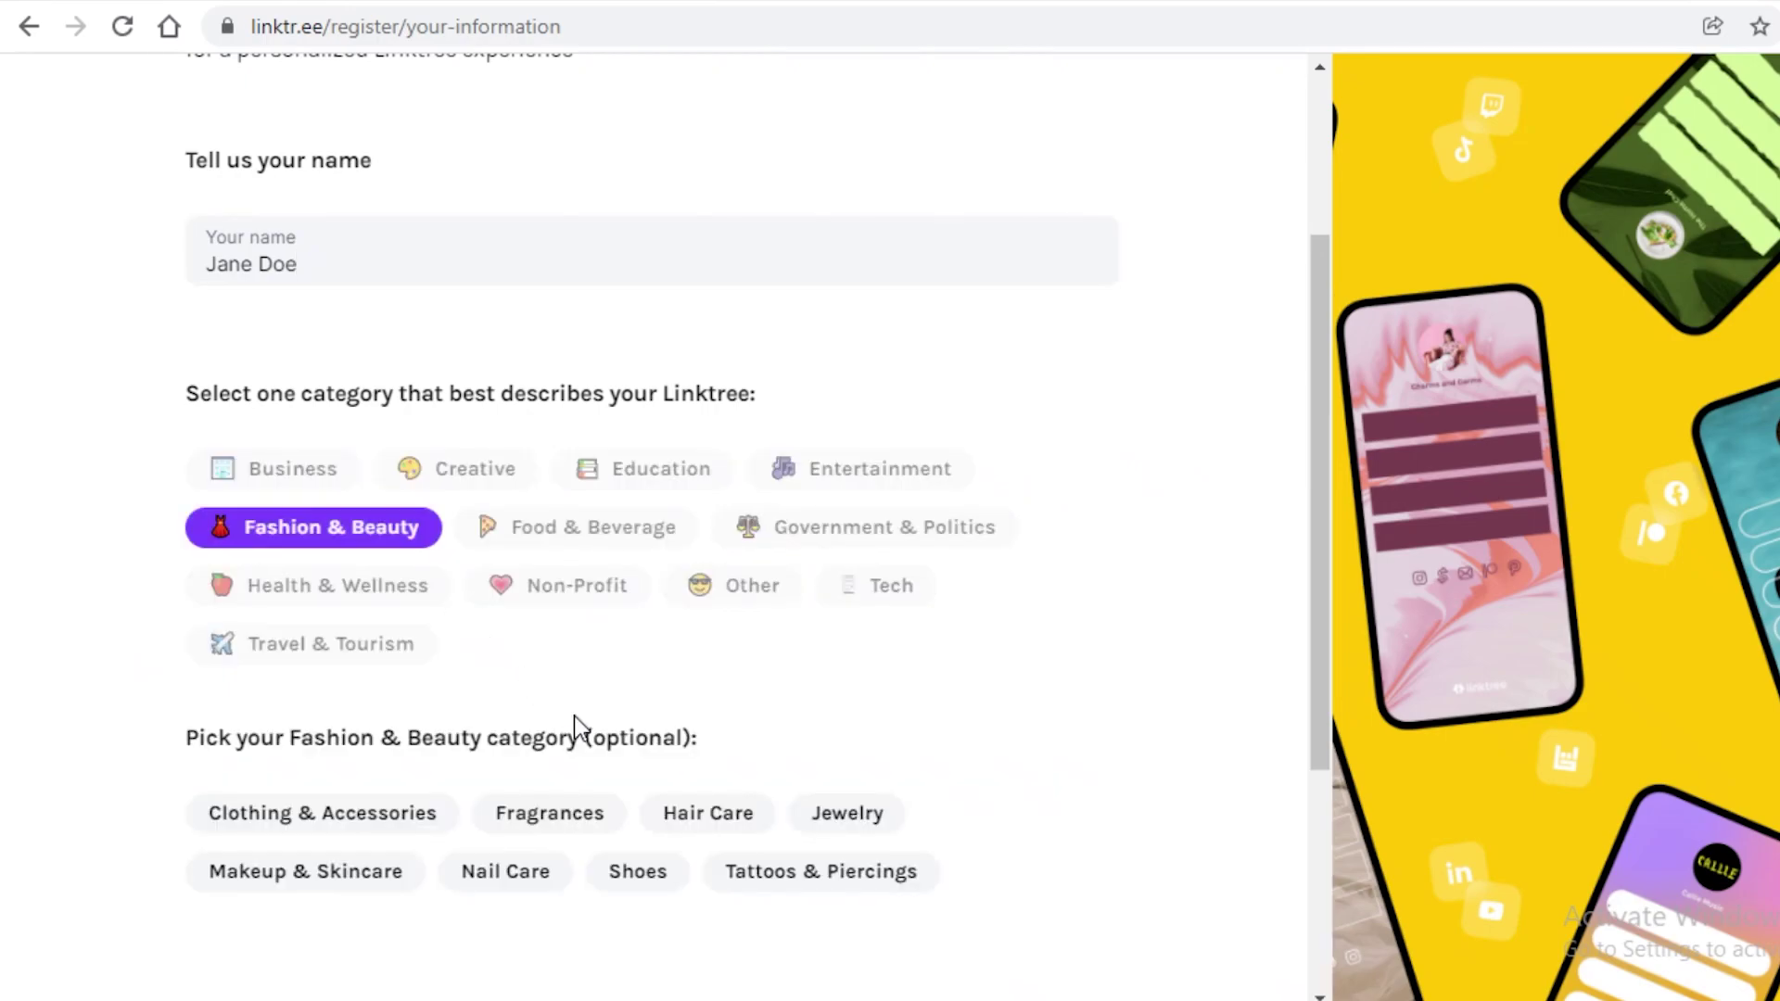
scroll(681, 739, down, 3)
scroll(681, 738, down, 1)
click(437, 434)
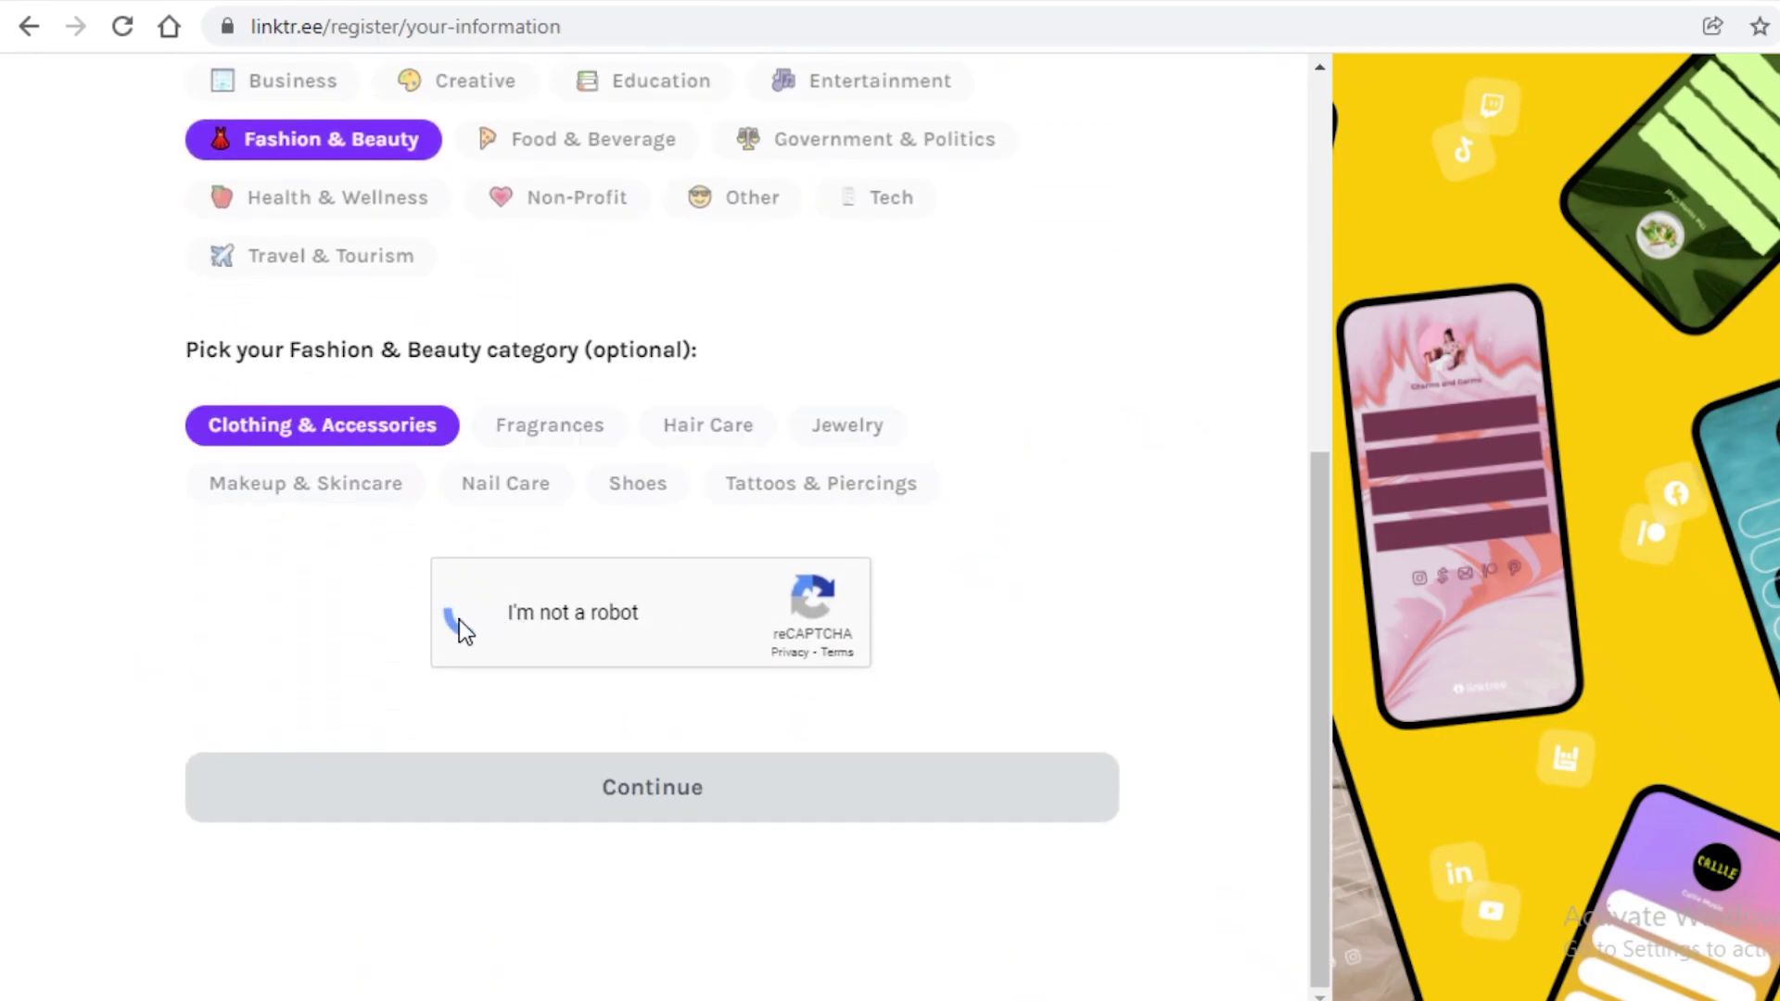
click(600, 786)
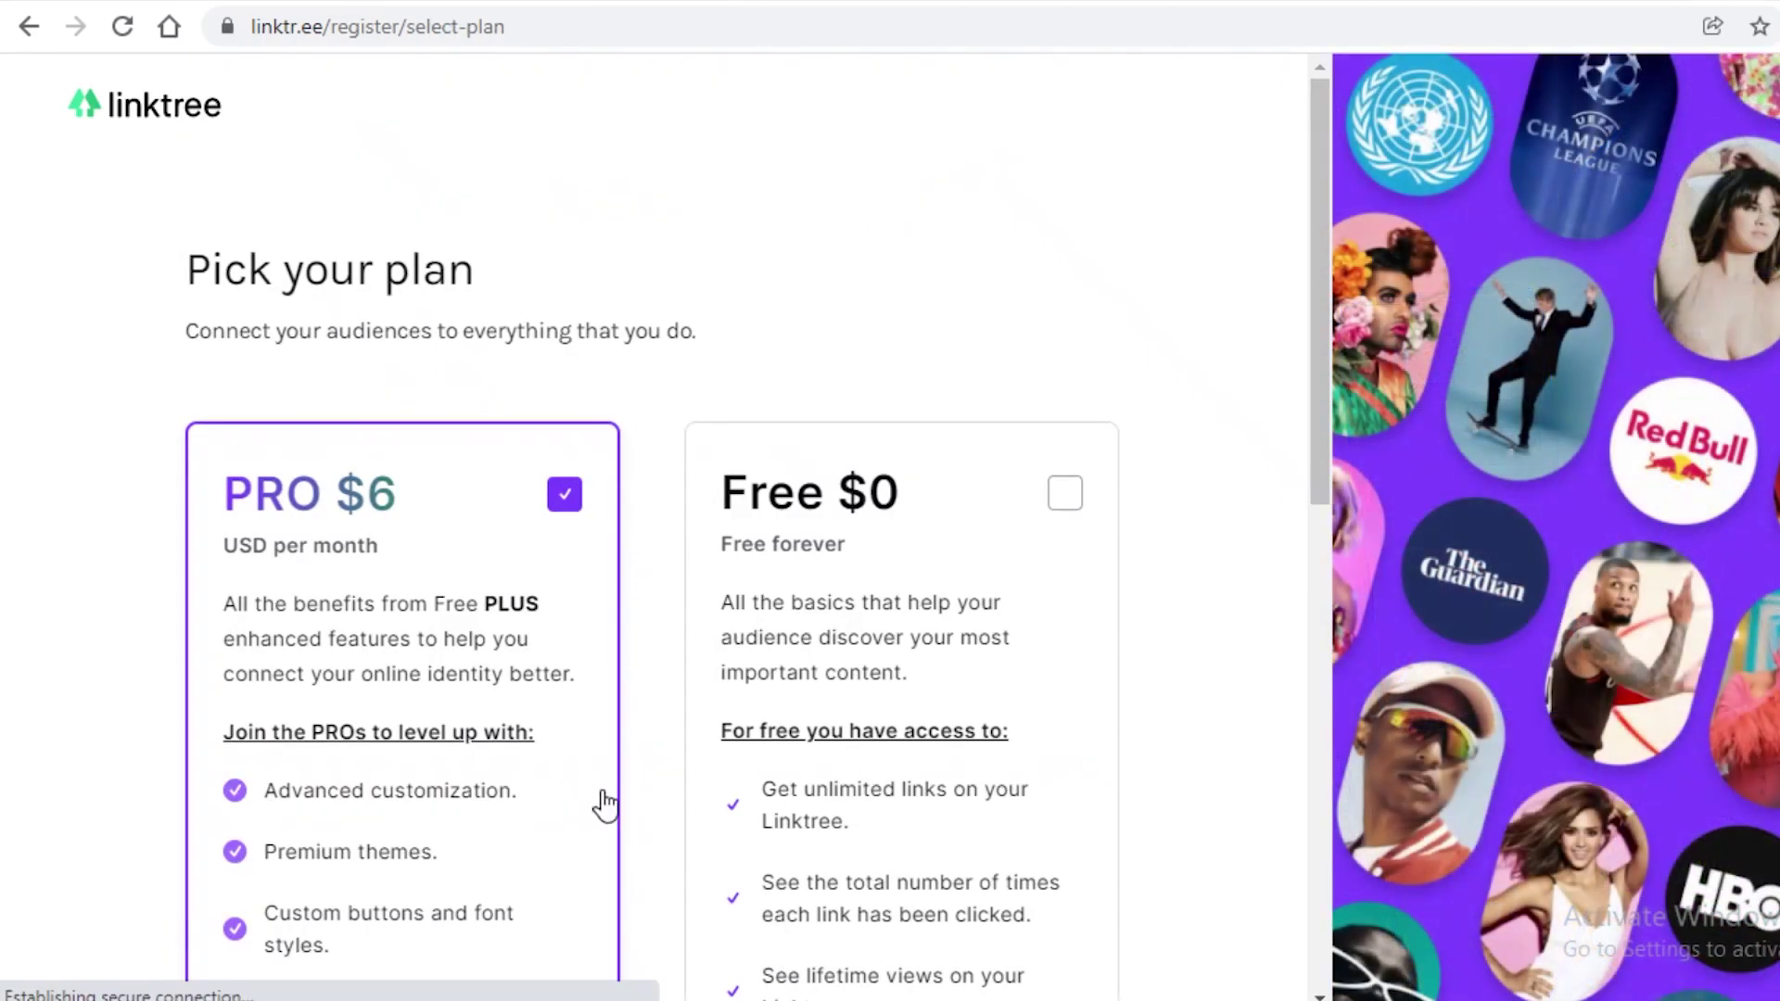
Step: Select the Free $0 plan and sign up for free
scroll(564, 310, down, 8)
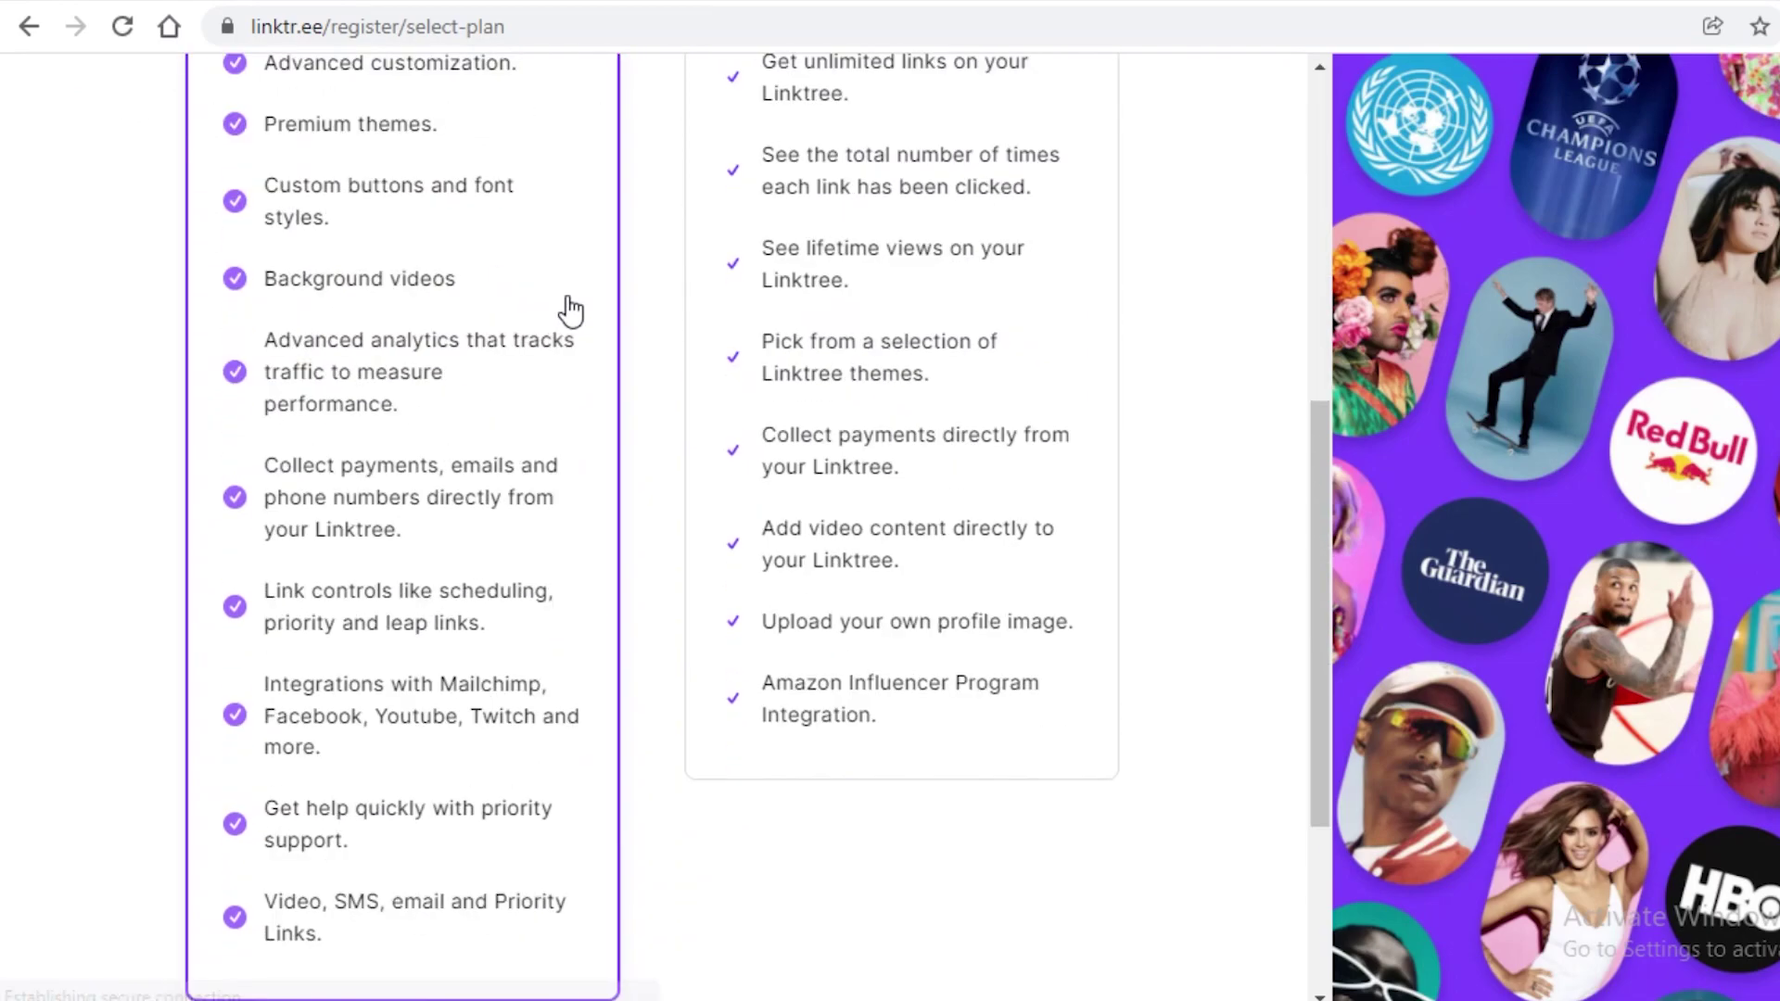
scroll(151, 624, up, 8)
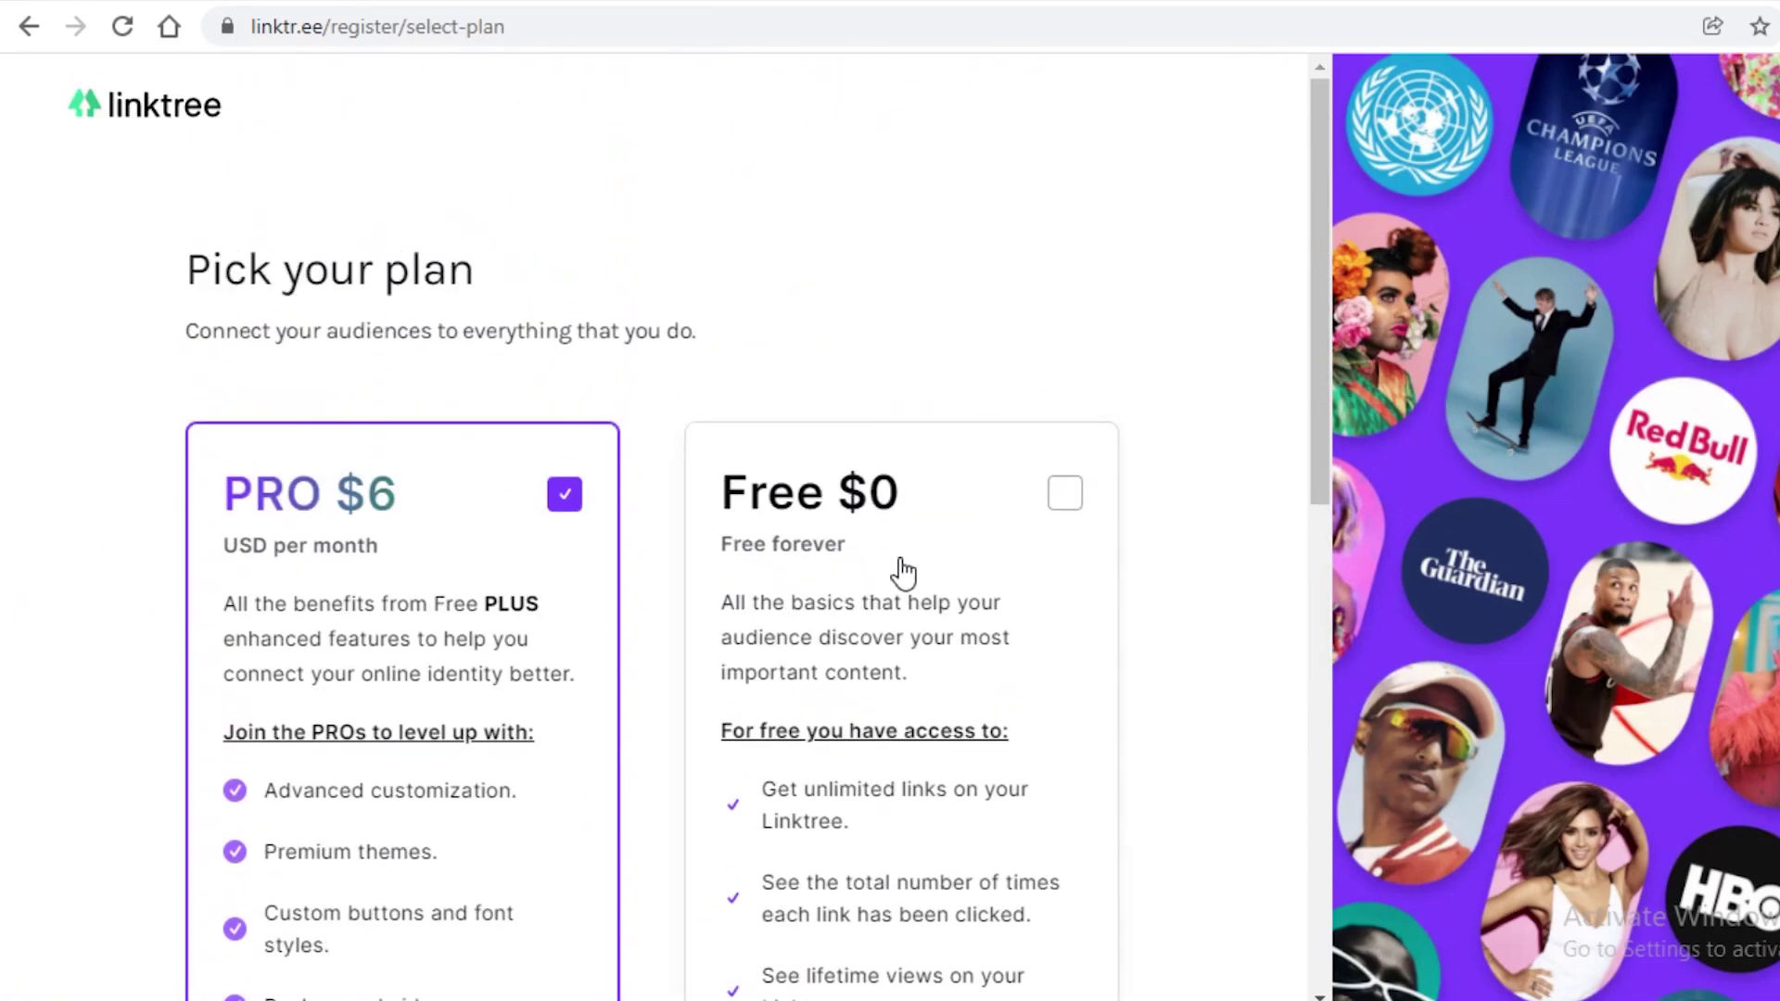
click(902, 573)
scroll(694, 688, down, 10)
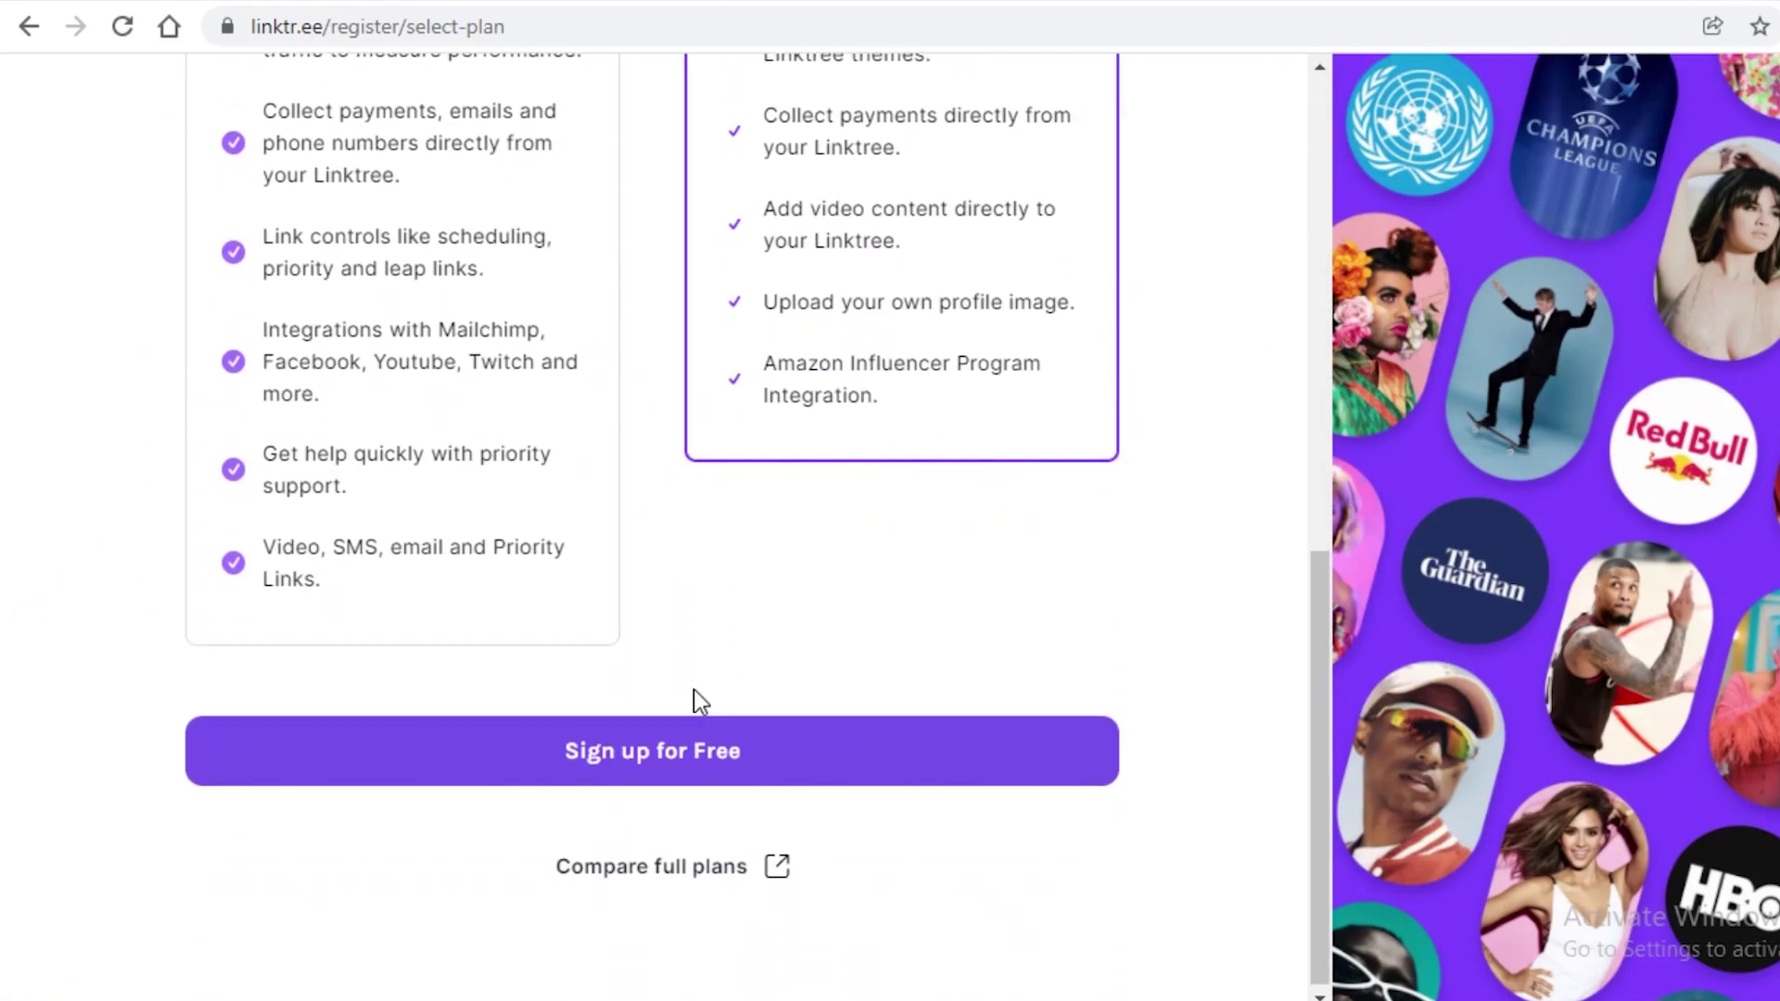
click(422, 765)
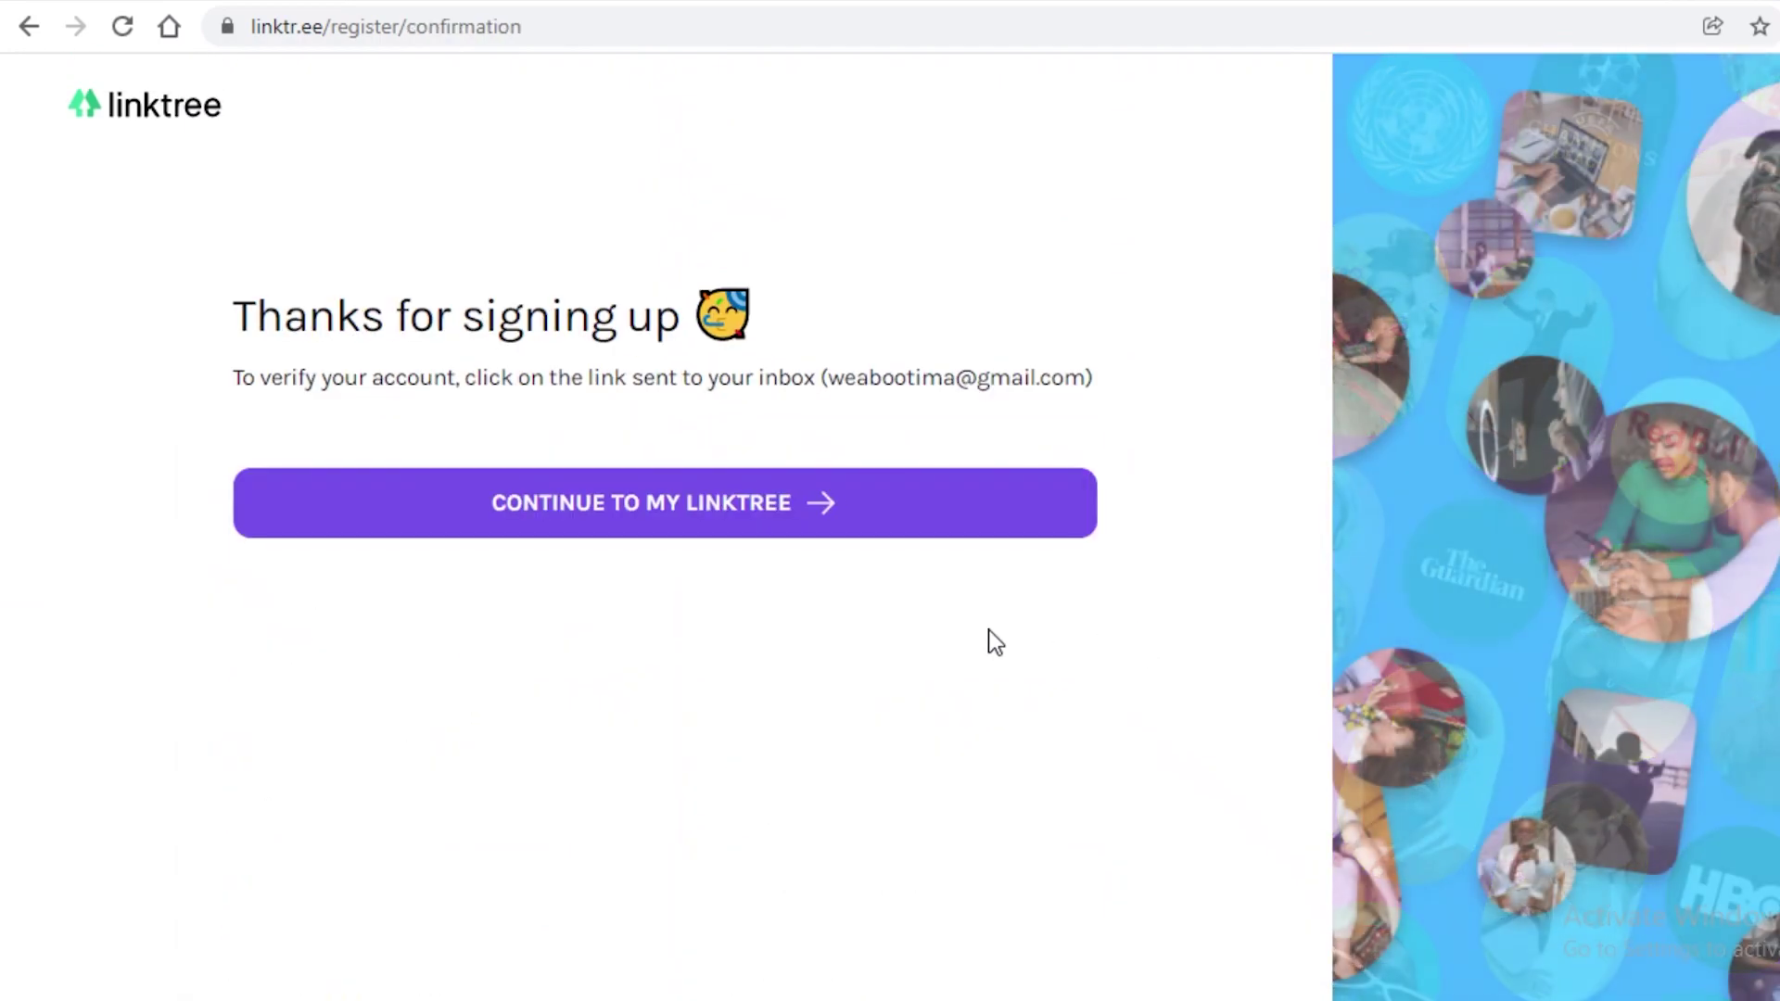
Step: Continue to the new Linktree admin and collapse the Welcome to Linktree checklist
click(619, 514)
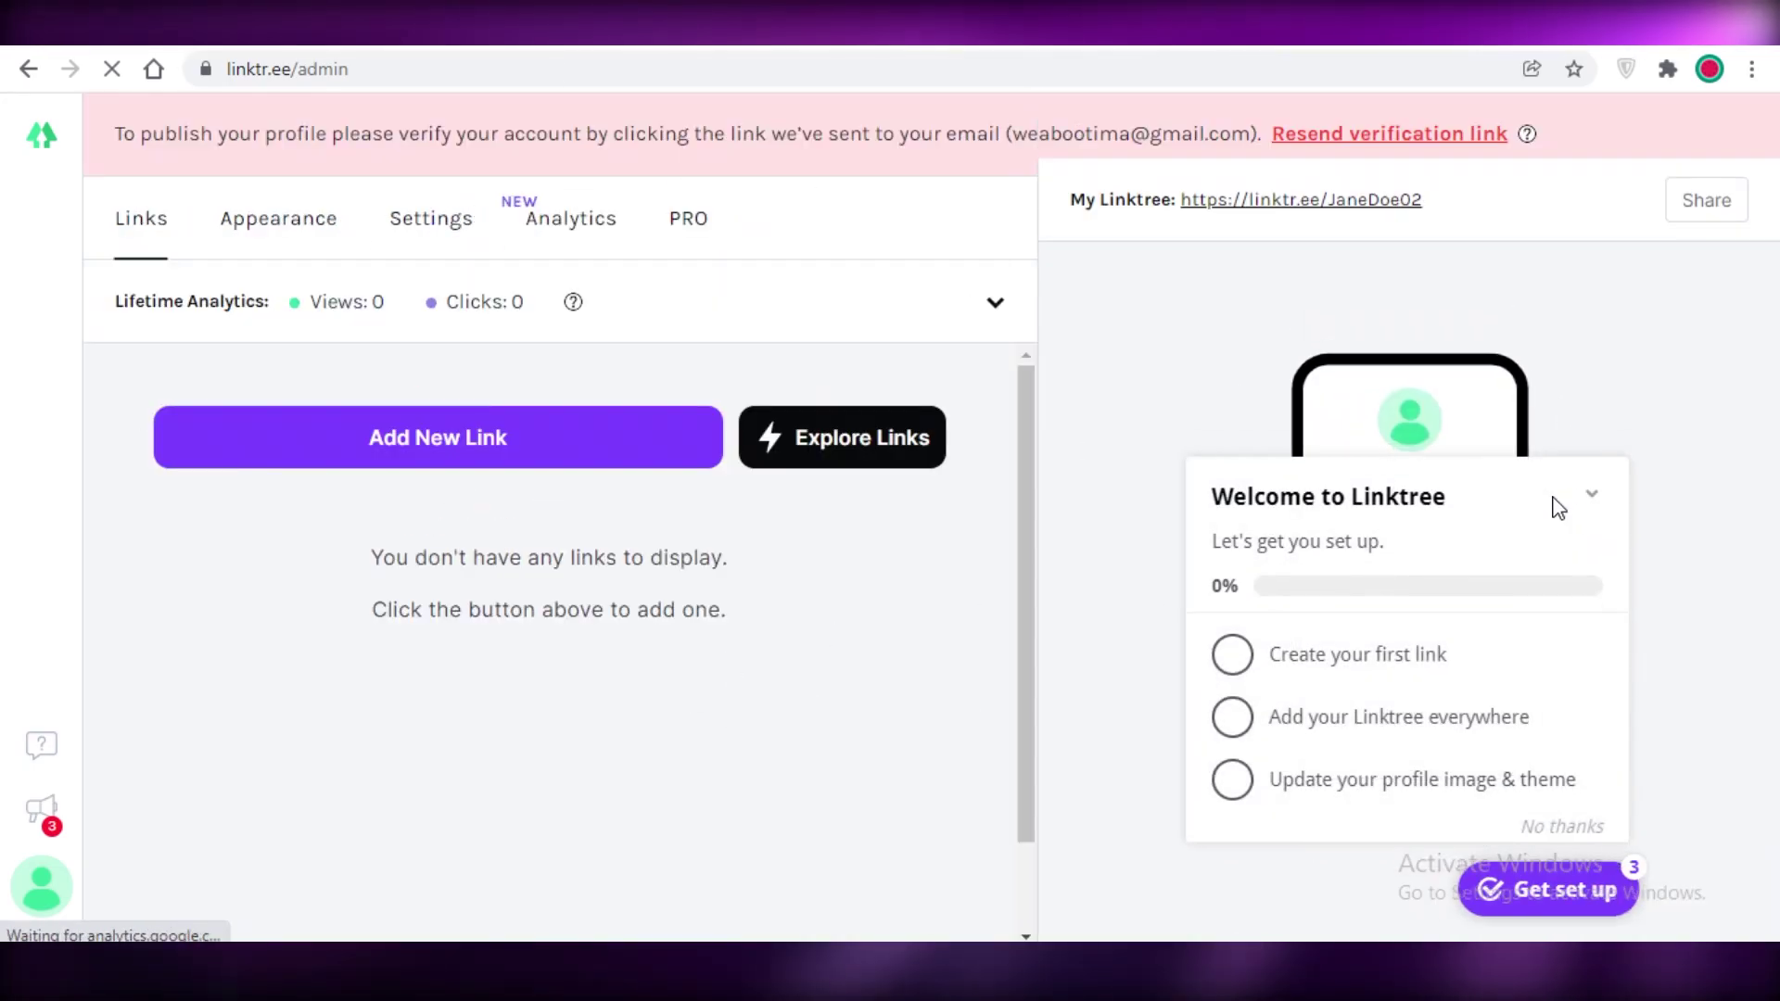
click(1629, 501)
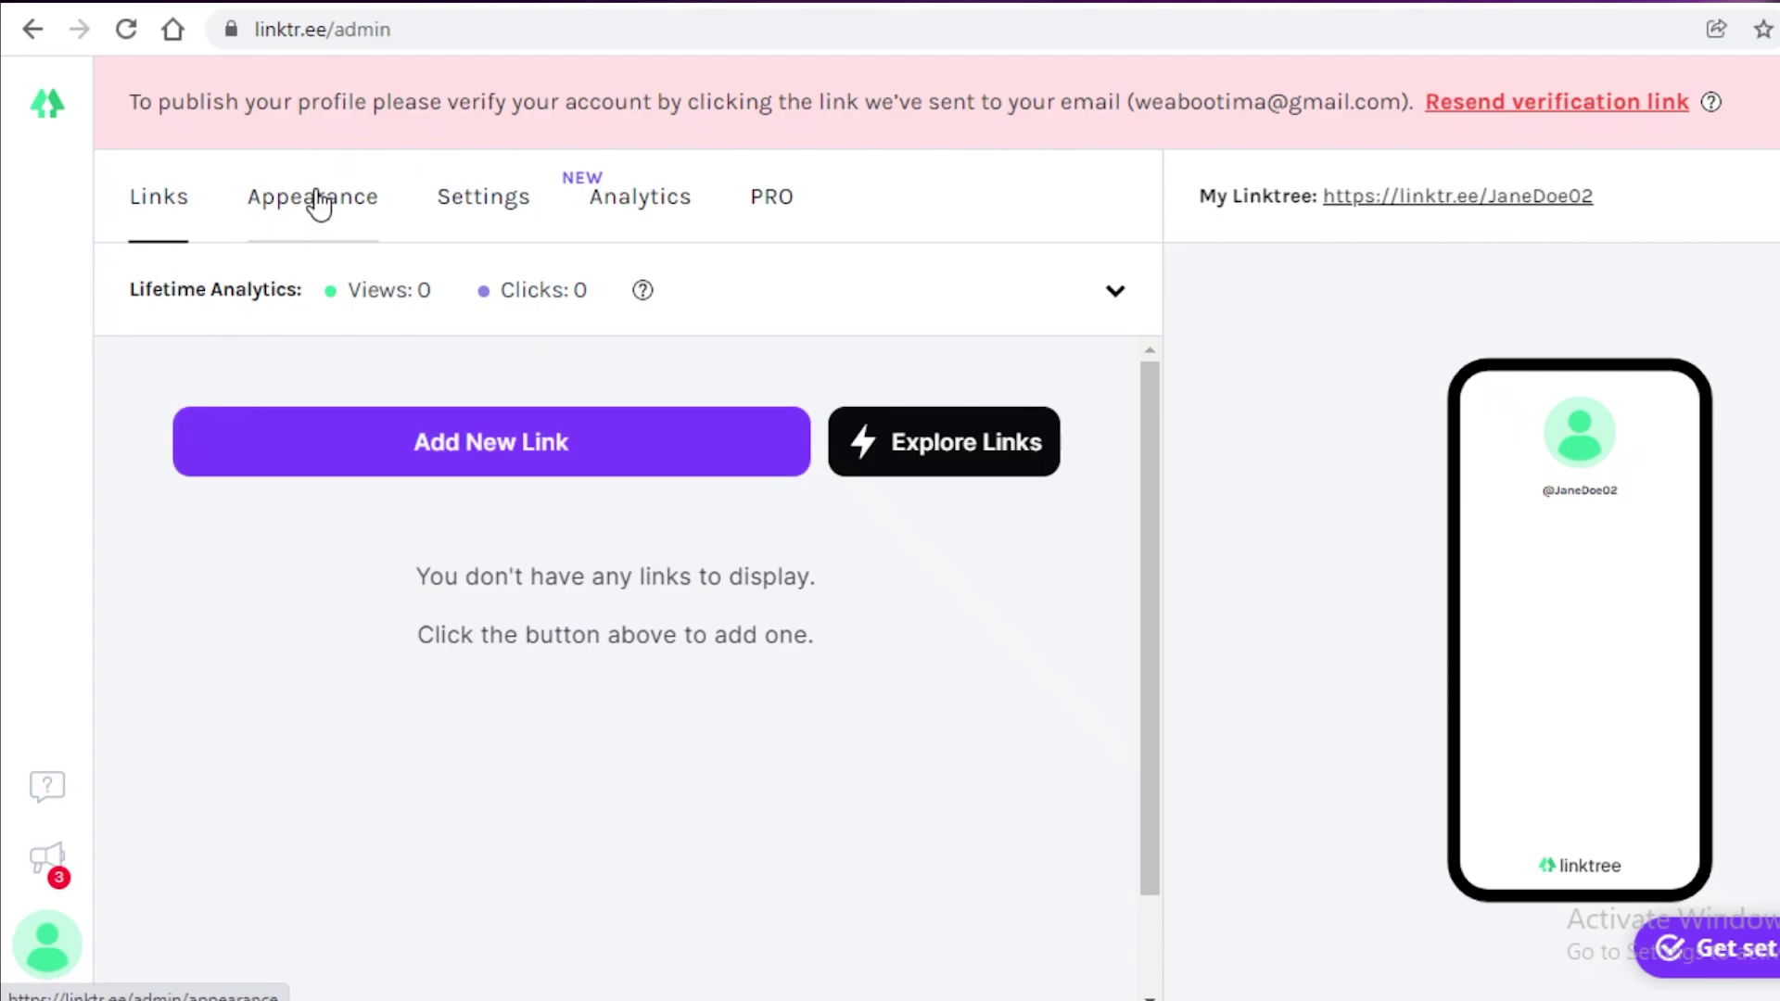
click(771, 197)
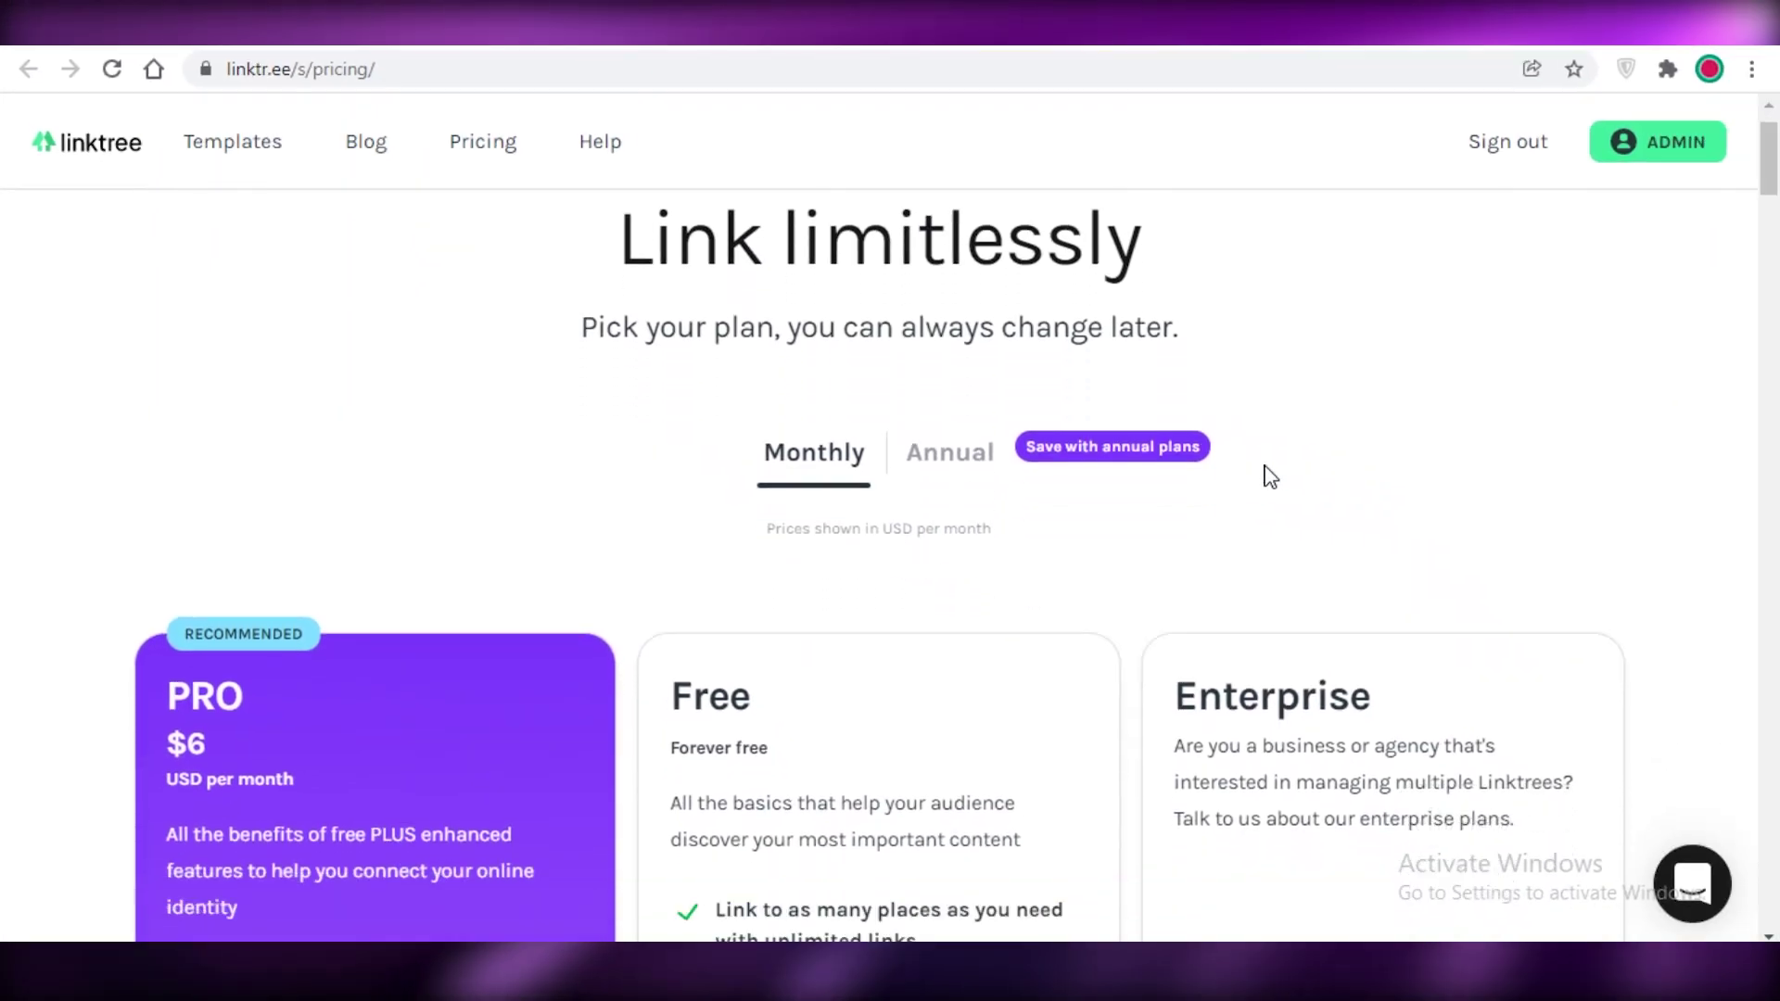
scroll(1265, 474, down, 4)
scroll(989, 544, up, 4)
scroll(208, 484, down, 7)
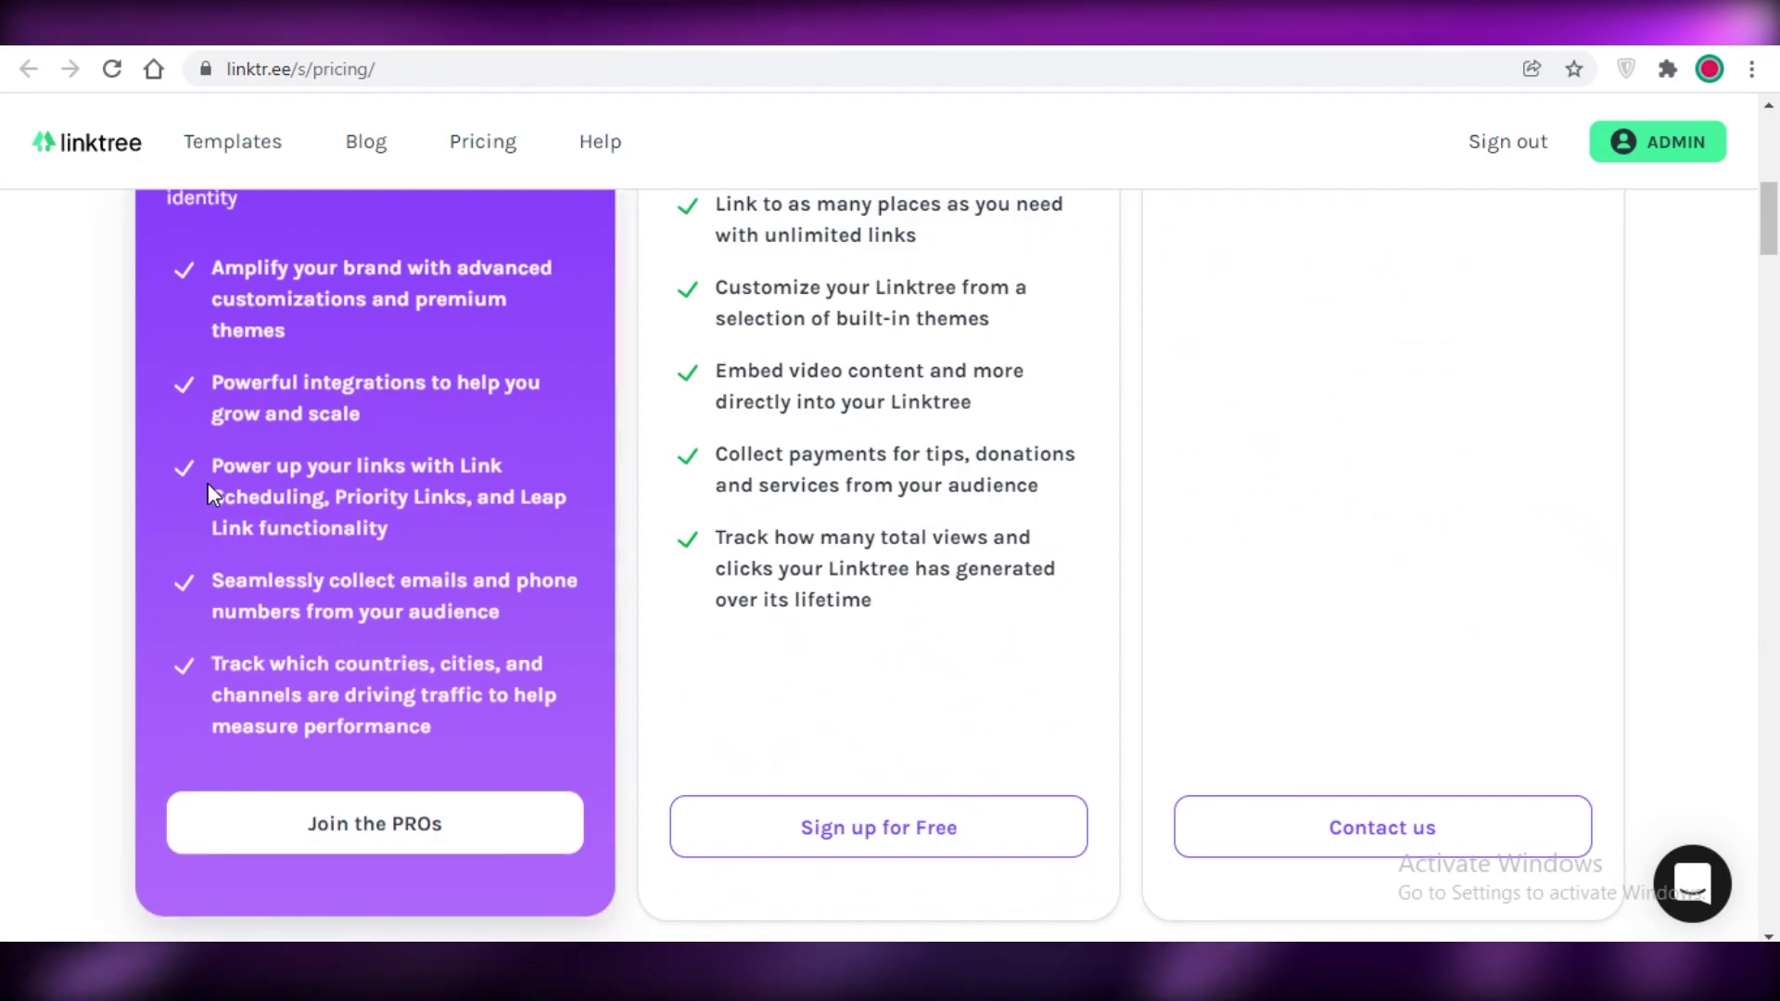
scroll(208, 484, up, 4)
scroll(208, 482, down, 4)
scroll(930, 362, up, 4)
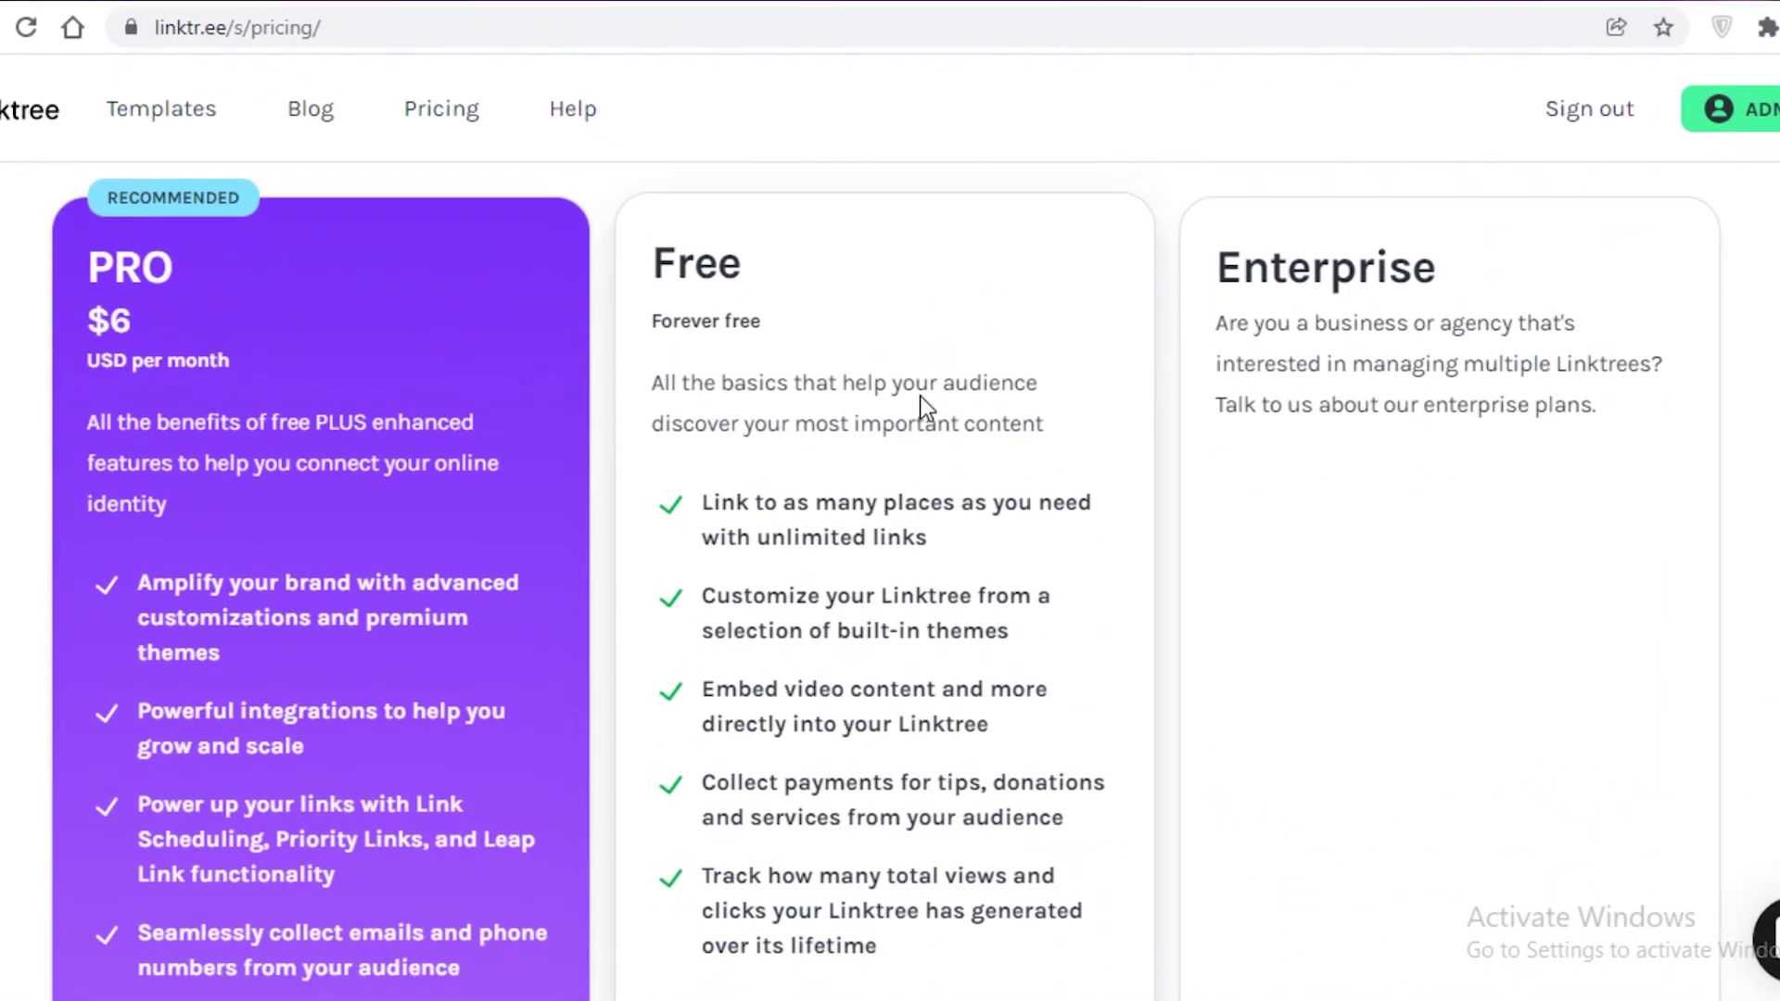
scroll(922, 389, down, 2)
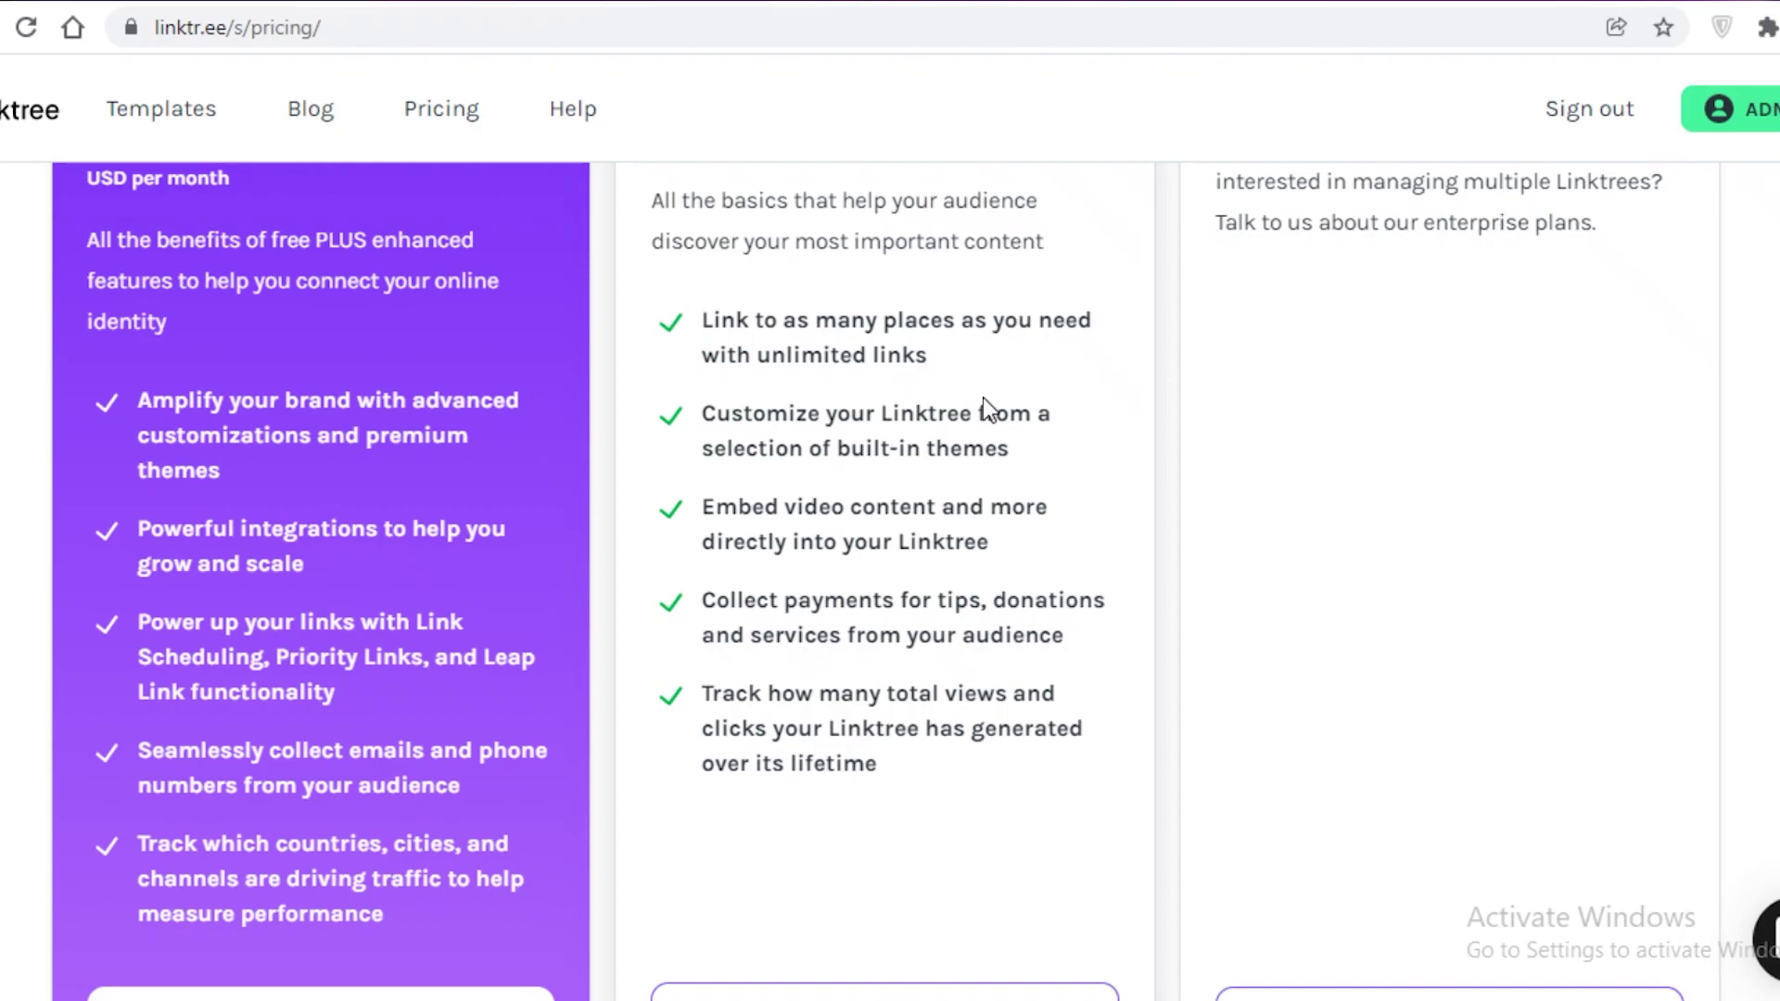
scroll(966, 436, down, 2)
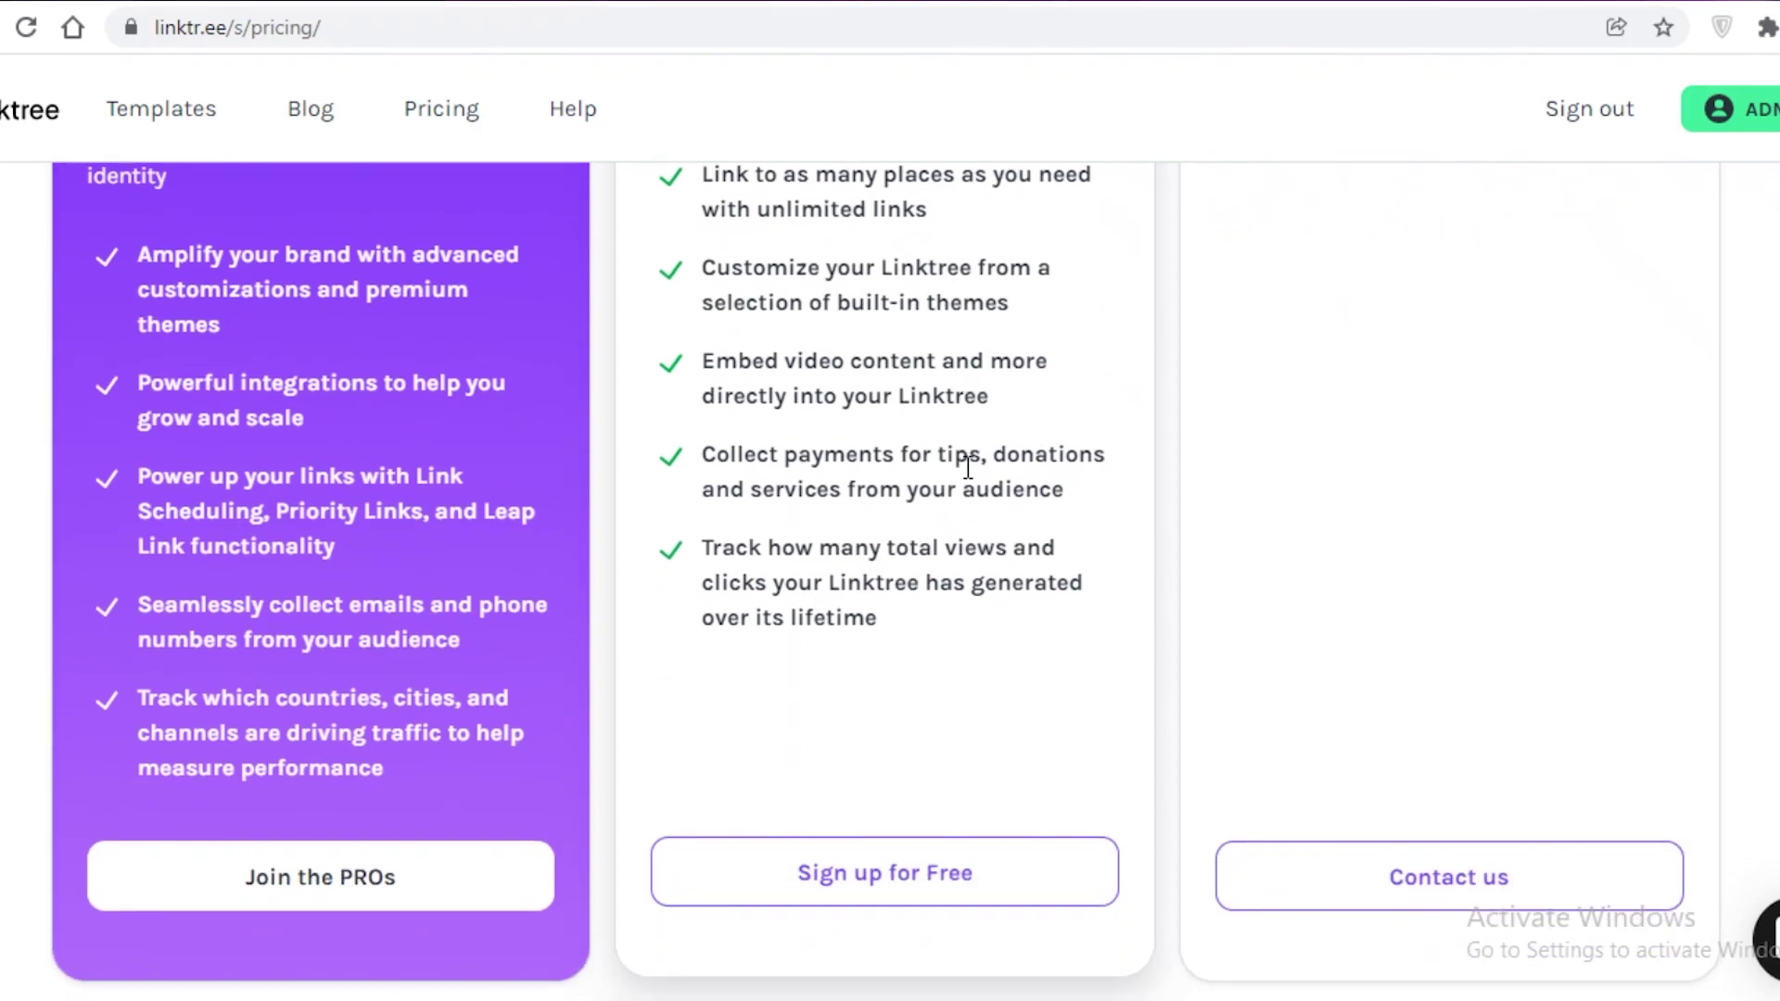
scroll(967, 466, down, 2)
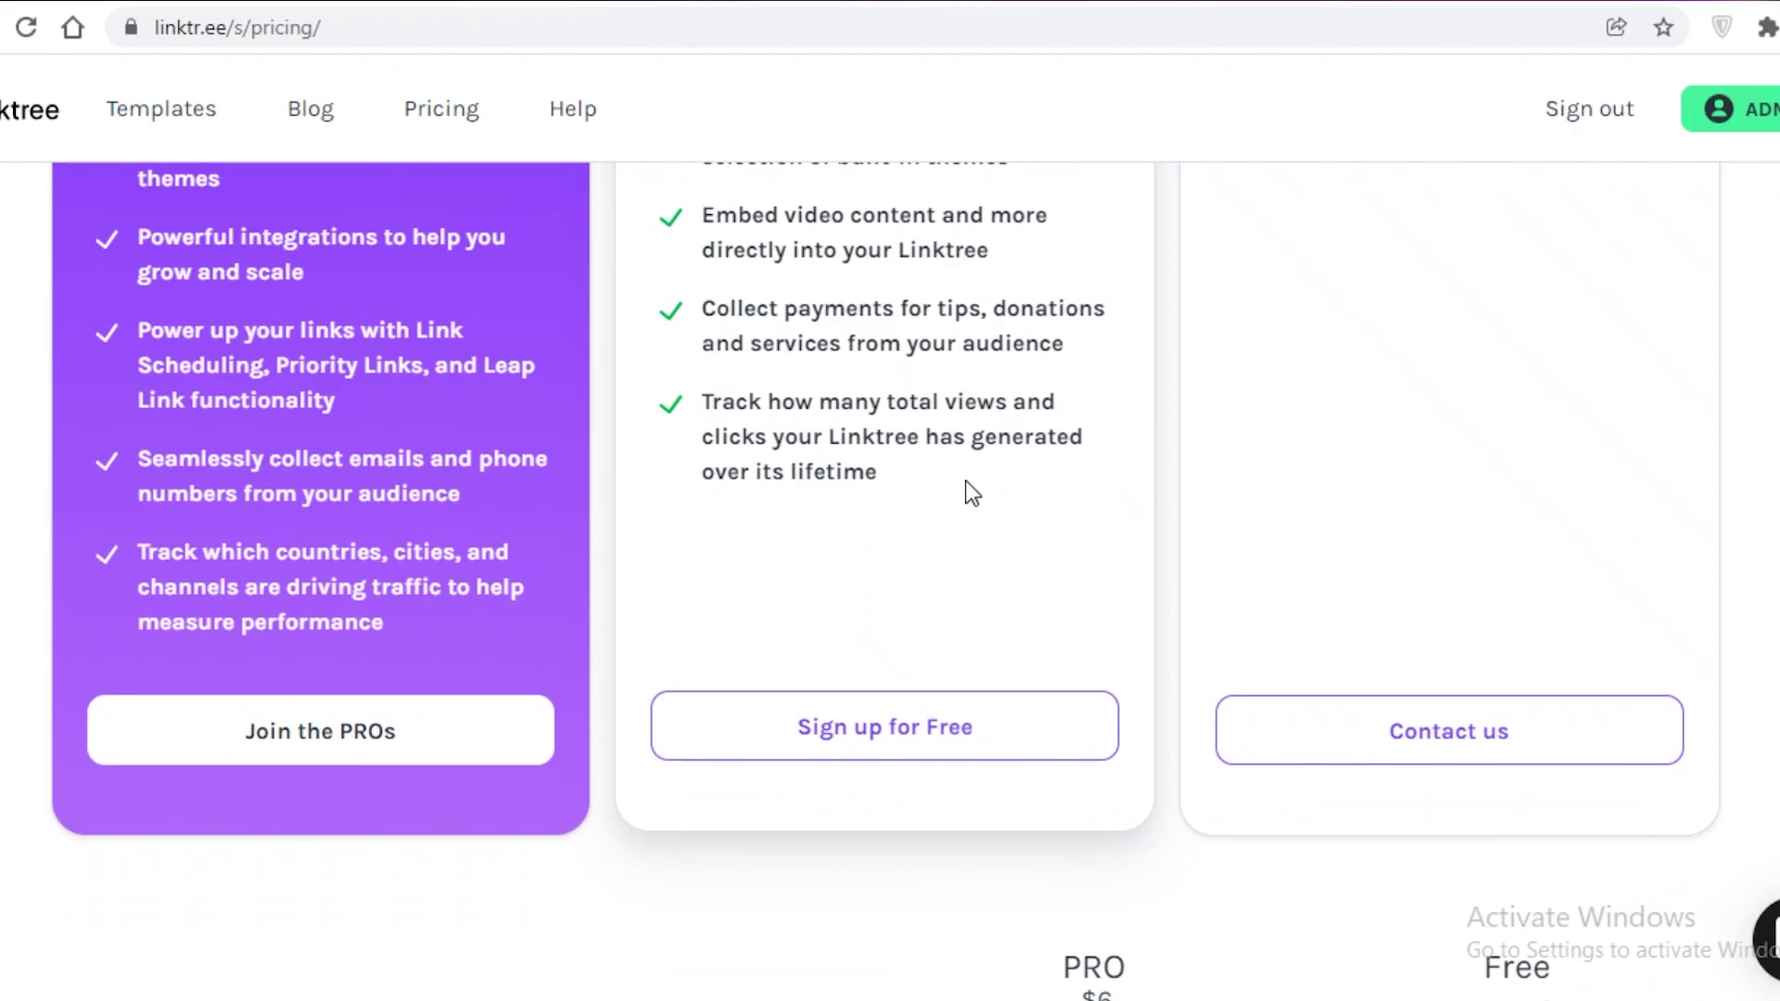
scroll(965, 480, up, 8)
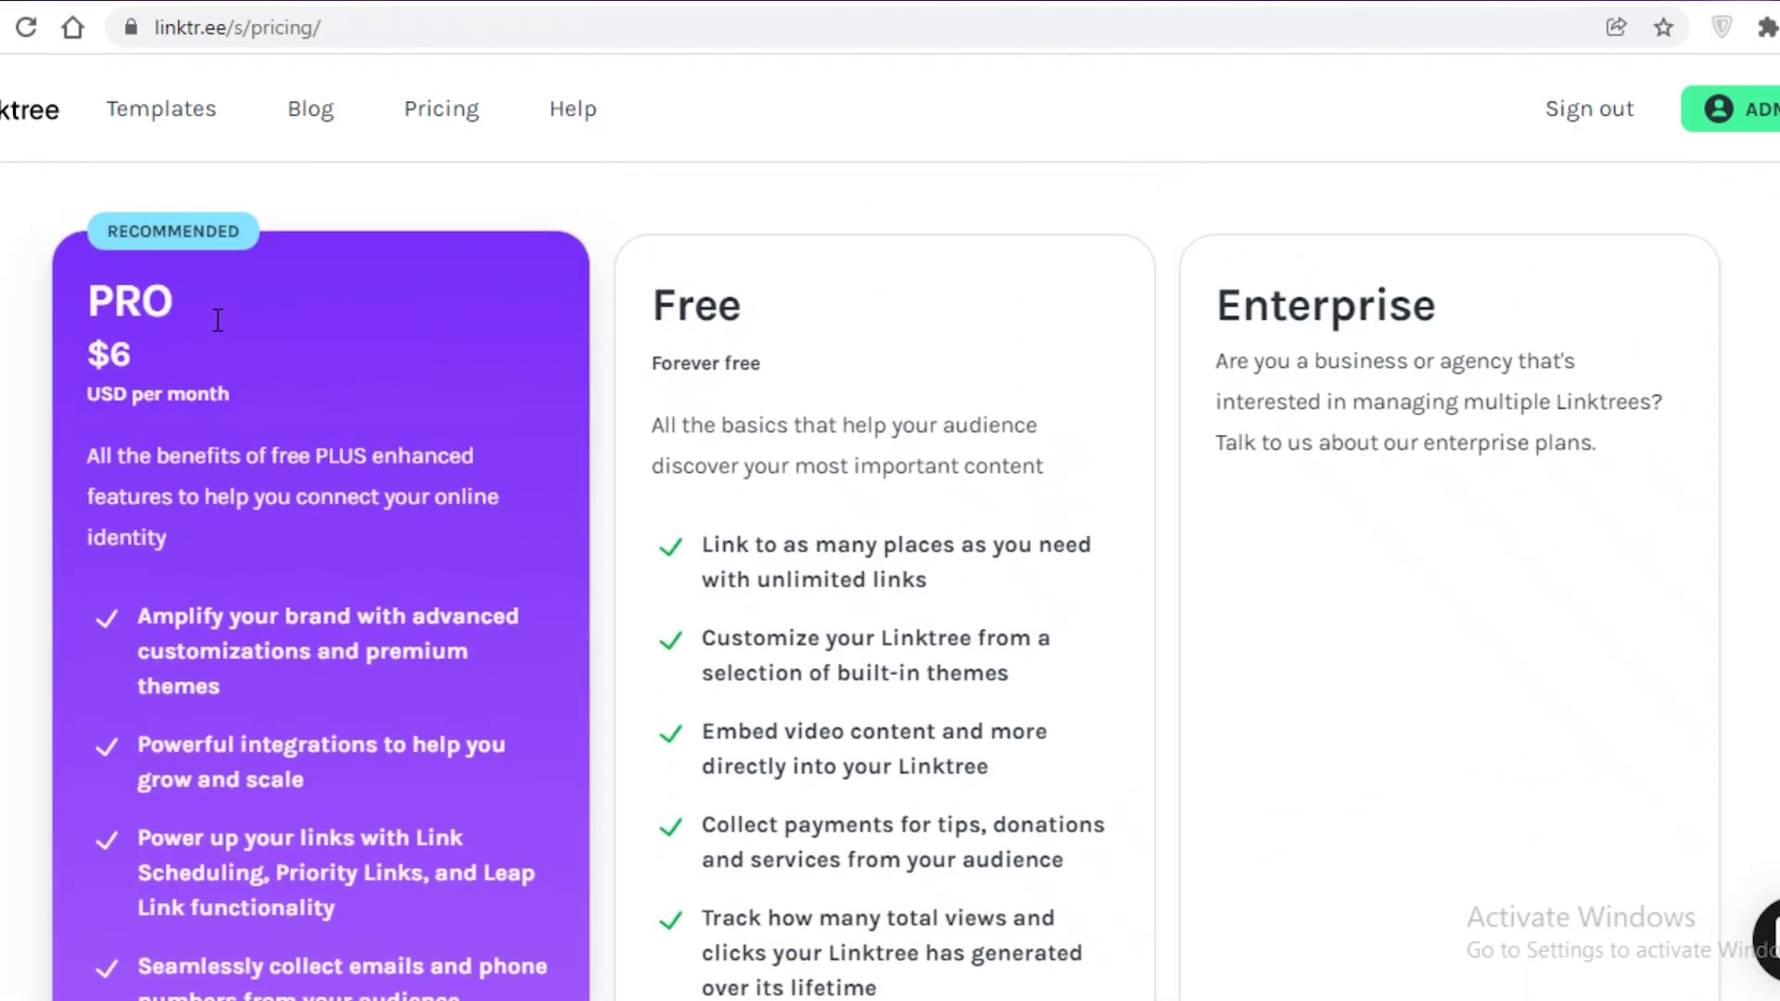
scroll(24, 516, down, 8)
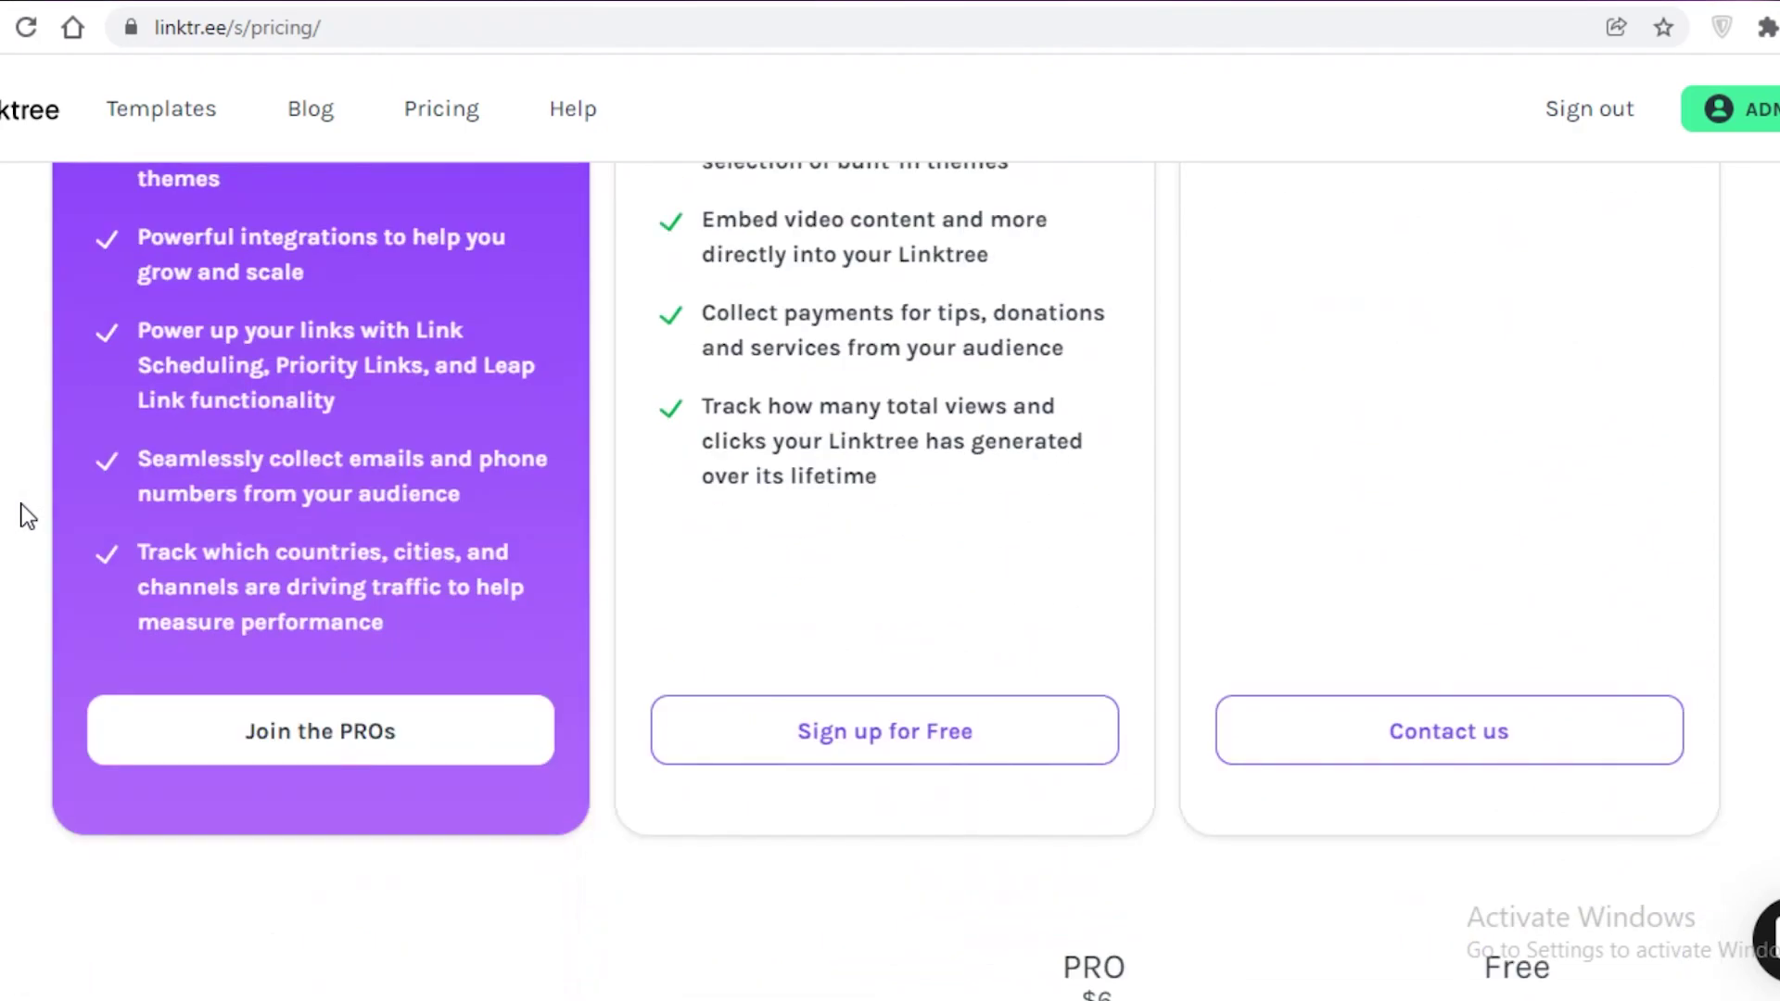
scroll(22, 508, up, 2)
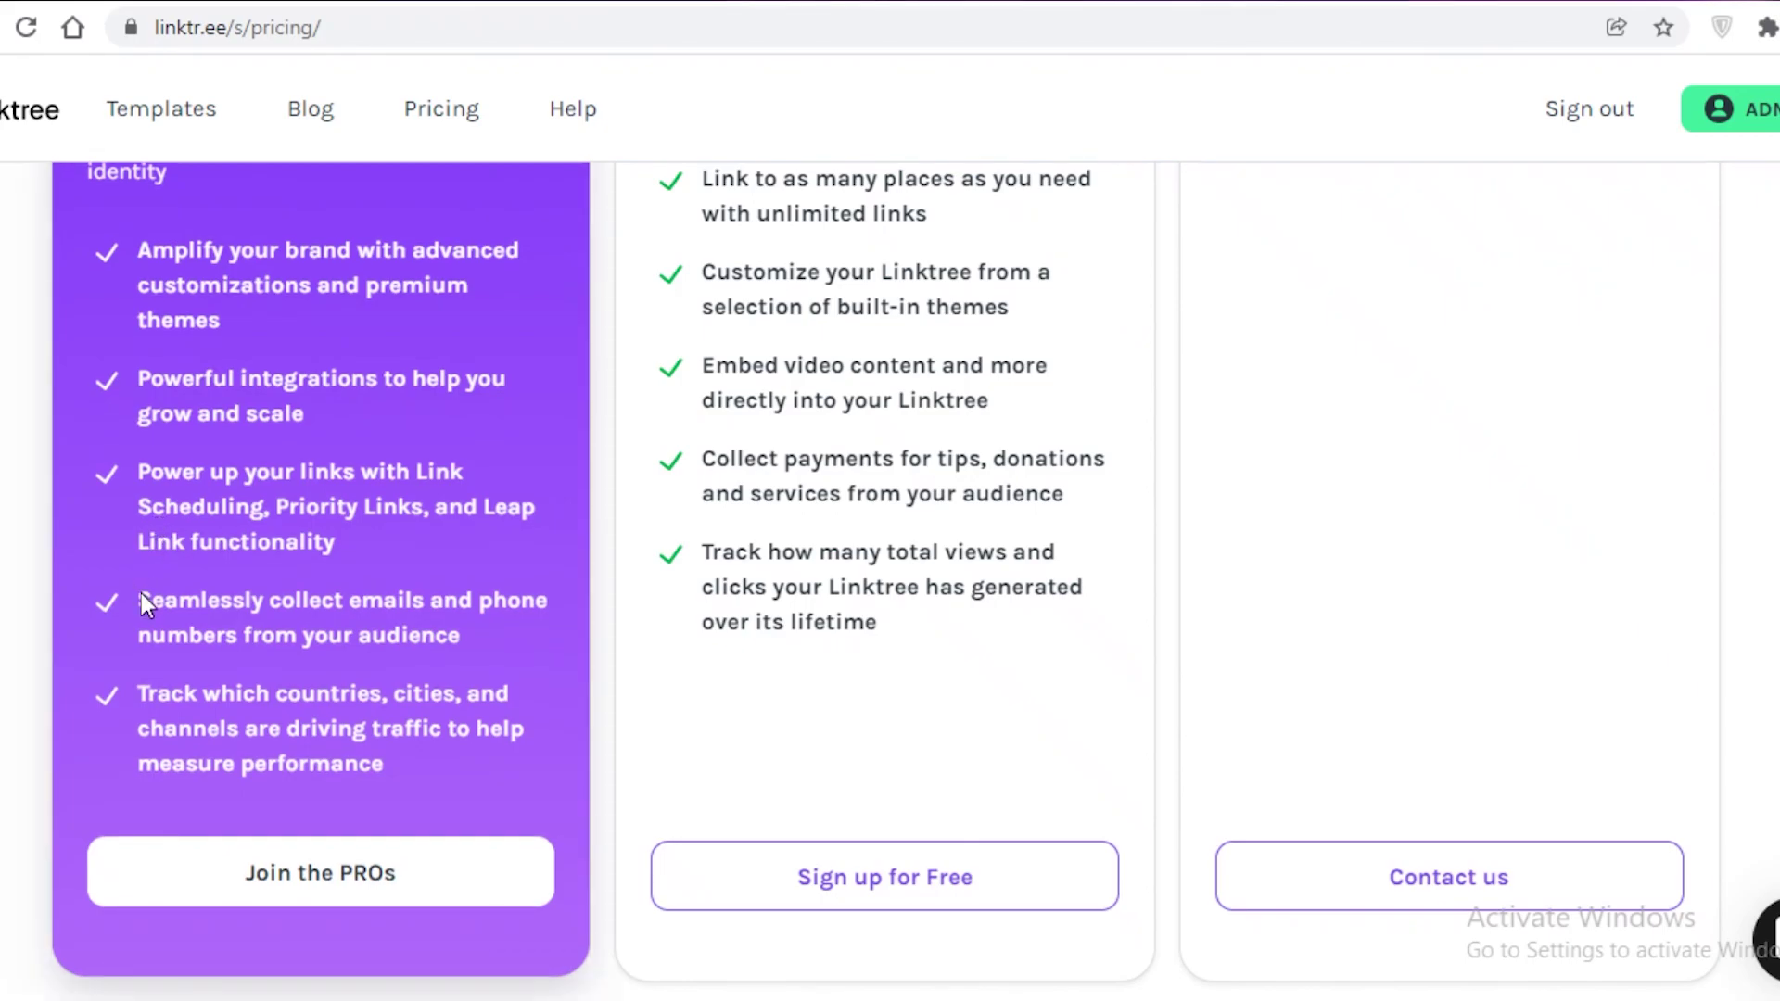
drag(173, 601, 503, 654)
click(439, 500)
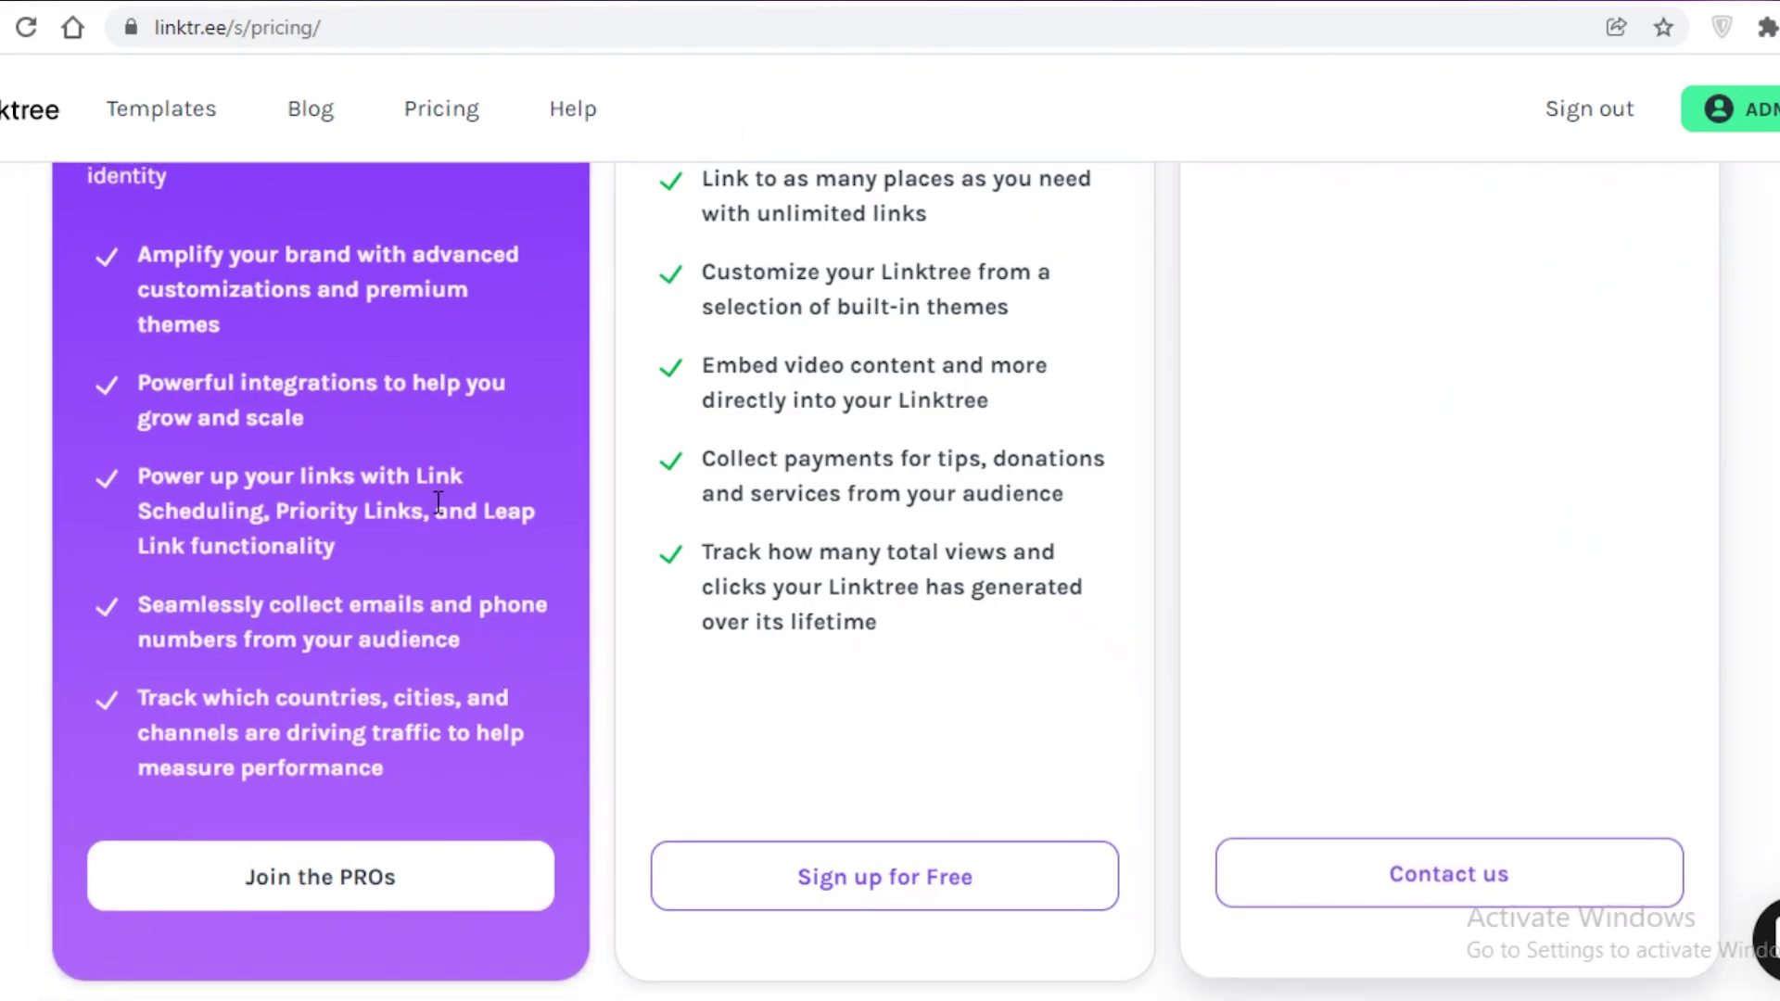
scroll(438, 500, up, 2)
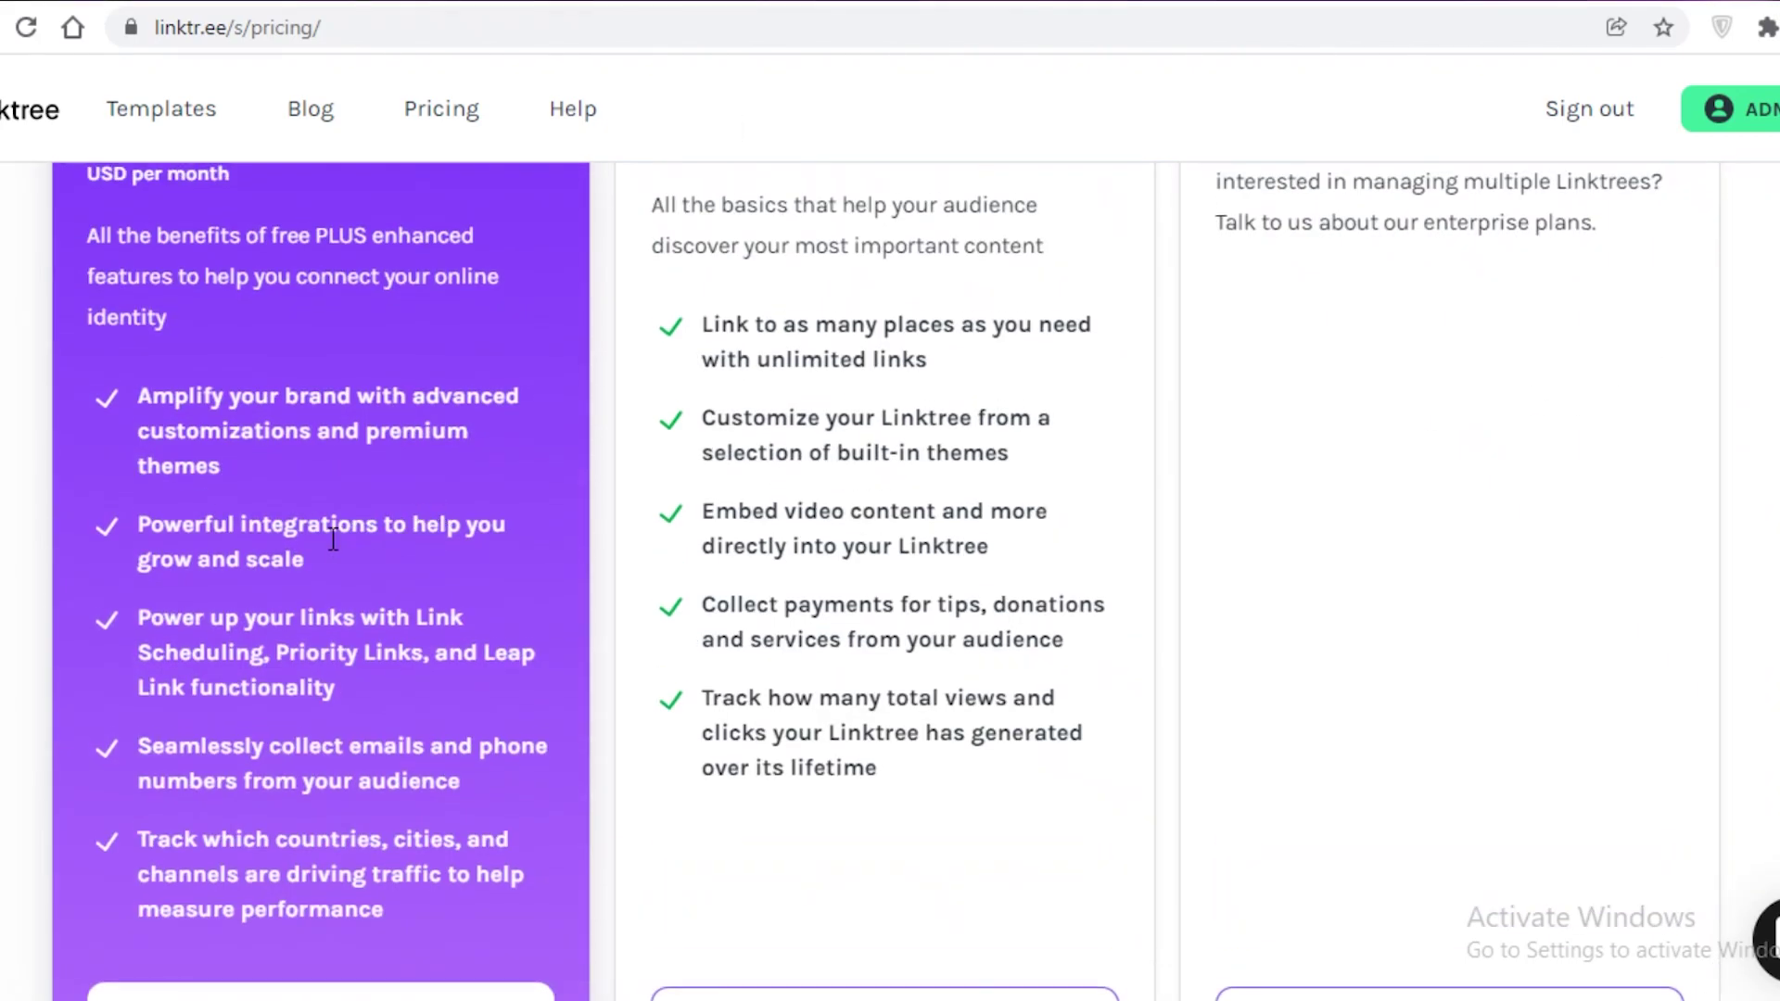
scroll(333, 541, up, 4)
scroll(334, 547, down, 8)
scroll(315, 570, up, 8)
scroll(278, 593, down, 8)
scroll(270, 603, up, 7)
scroll(270, 603, down, 15)
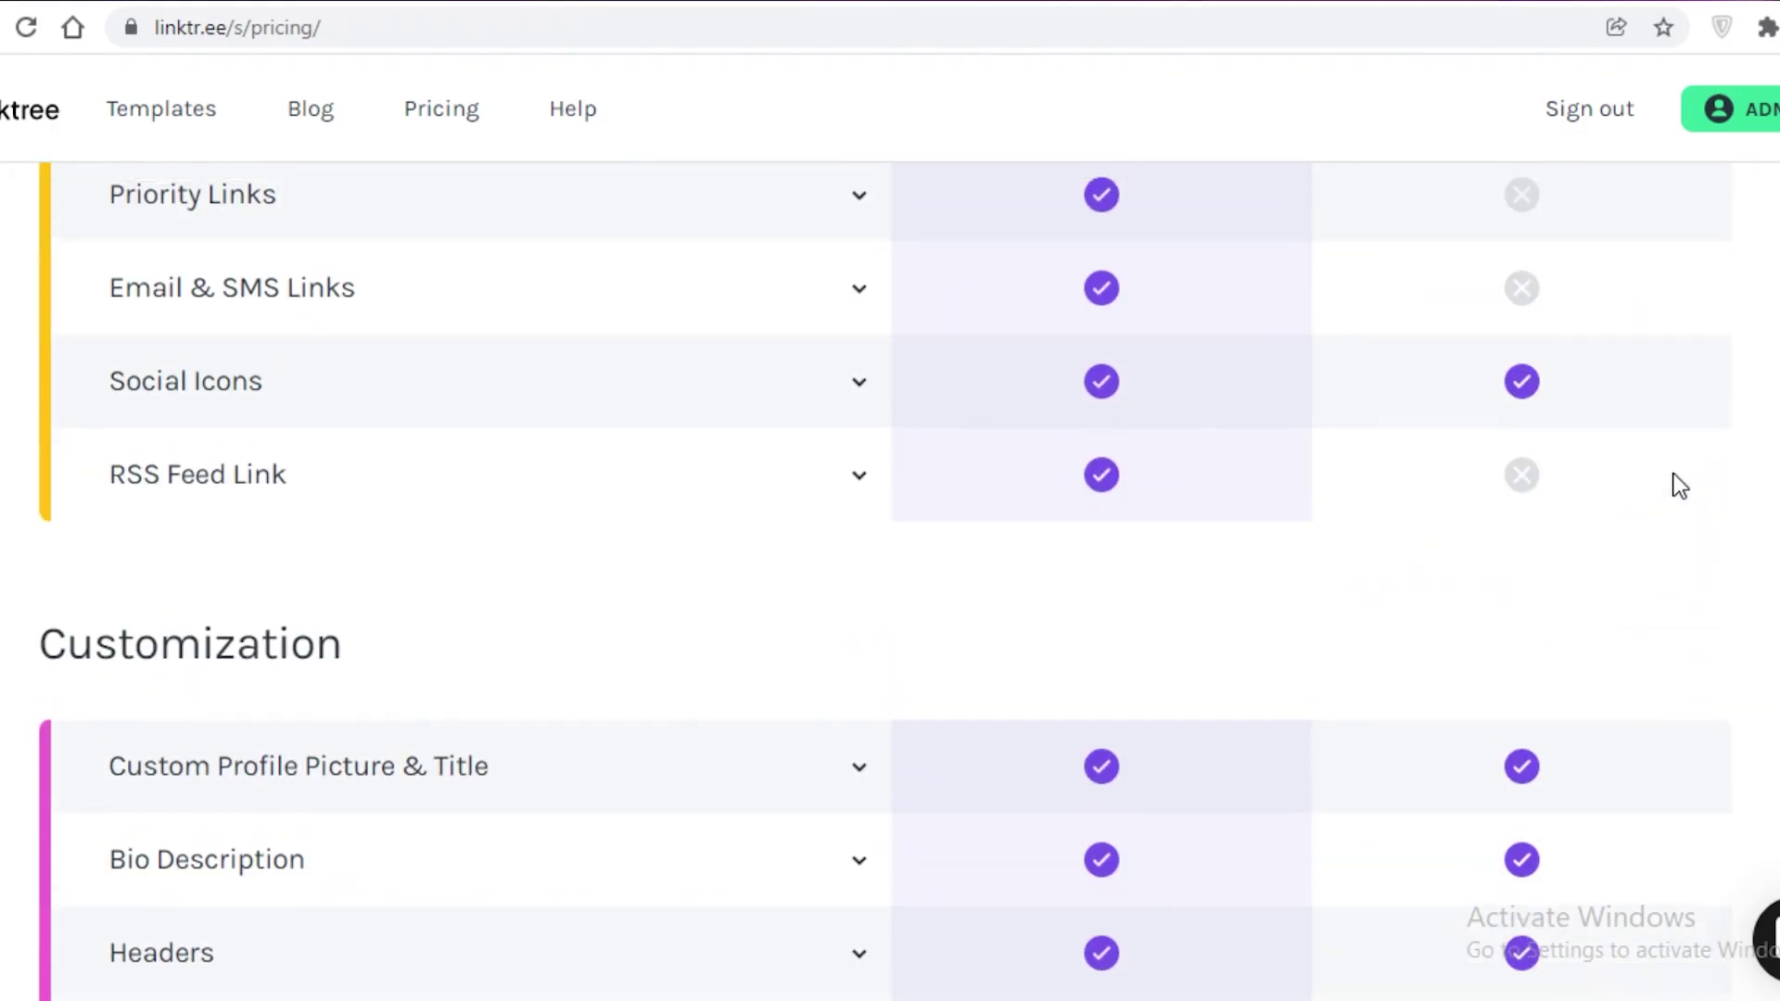
scroll(1679, 486, up, 12)
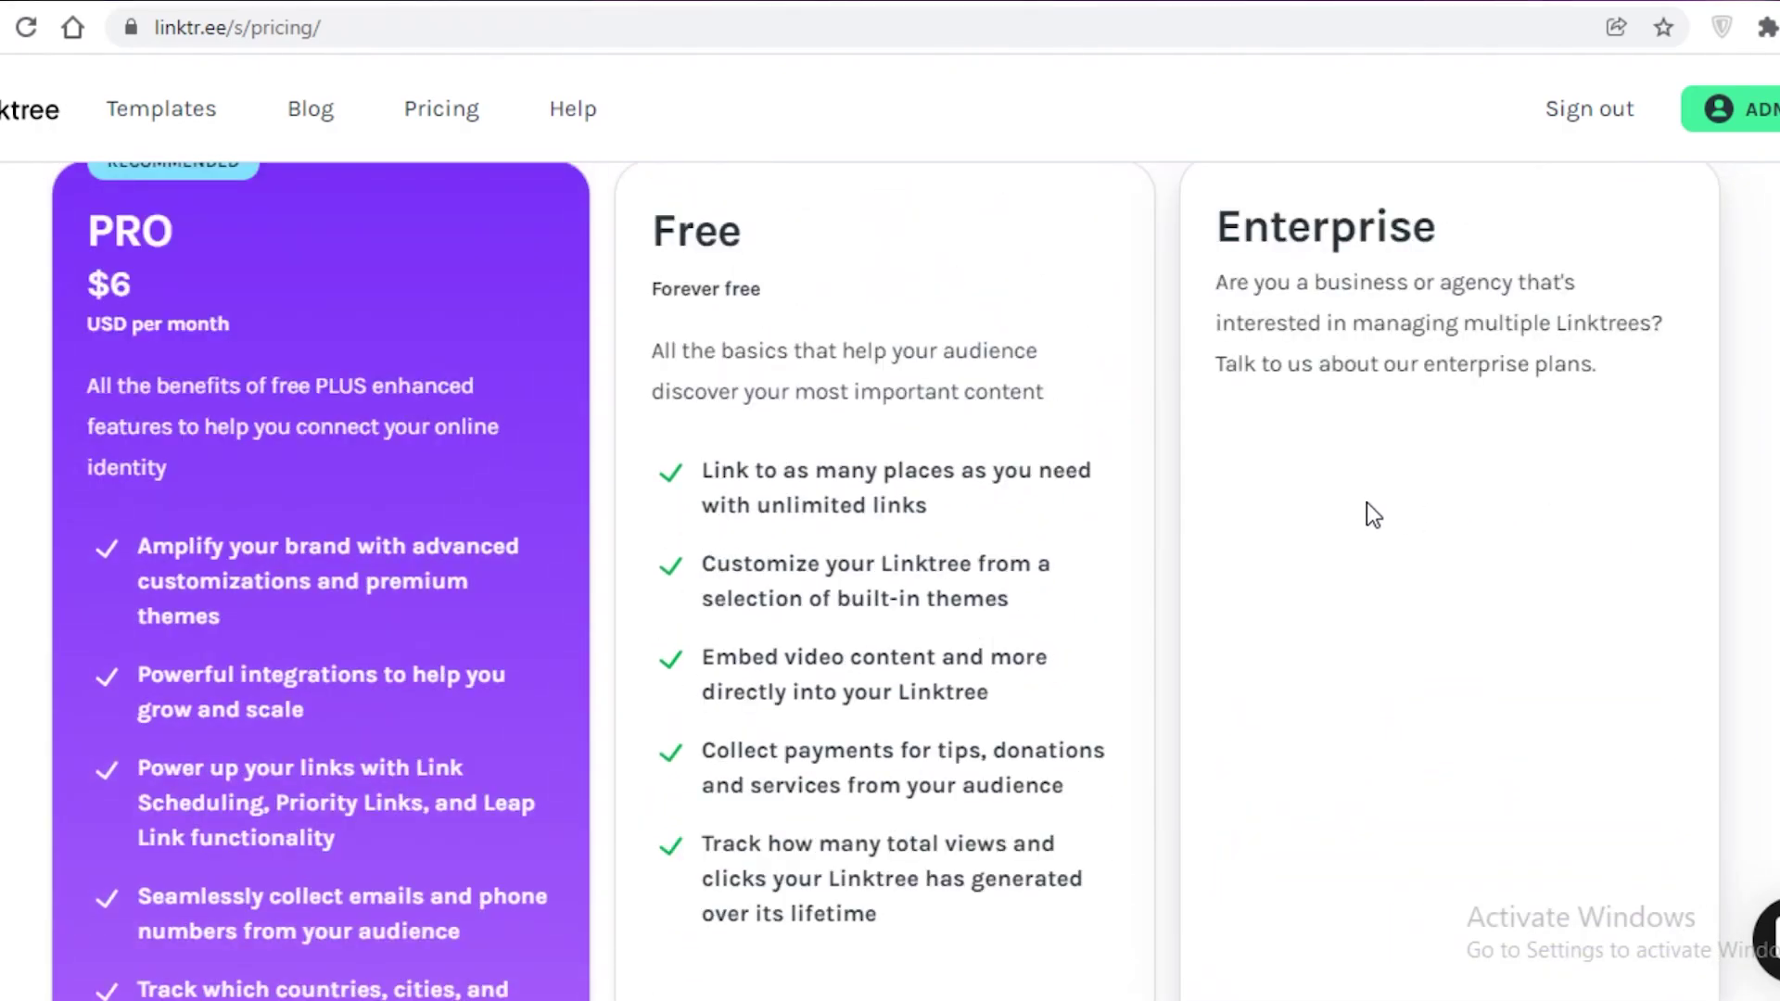
scroll(1366, 508, down, 15)
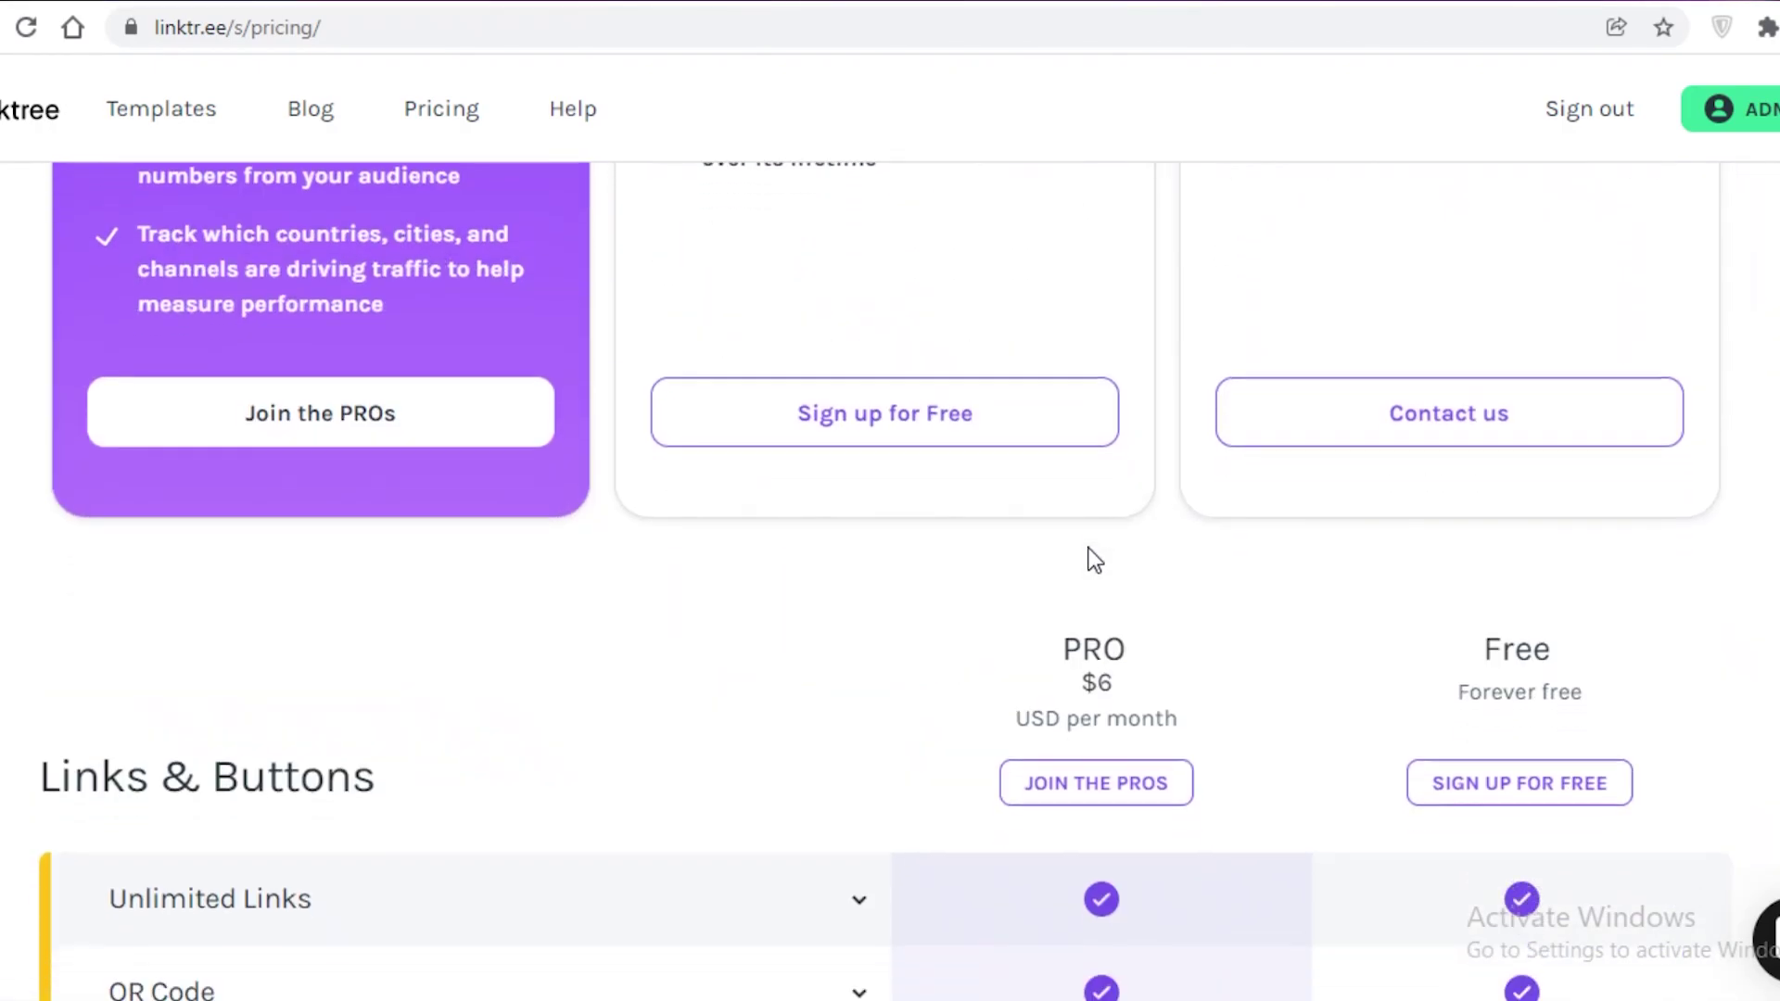
scroll(1072, 575, up, 15)
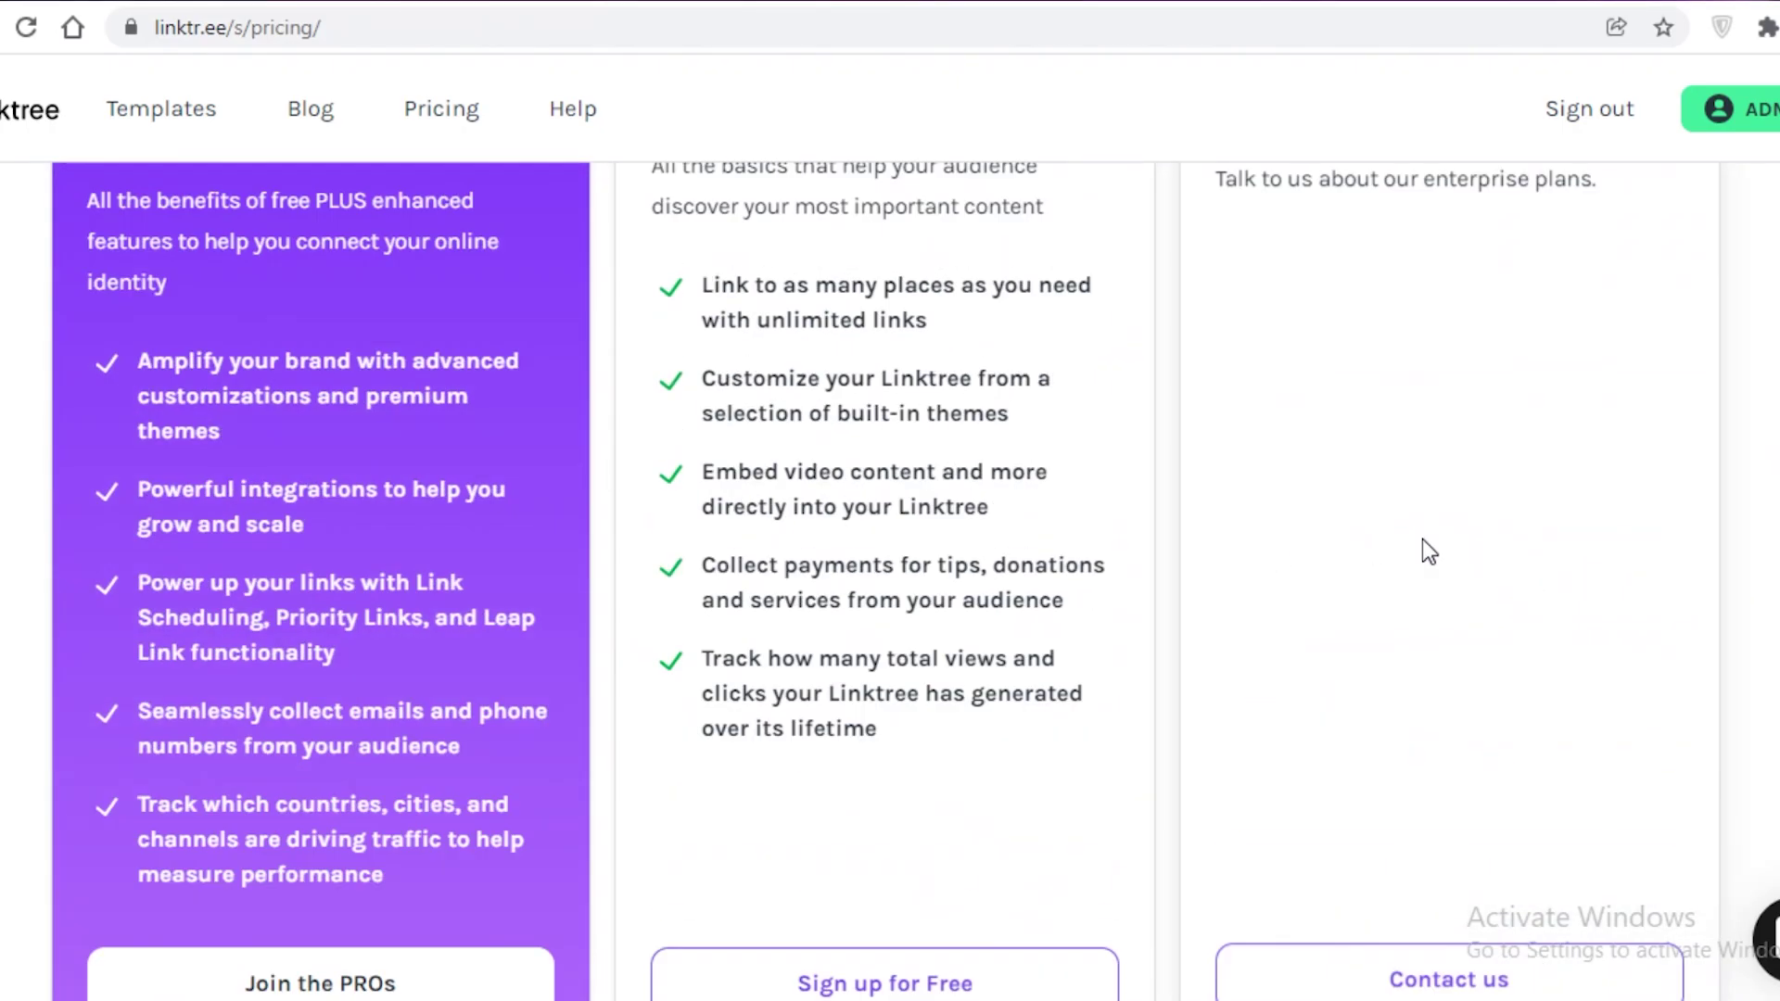
scroll(1428, 550, down, 10)
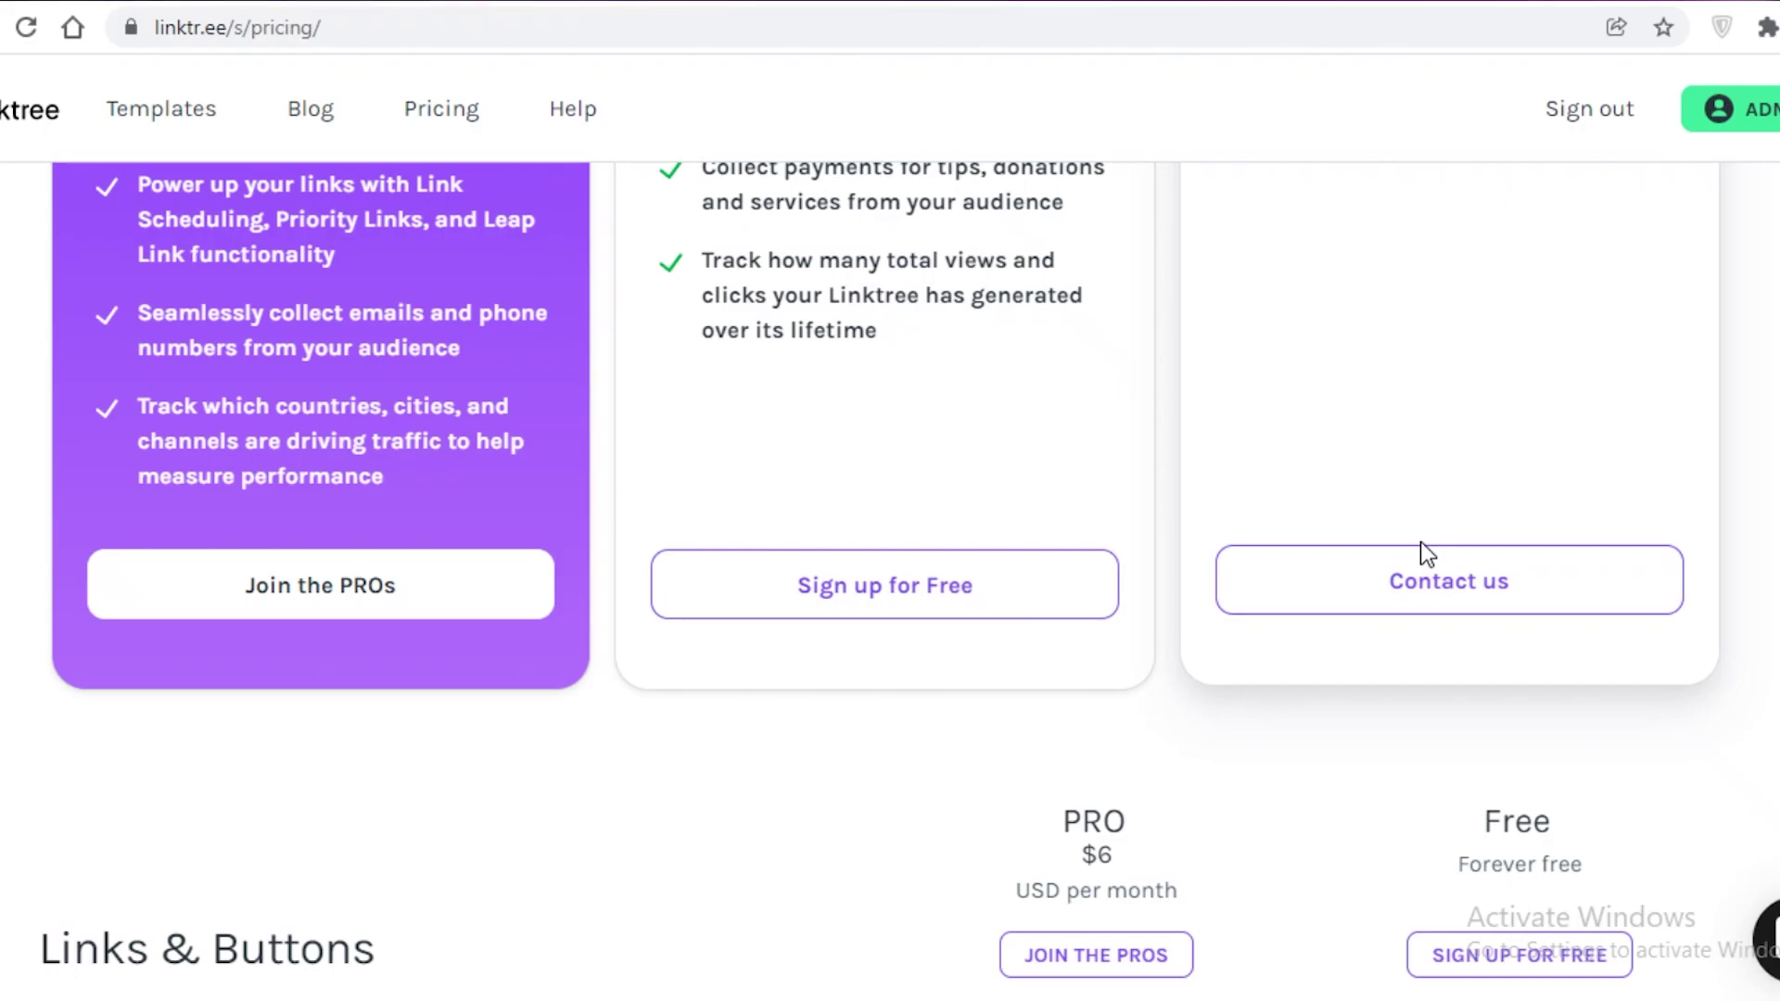
scroll(1420, 545, down, 19)
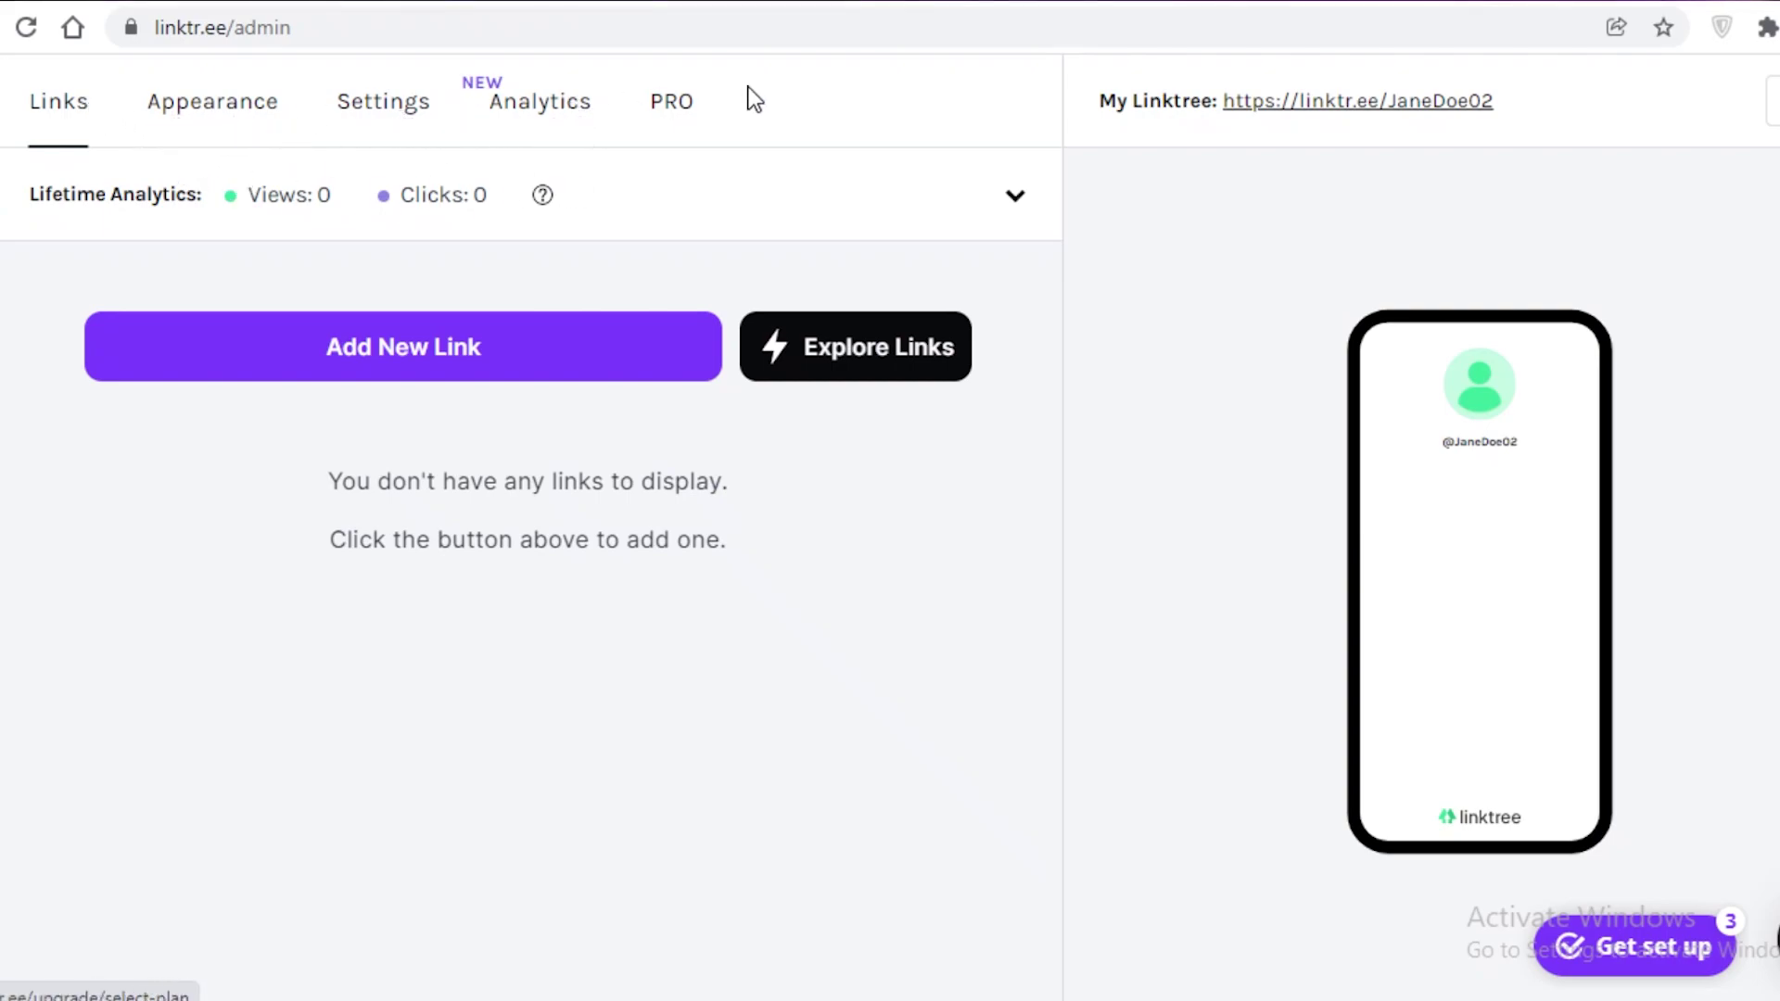
Step: View the PRO upgrade plans, then return to the empty Links editor
click(667, 102)
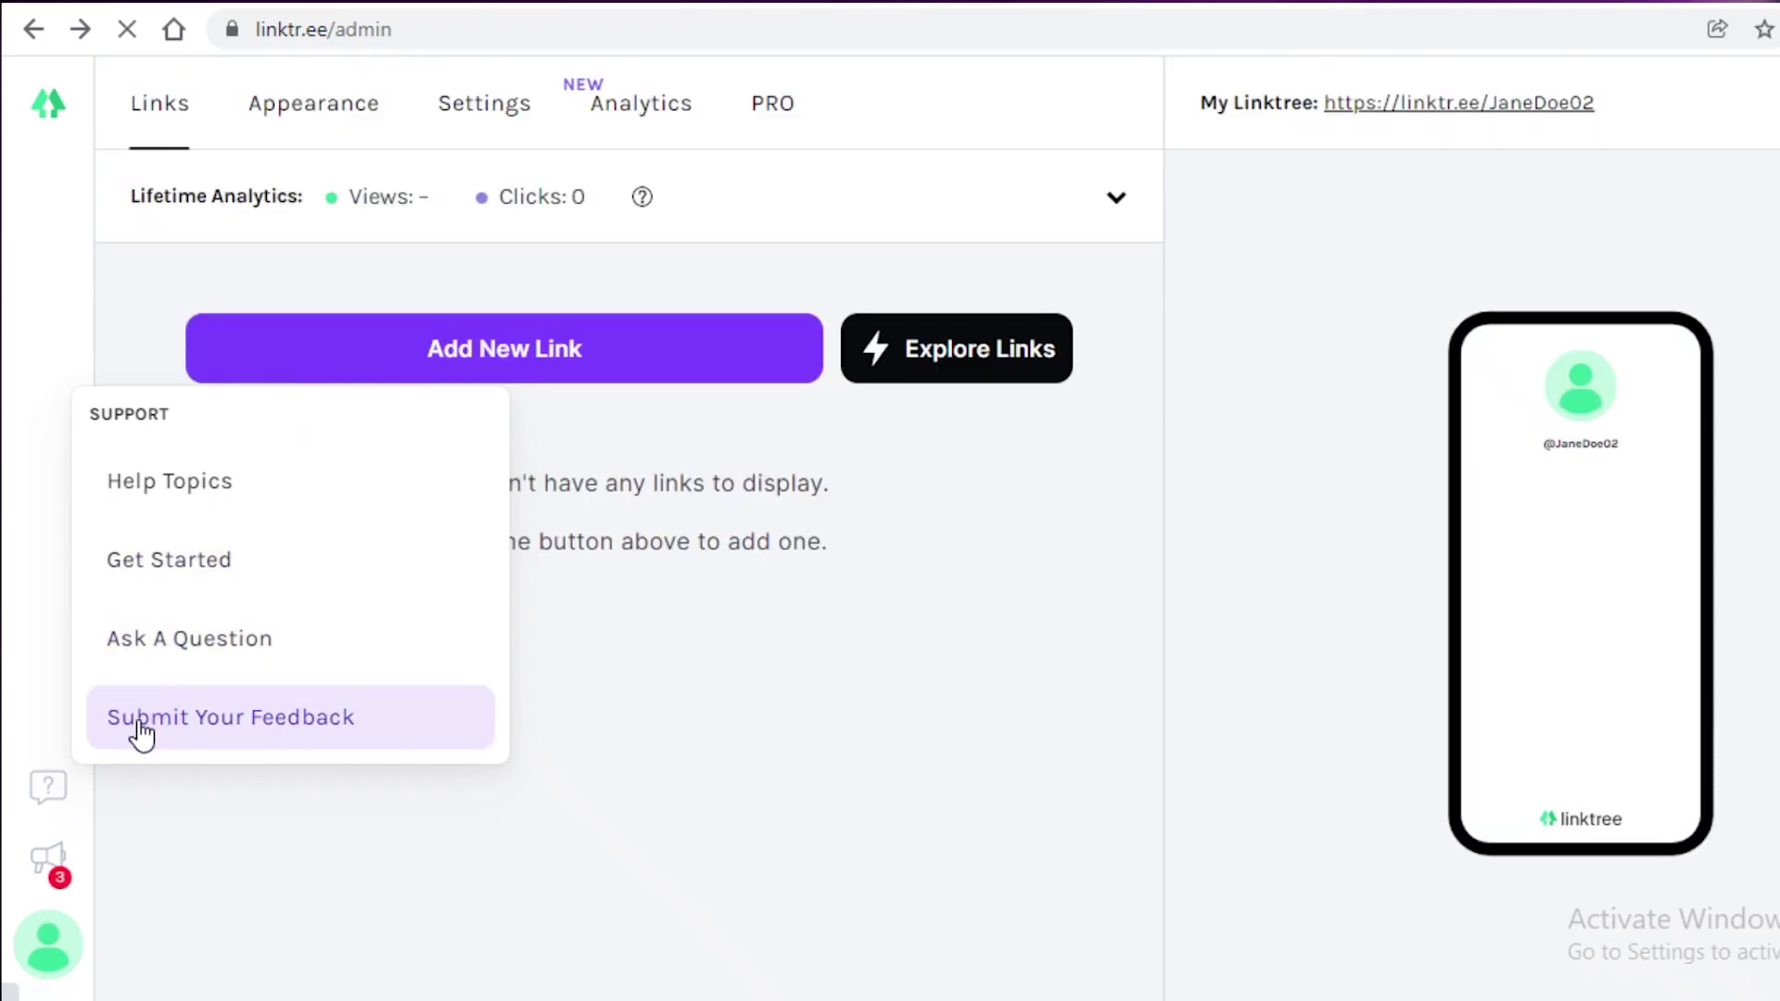
click(1029, 735)
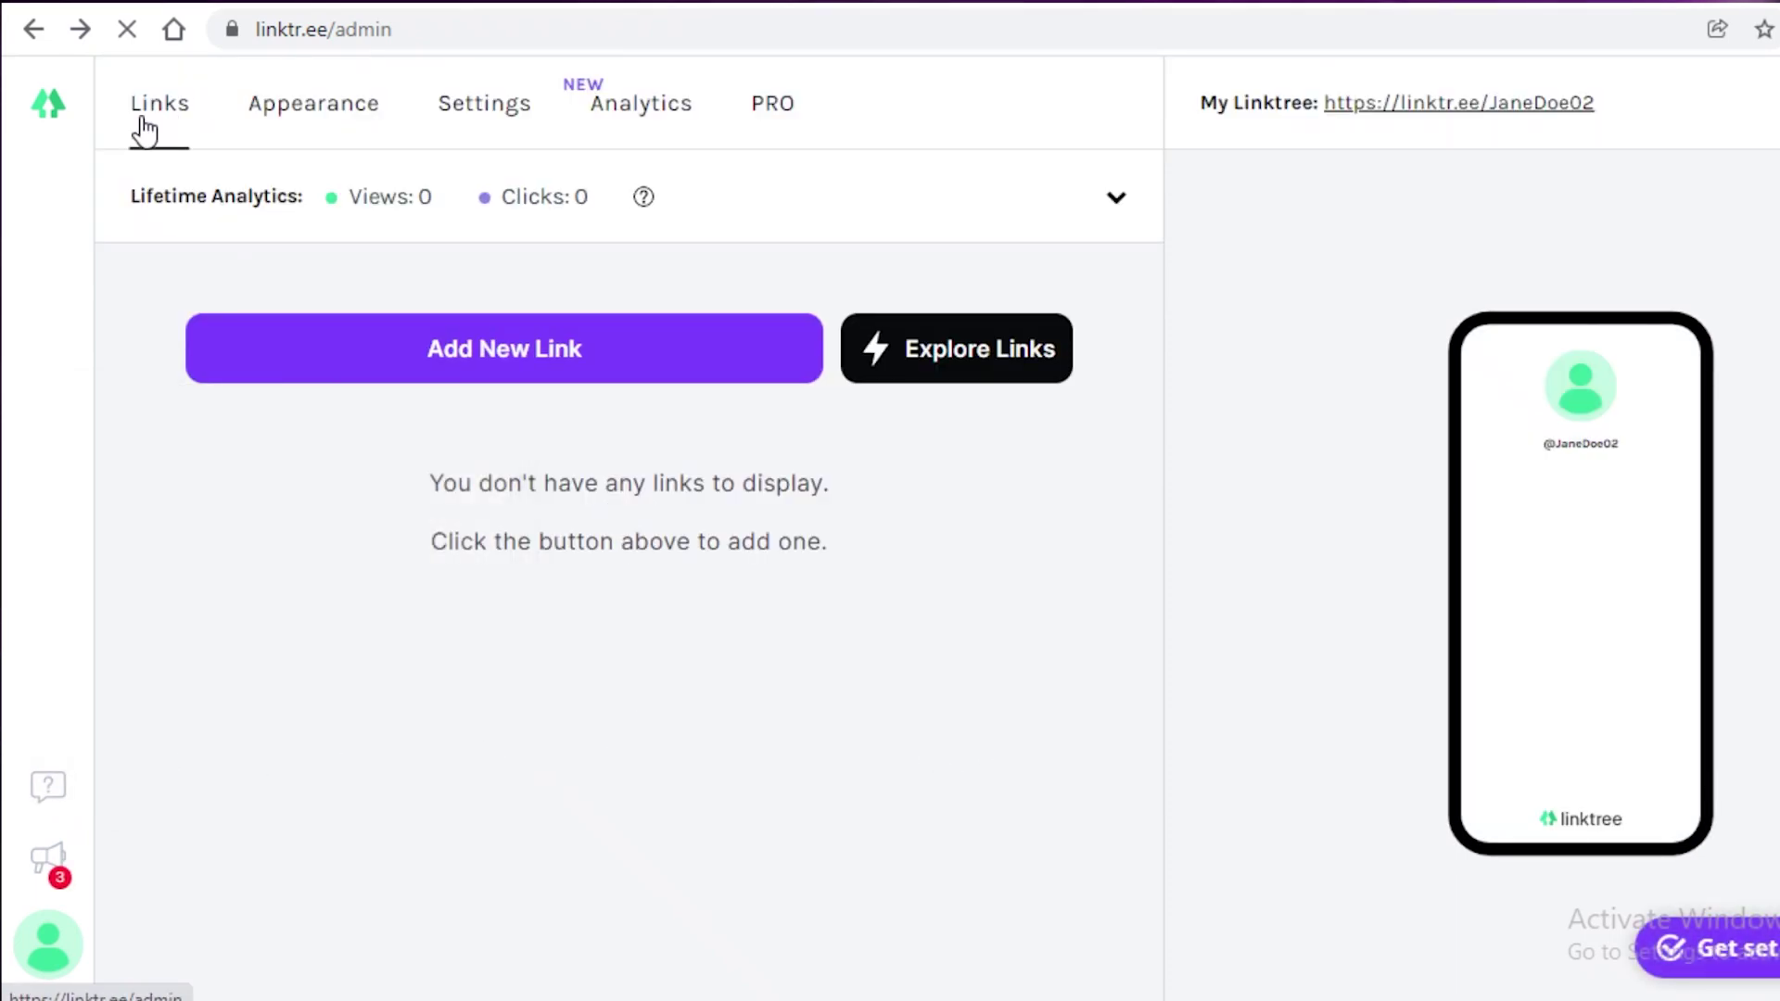
click(512, 332)
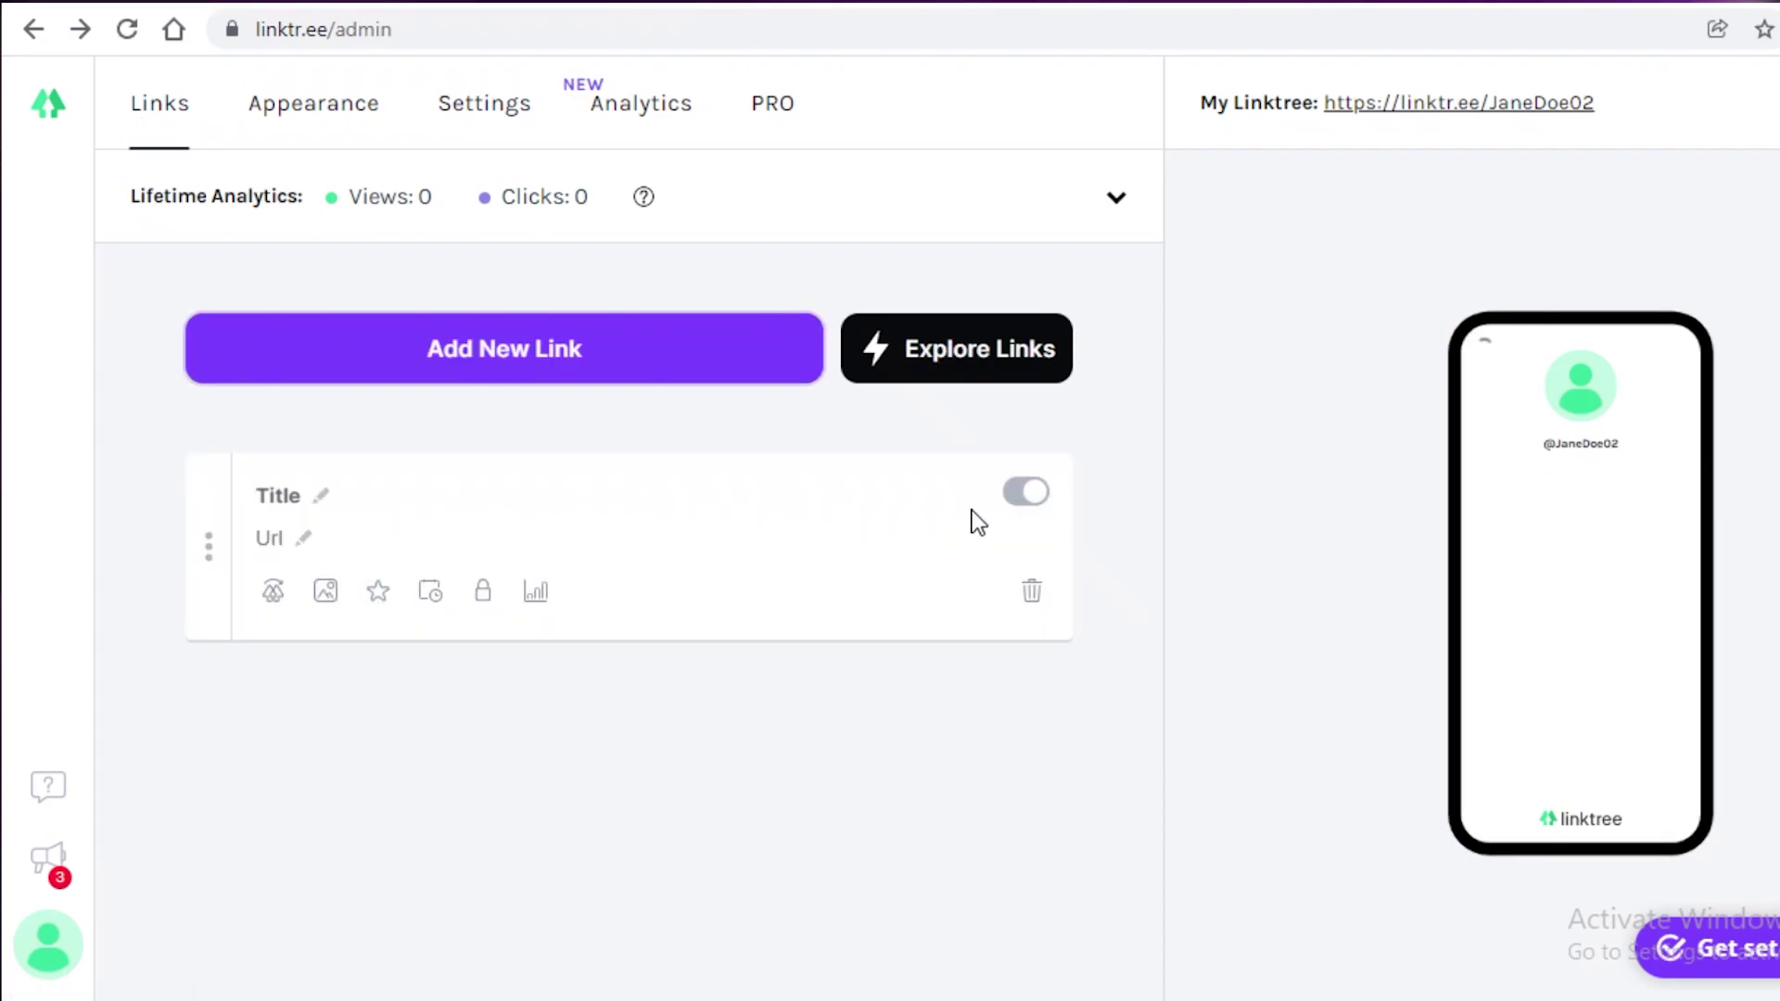
click(275, 497)
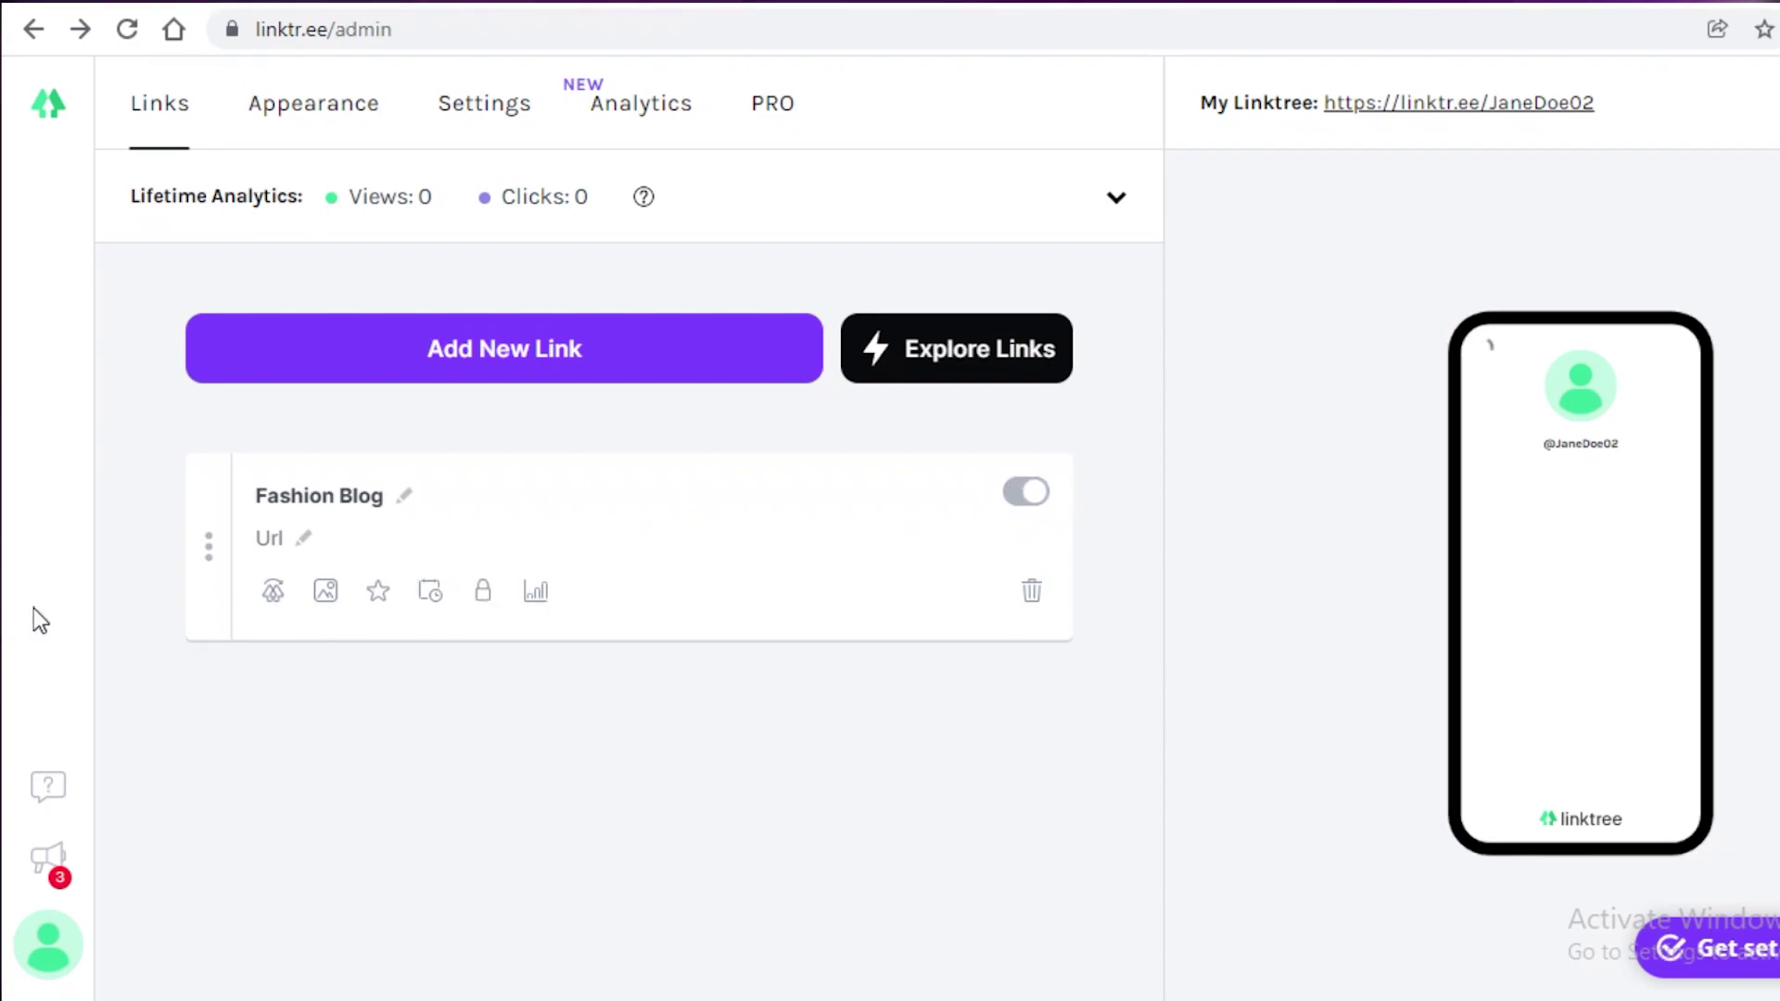
click(272, 539)
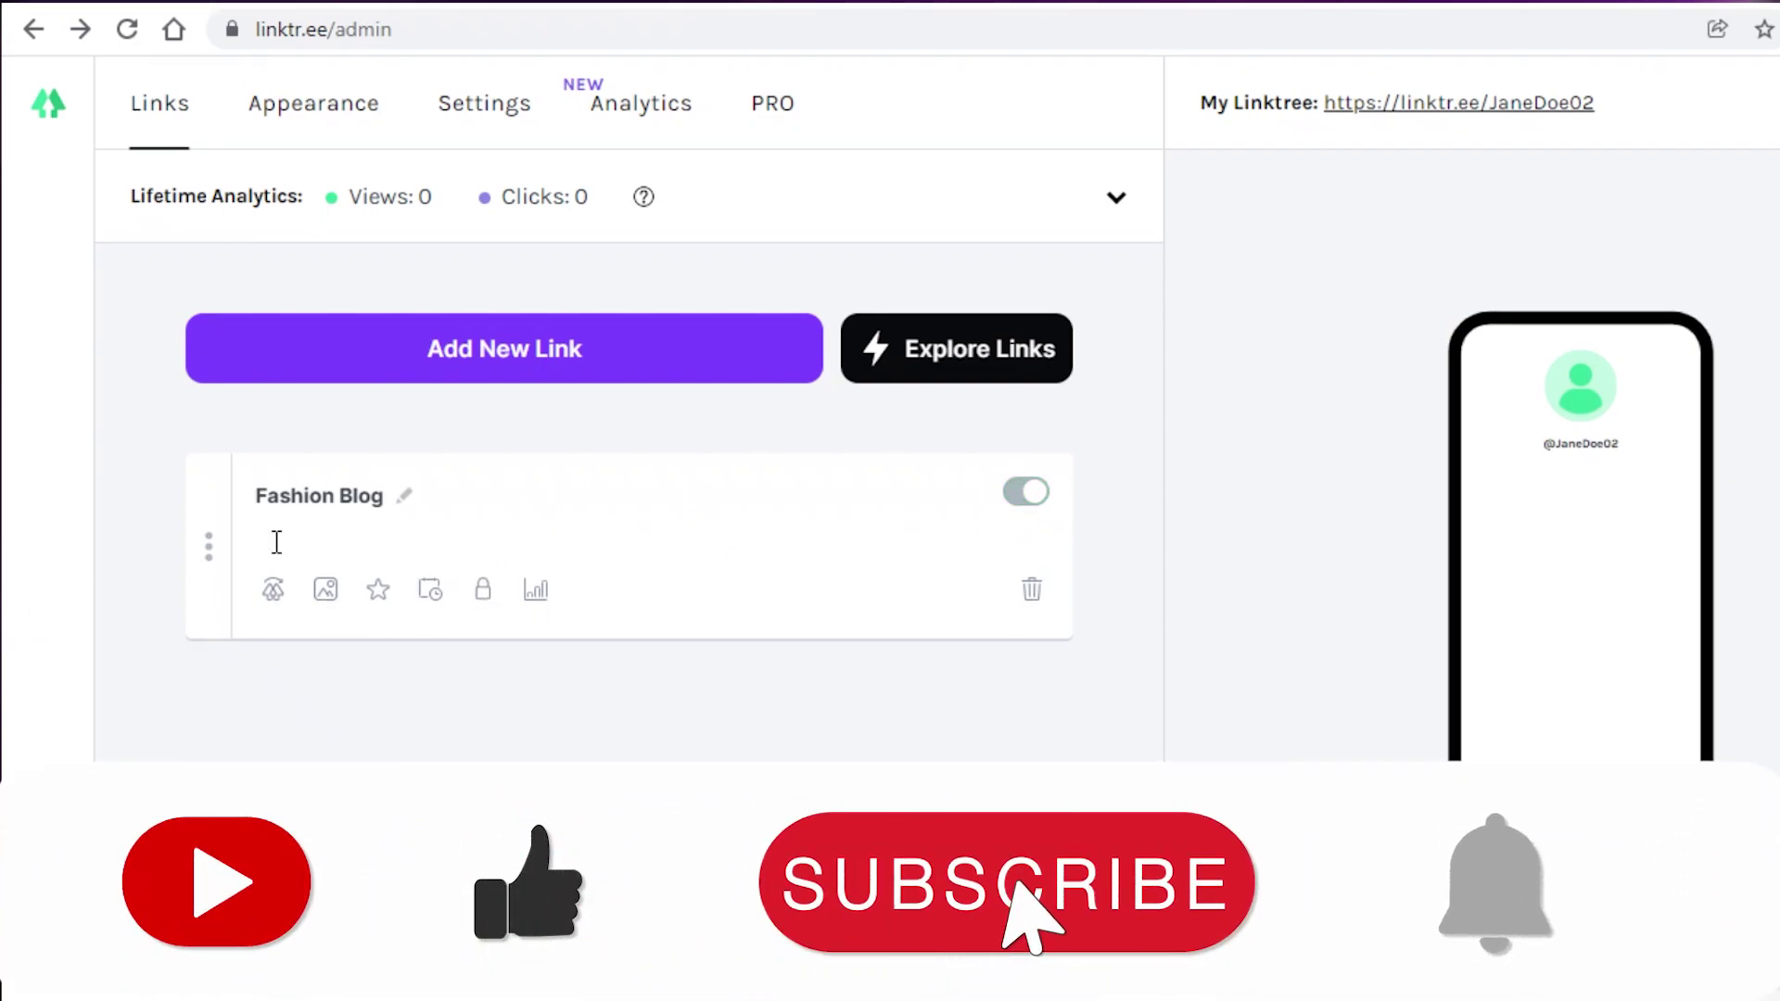
click(370, 516)
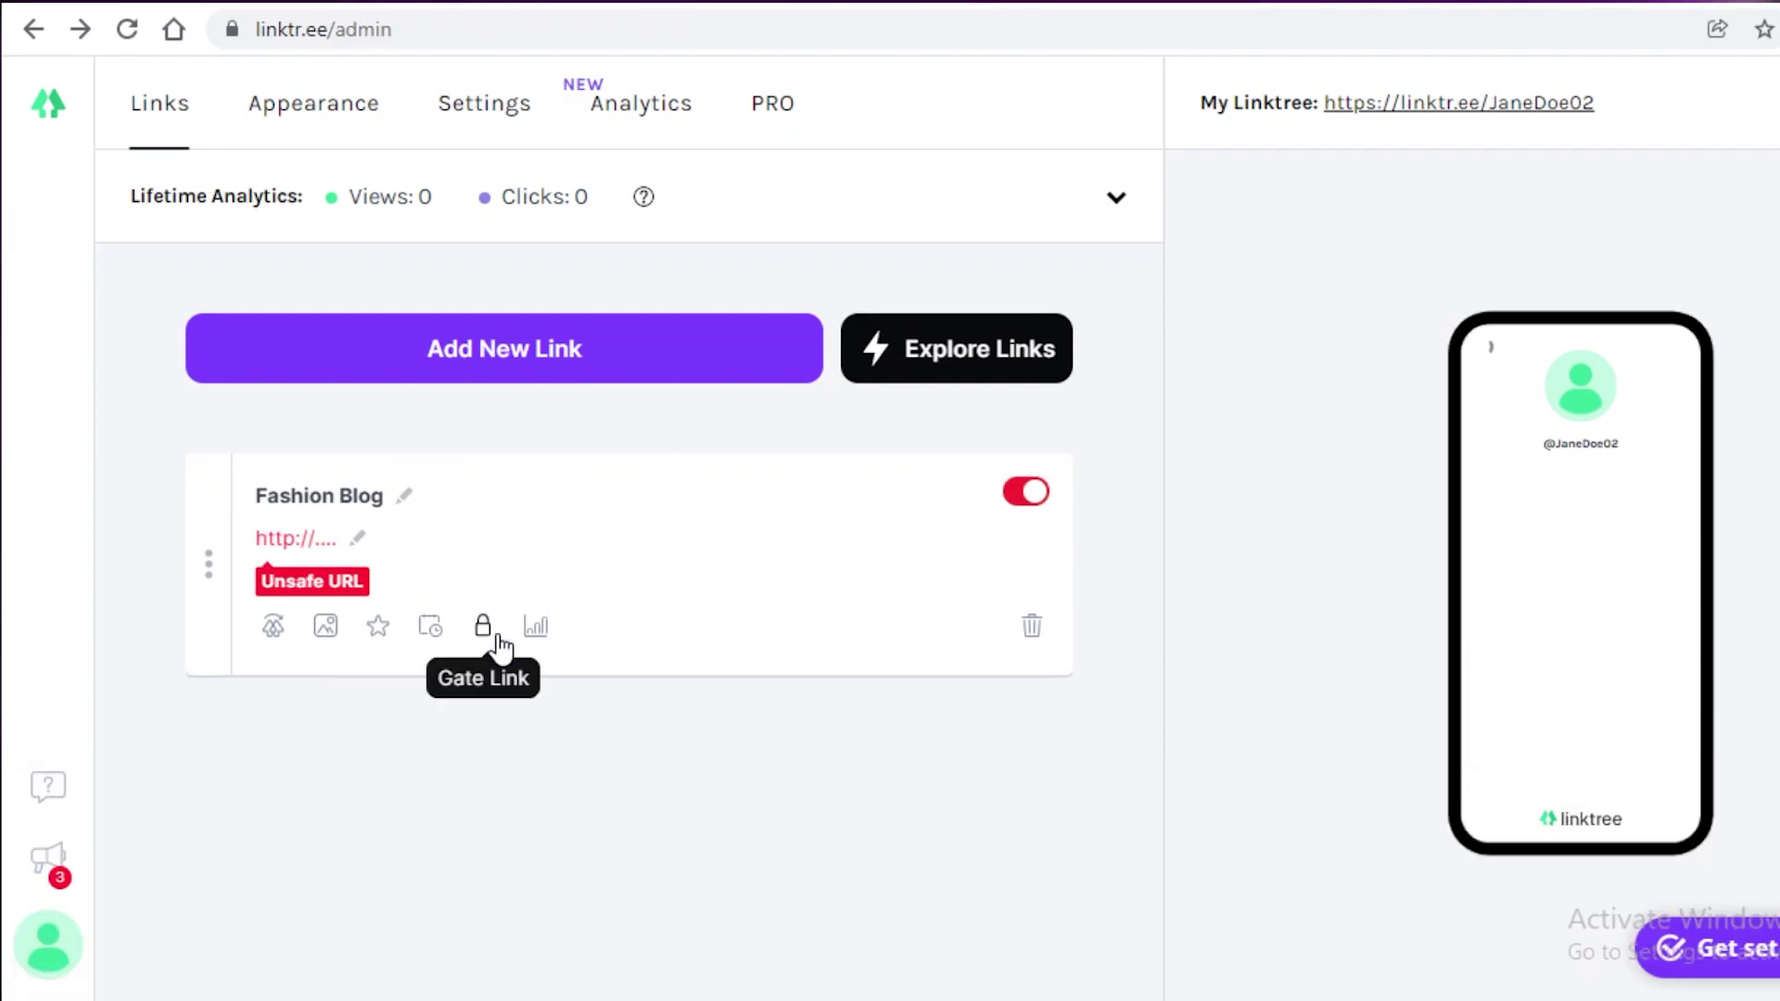
click(284, 536)
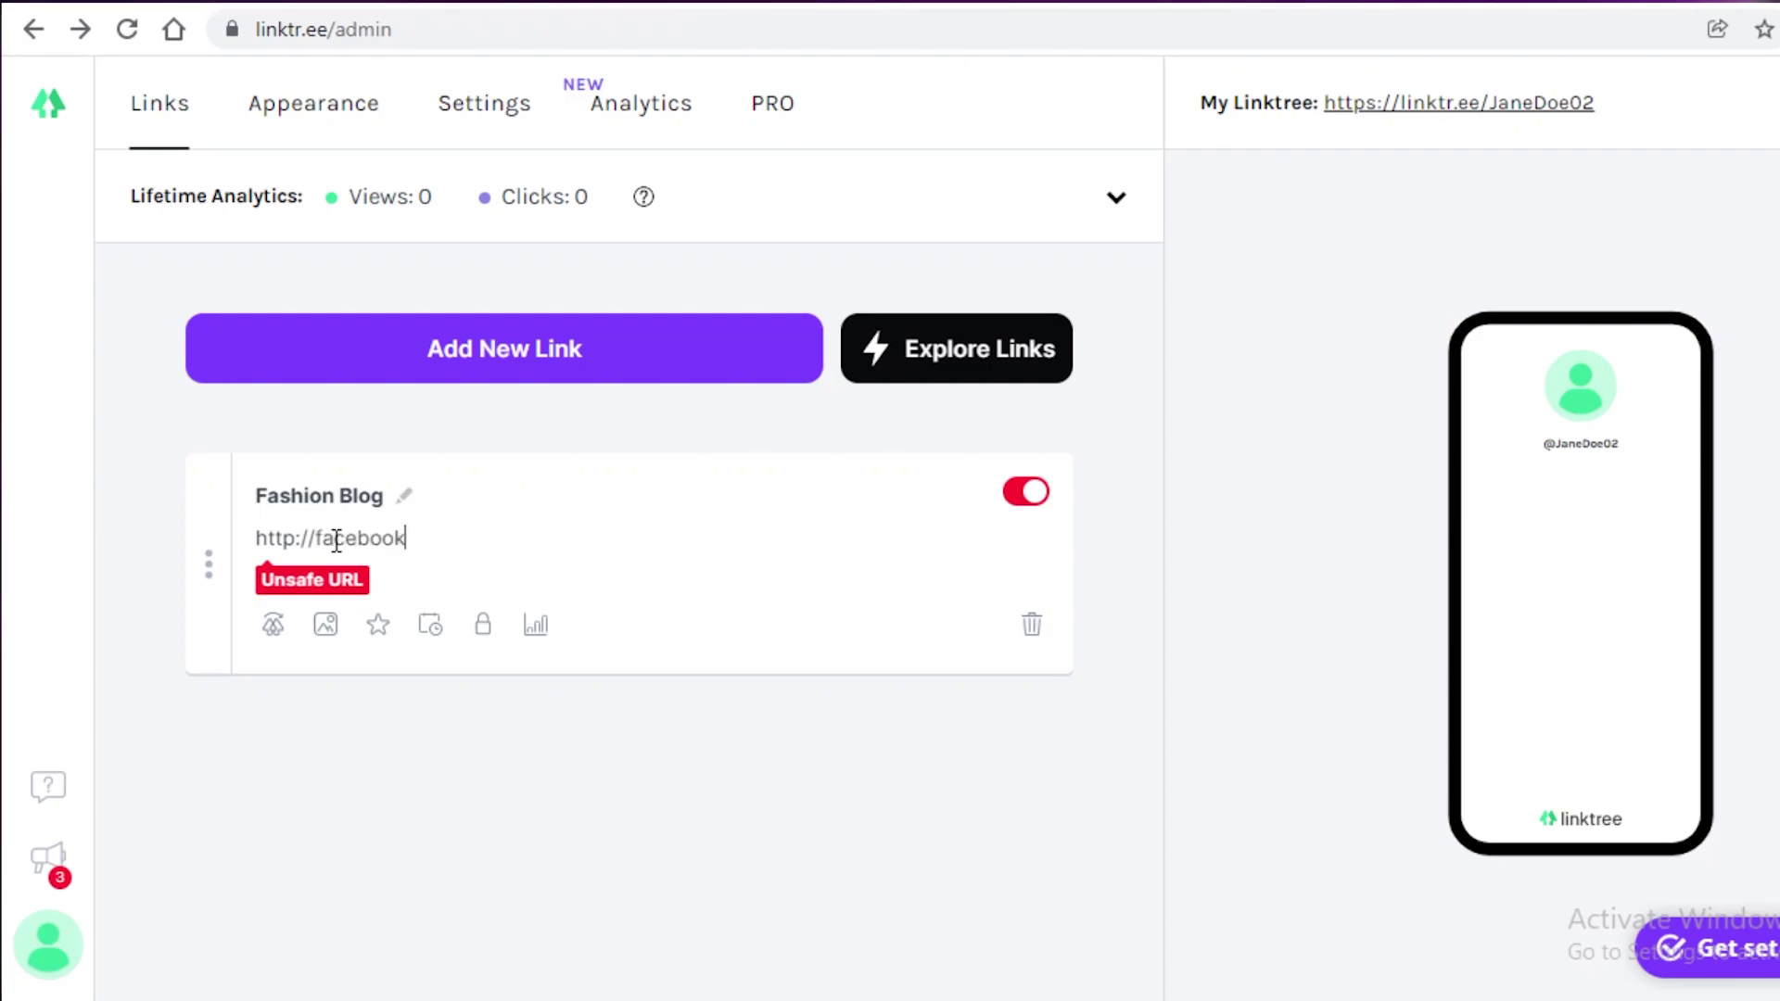
click(206, 554)
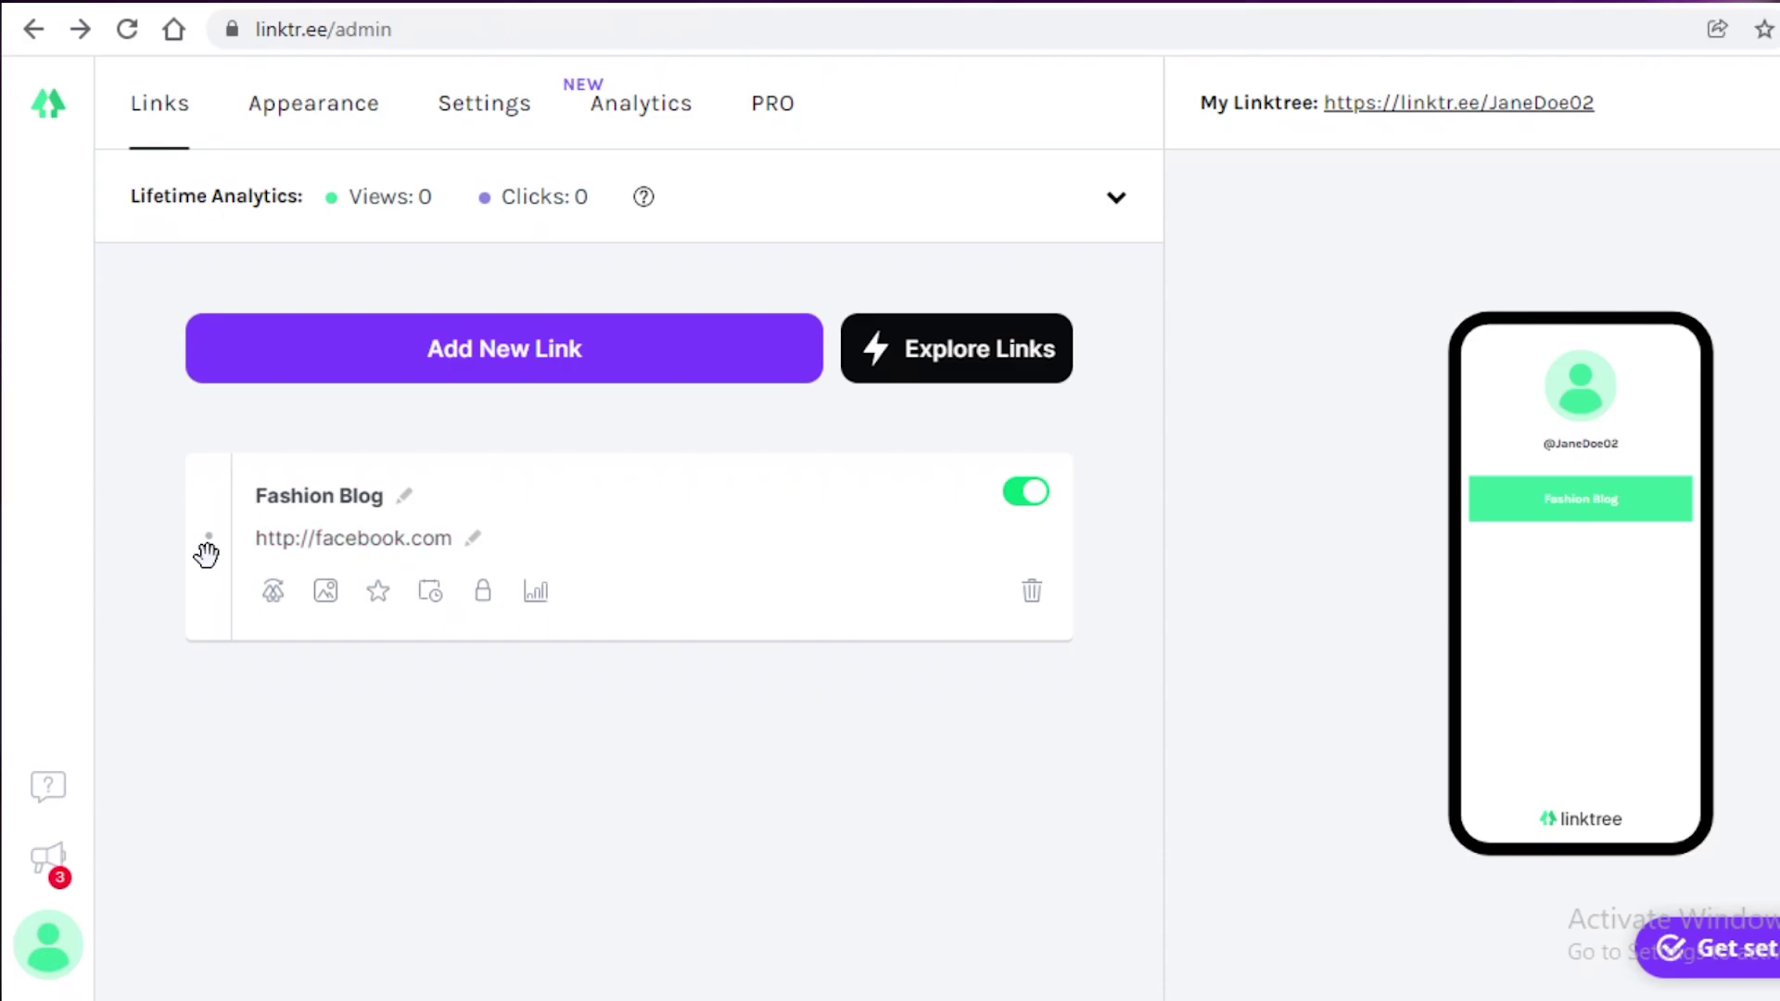
click(329, 590)
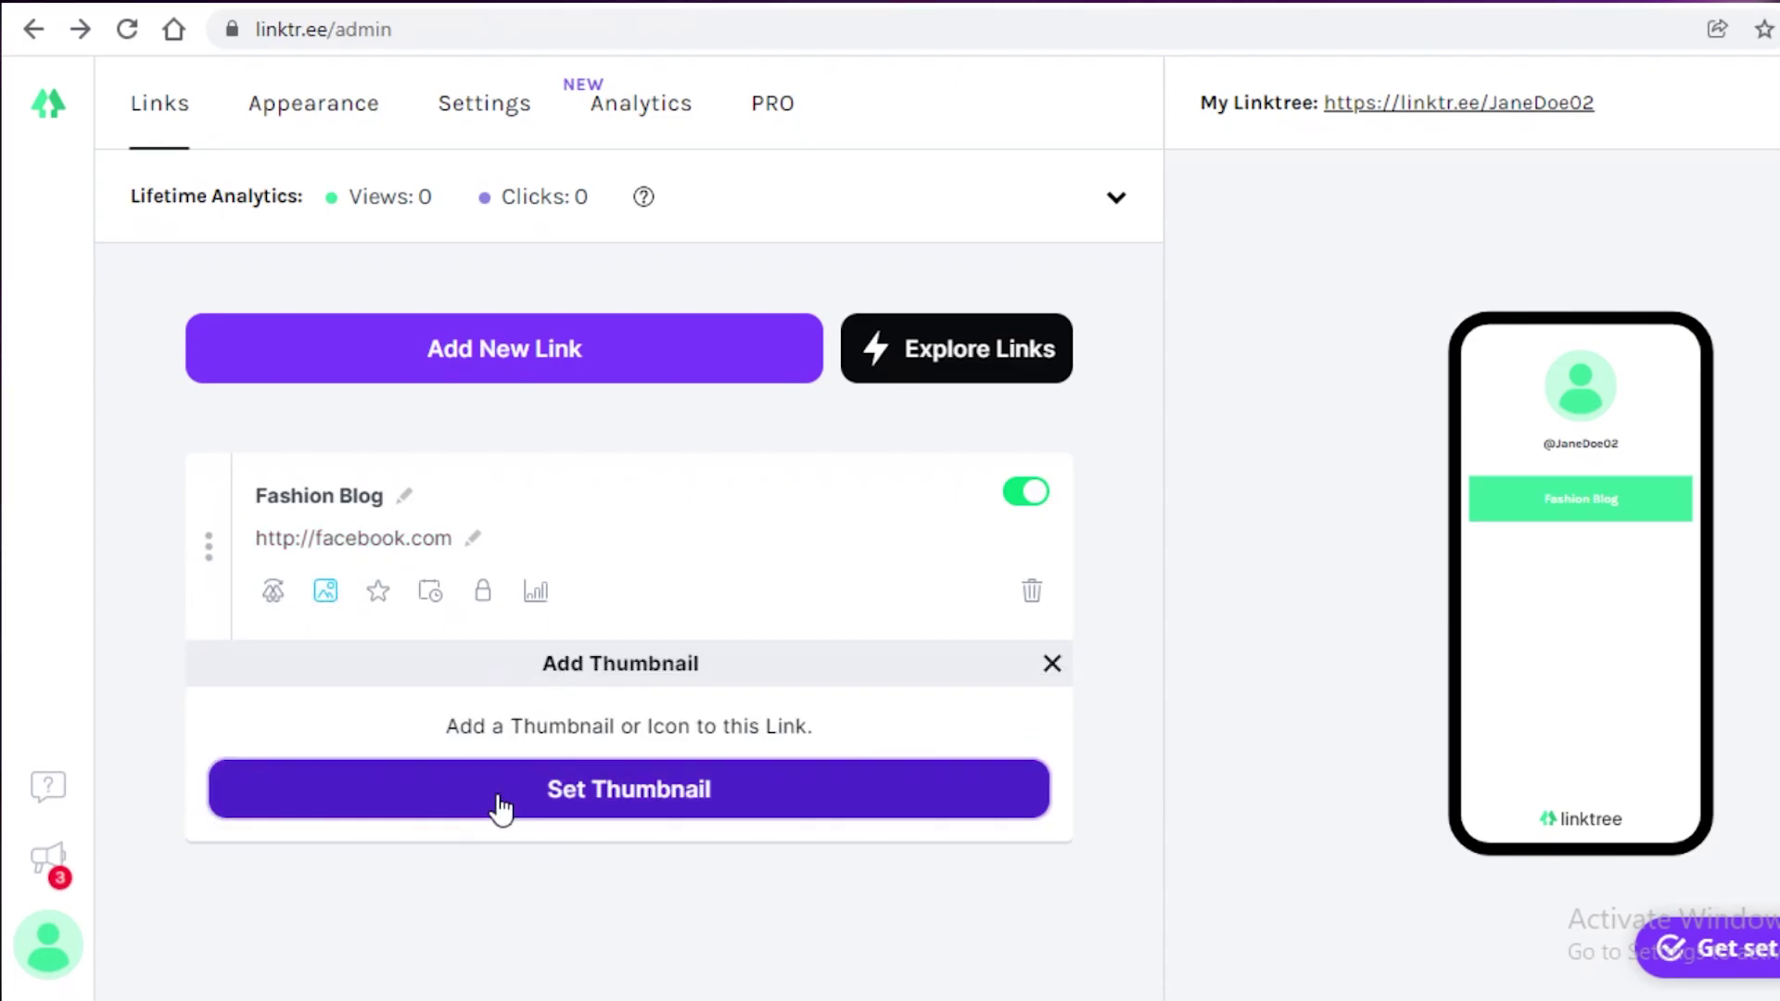
Step: Set the Fashion Blog thumbnail to the alien-face icon from Tabler Icons
click(496, 791)
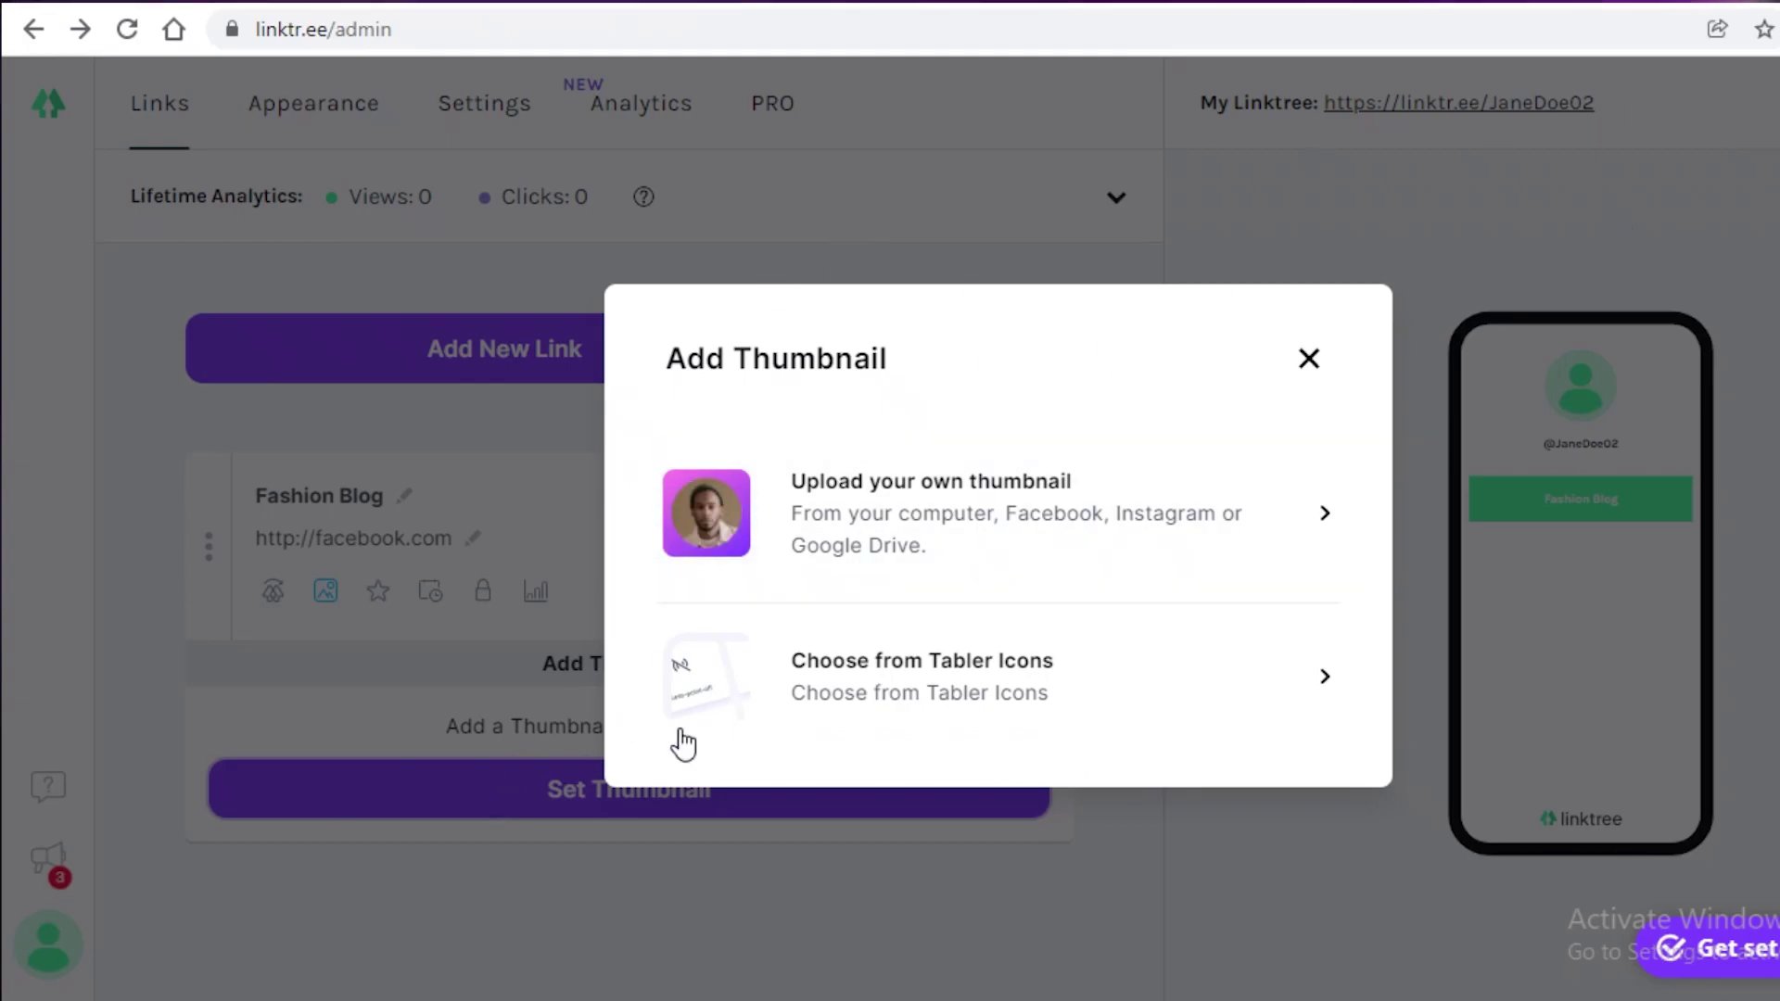
click(862, 707)
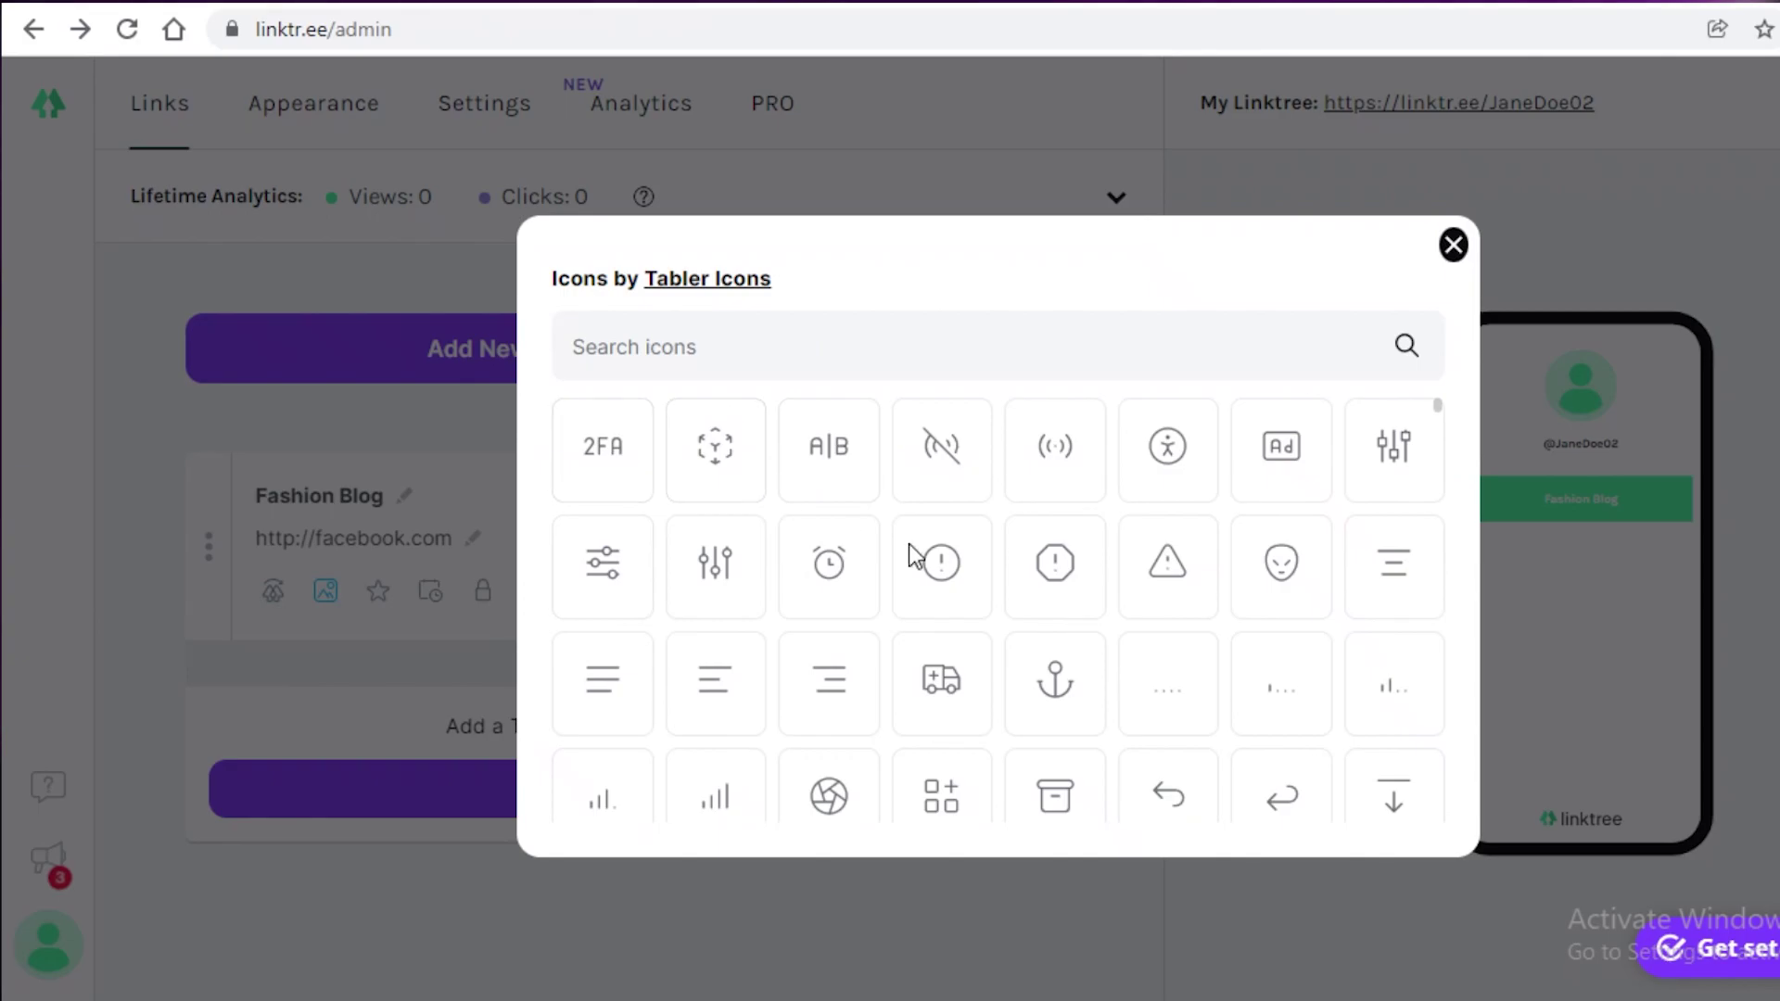
click(1300, 558)
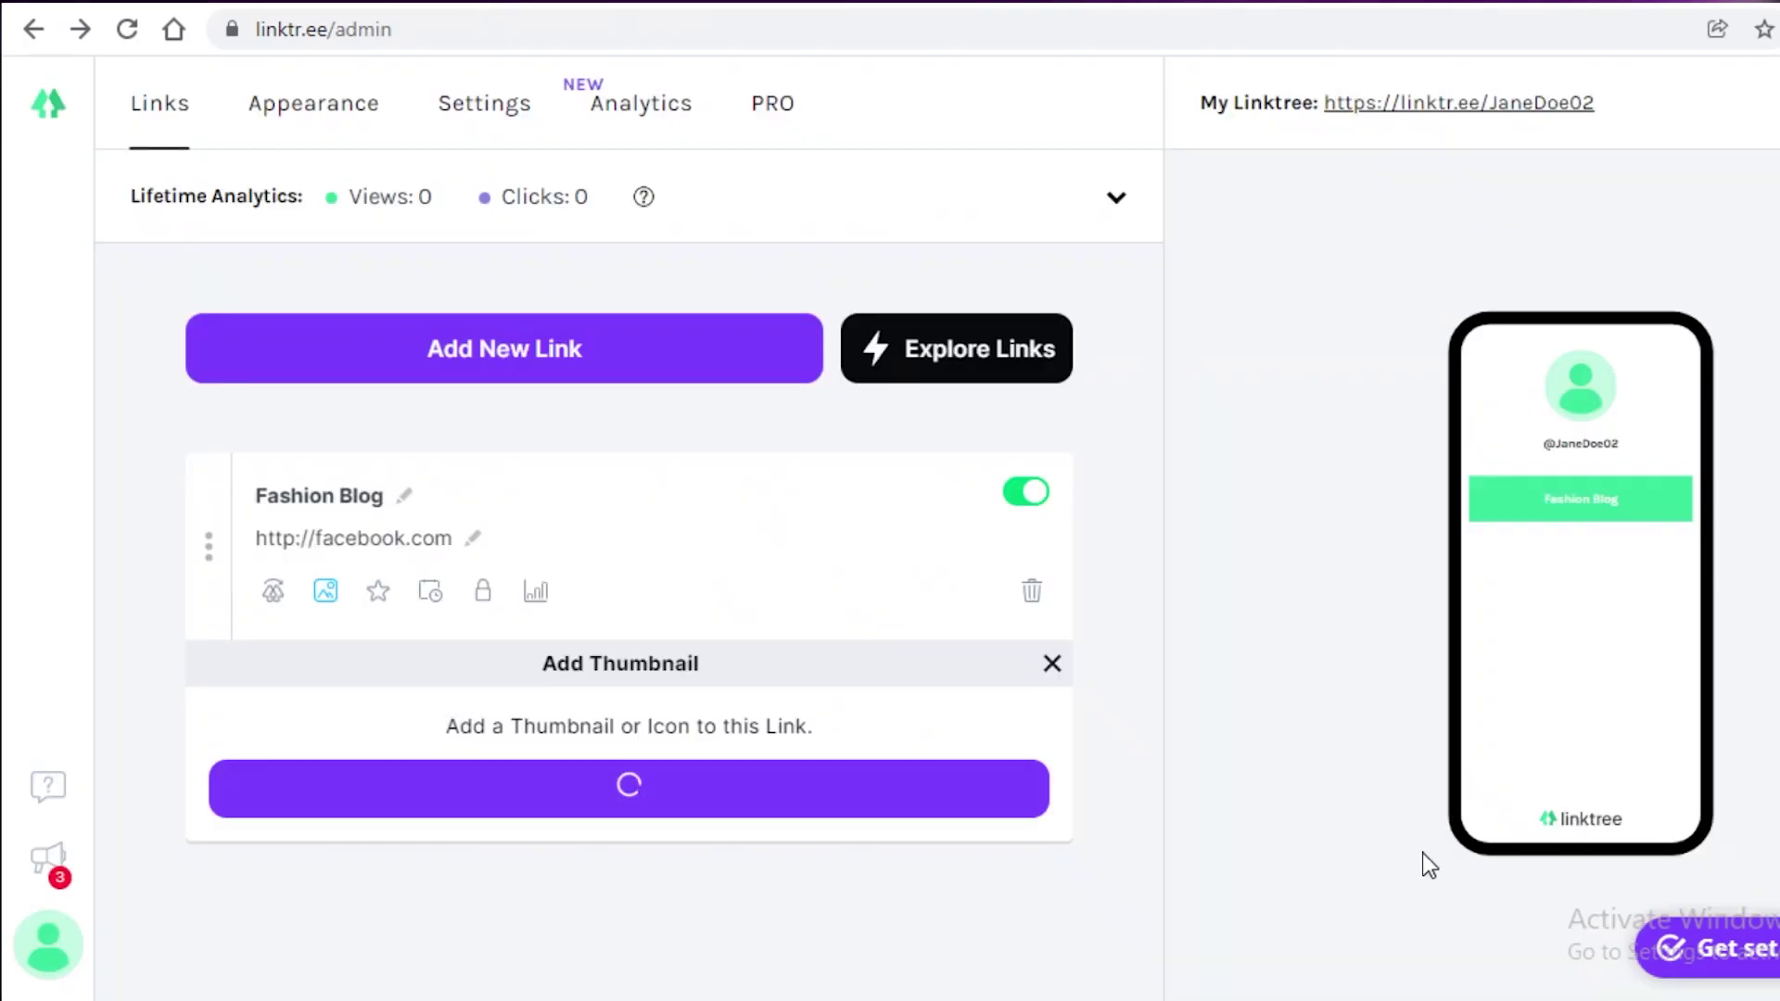
Step: Add an empty new link, then reopen the Fashion Blog URL and leave it unchanged
click(545, 361)
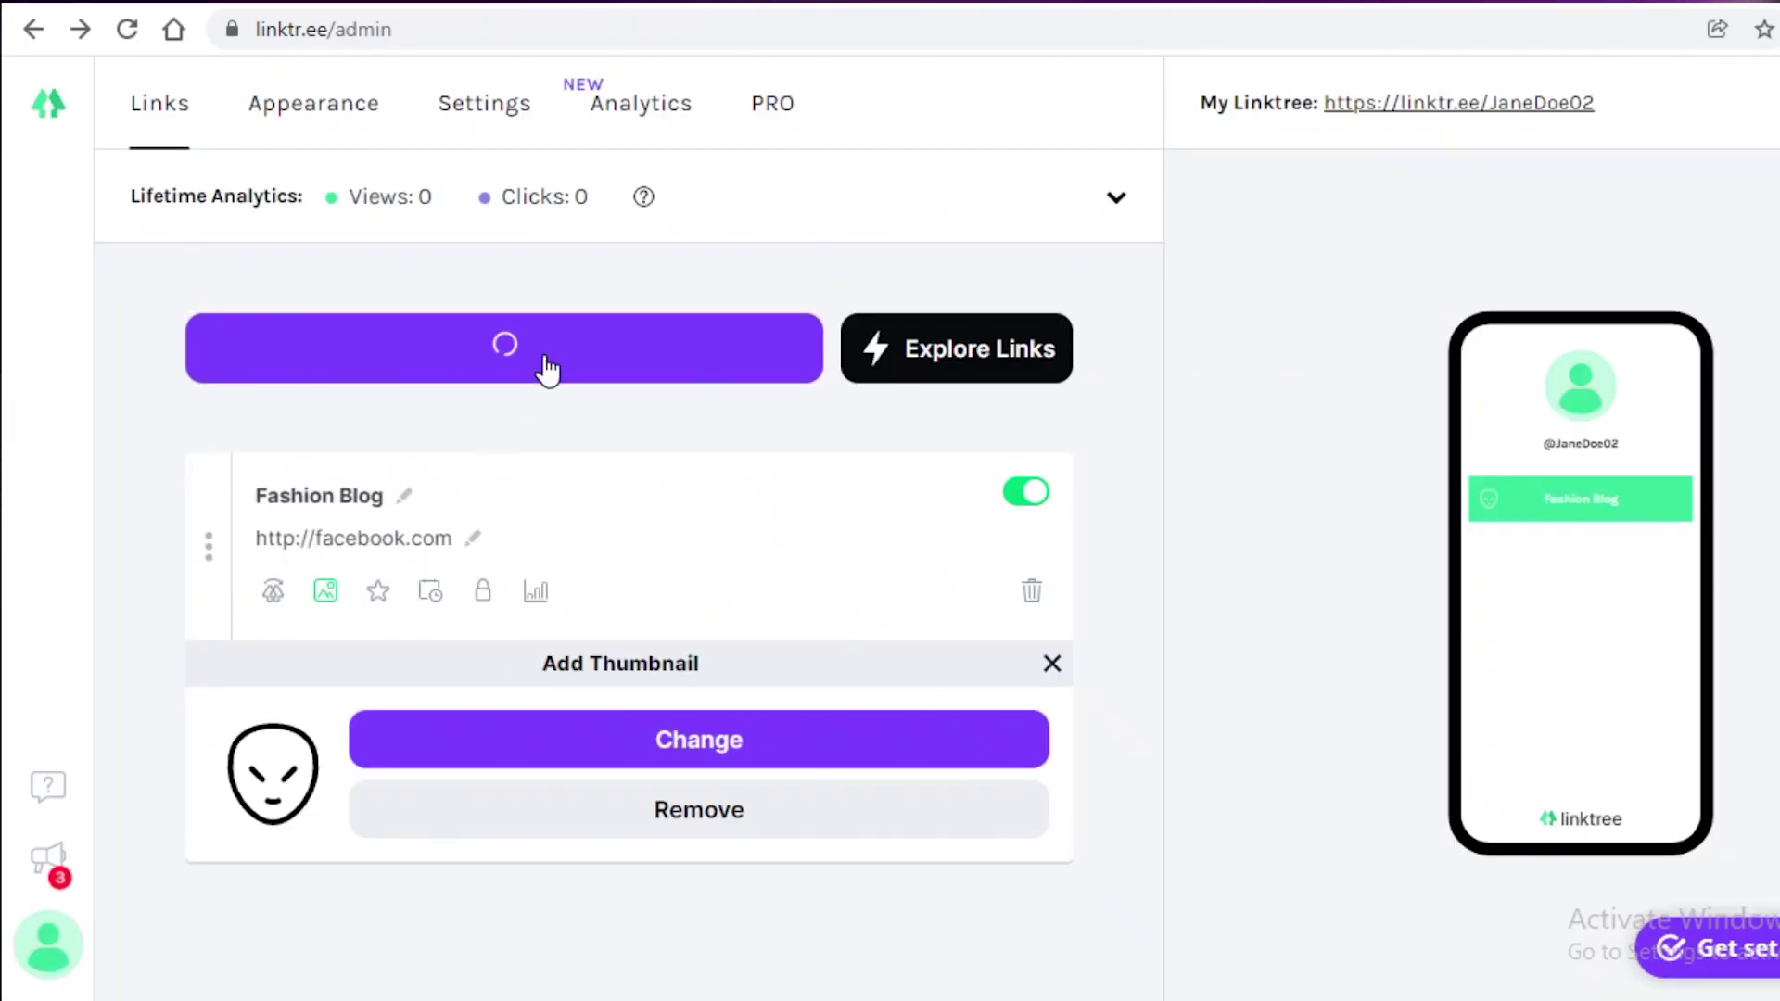
scroll(744, 508, down, 2)
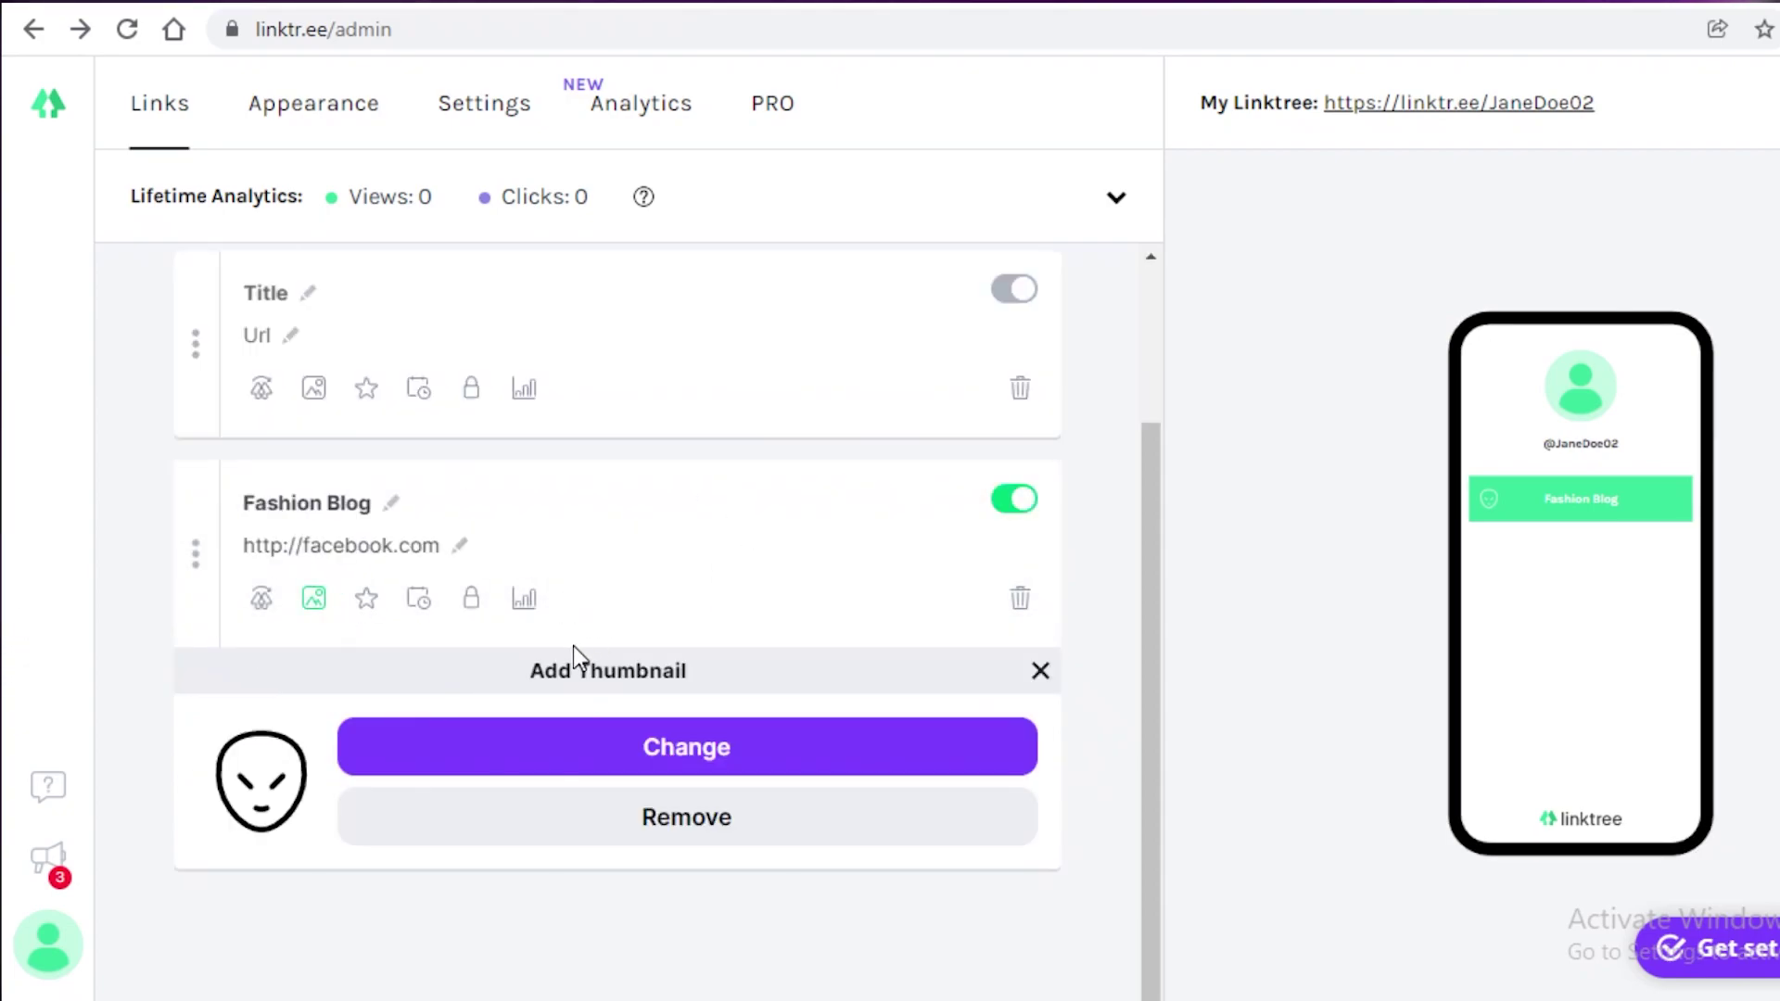
click(369, 551)
click(455, 465)
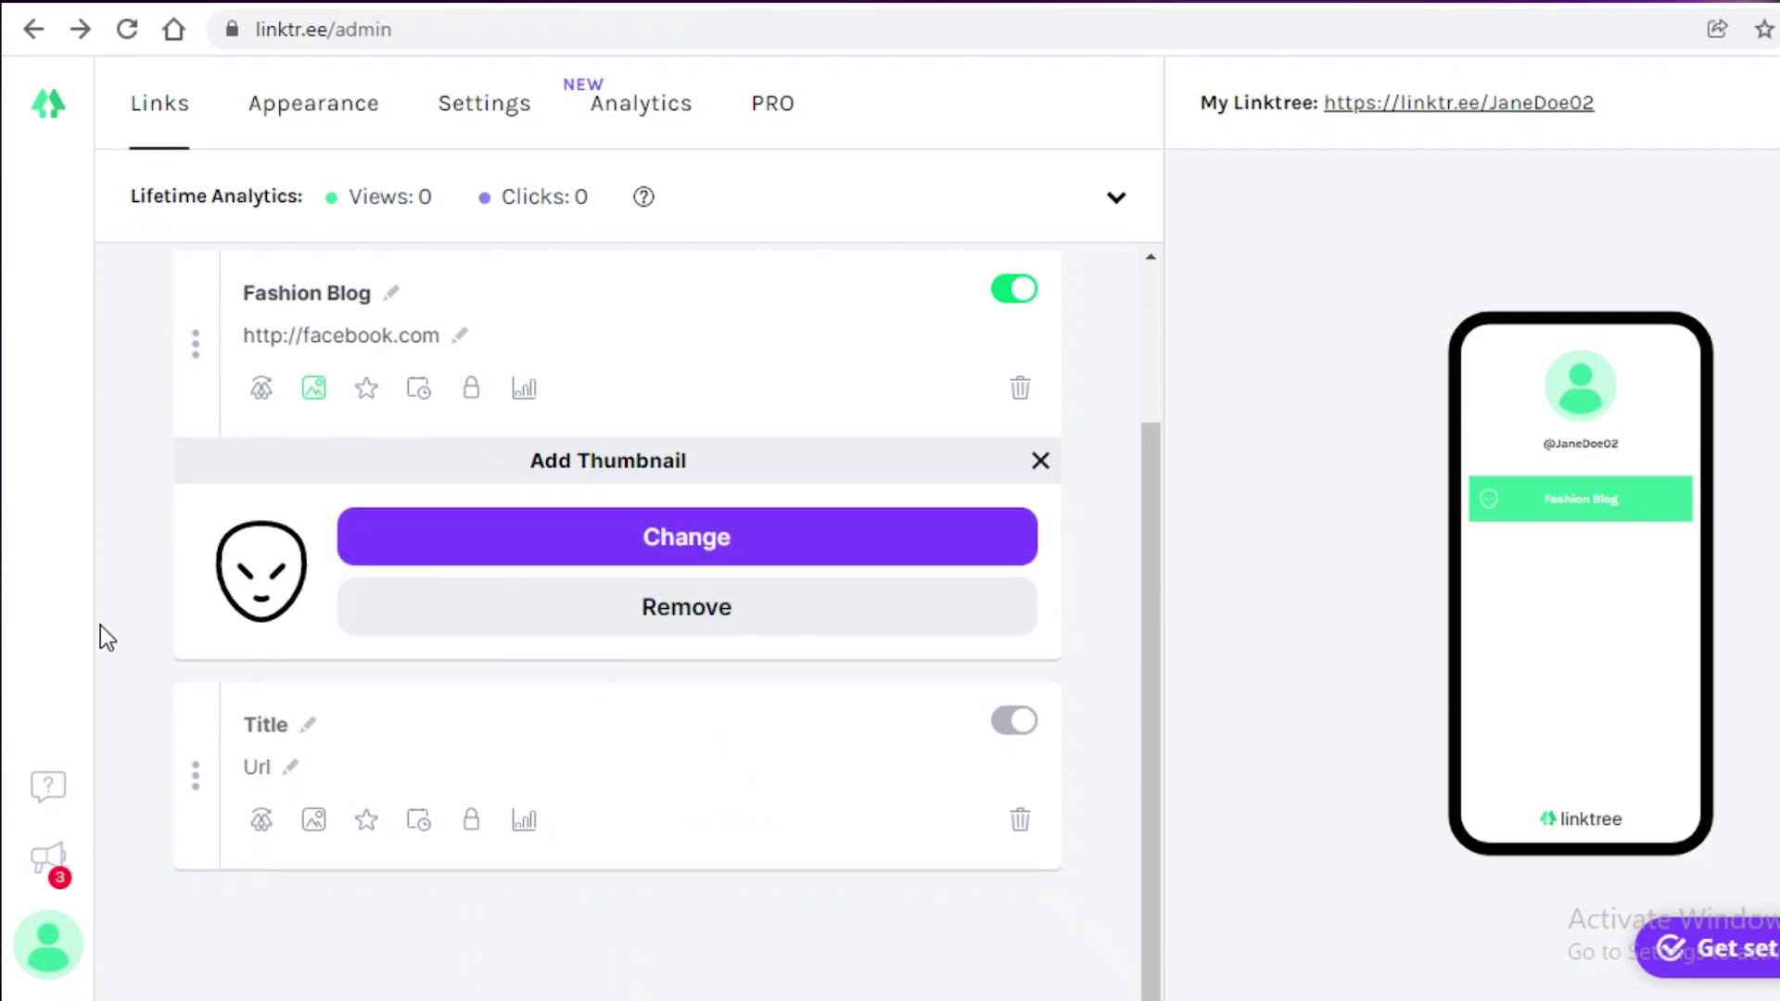
Step: Open Appearance and browse the Themes grid, including Snow, Moon, Mint and Miami
click(293, 122)
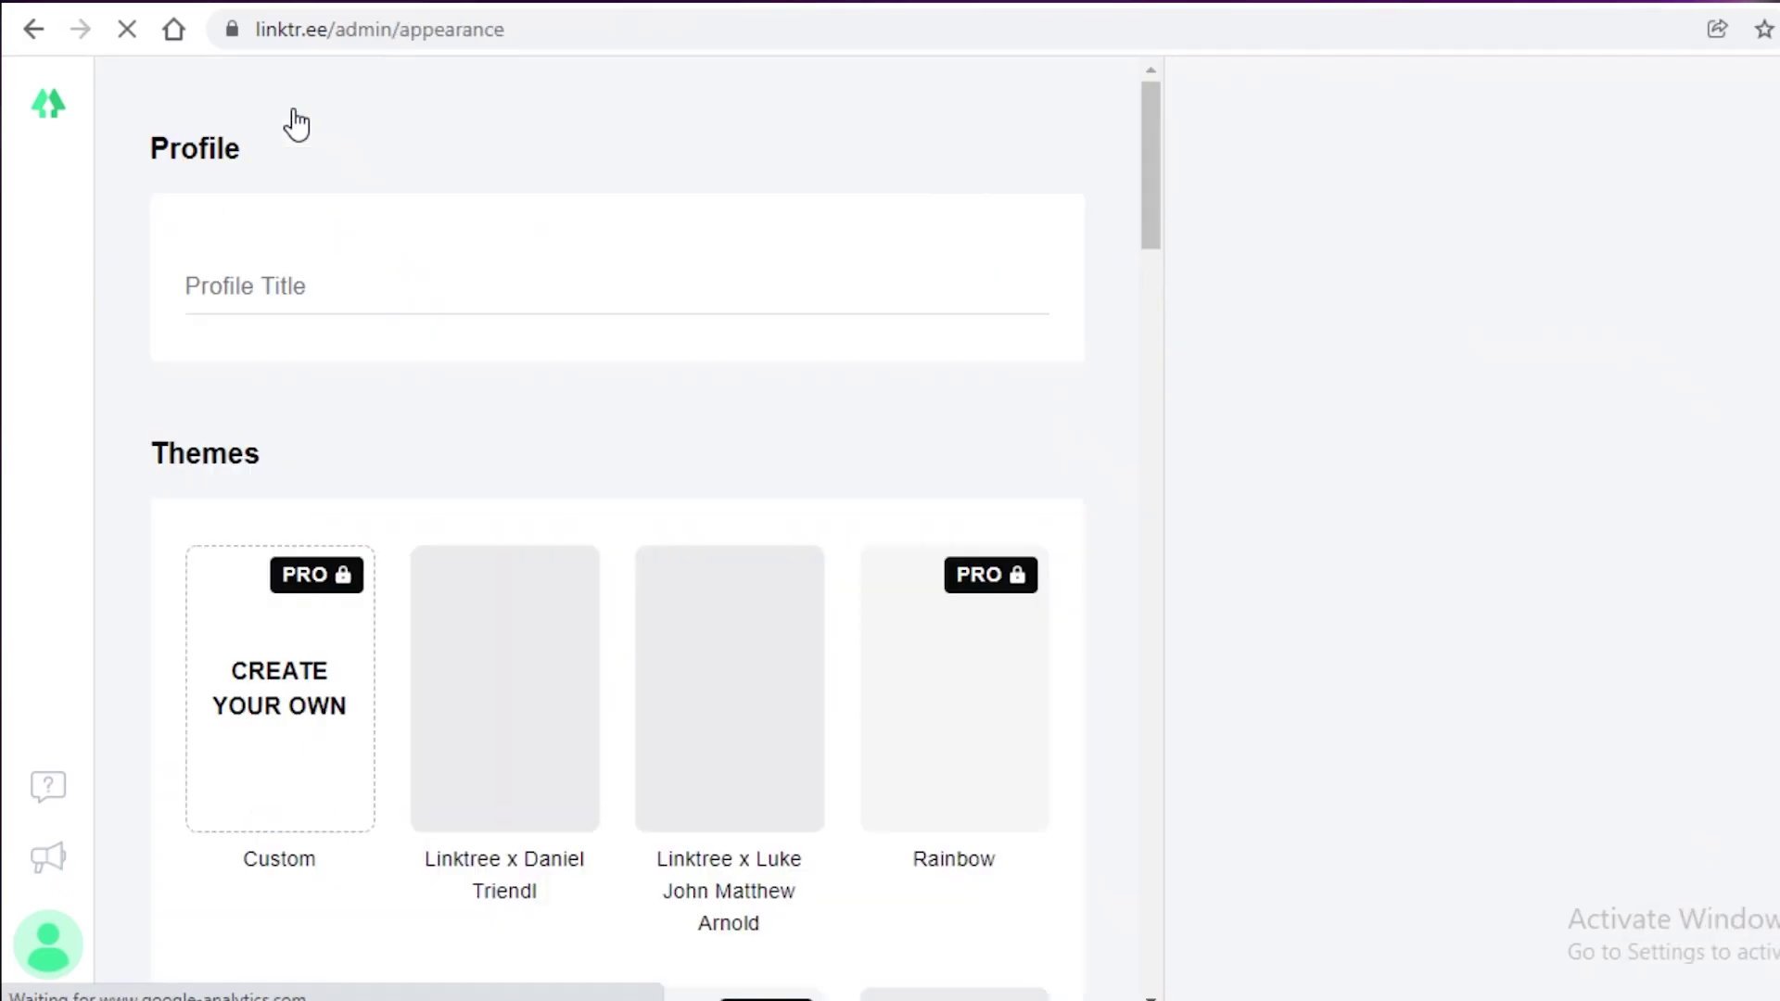
scroll(410, 421, down, 5)
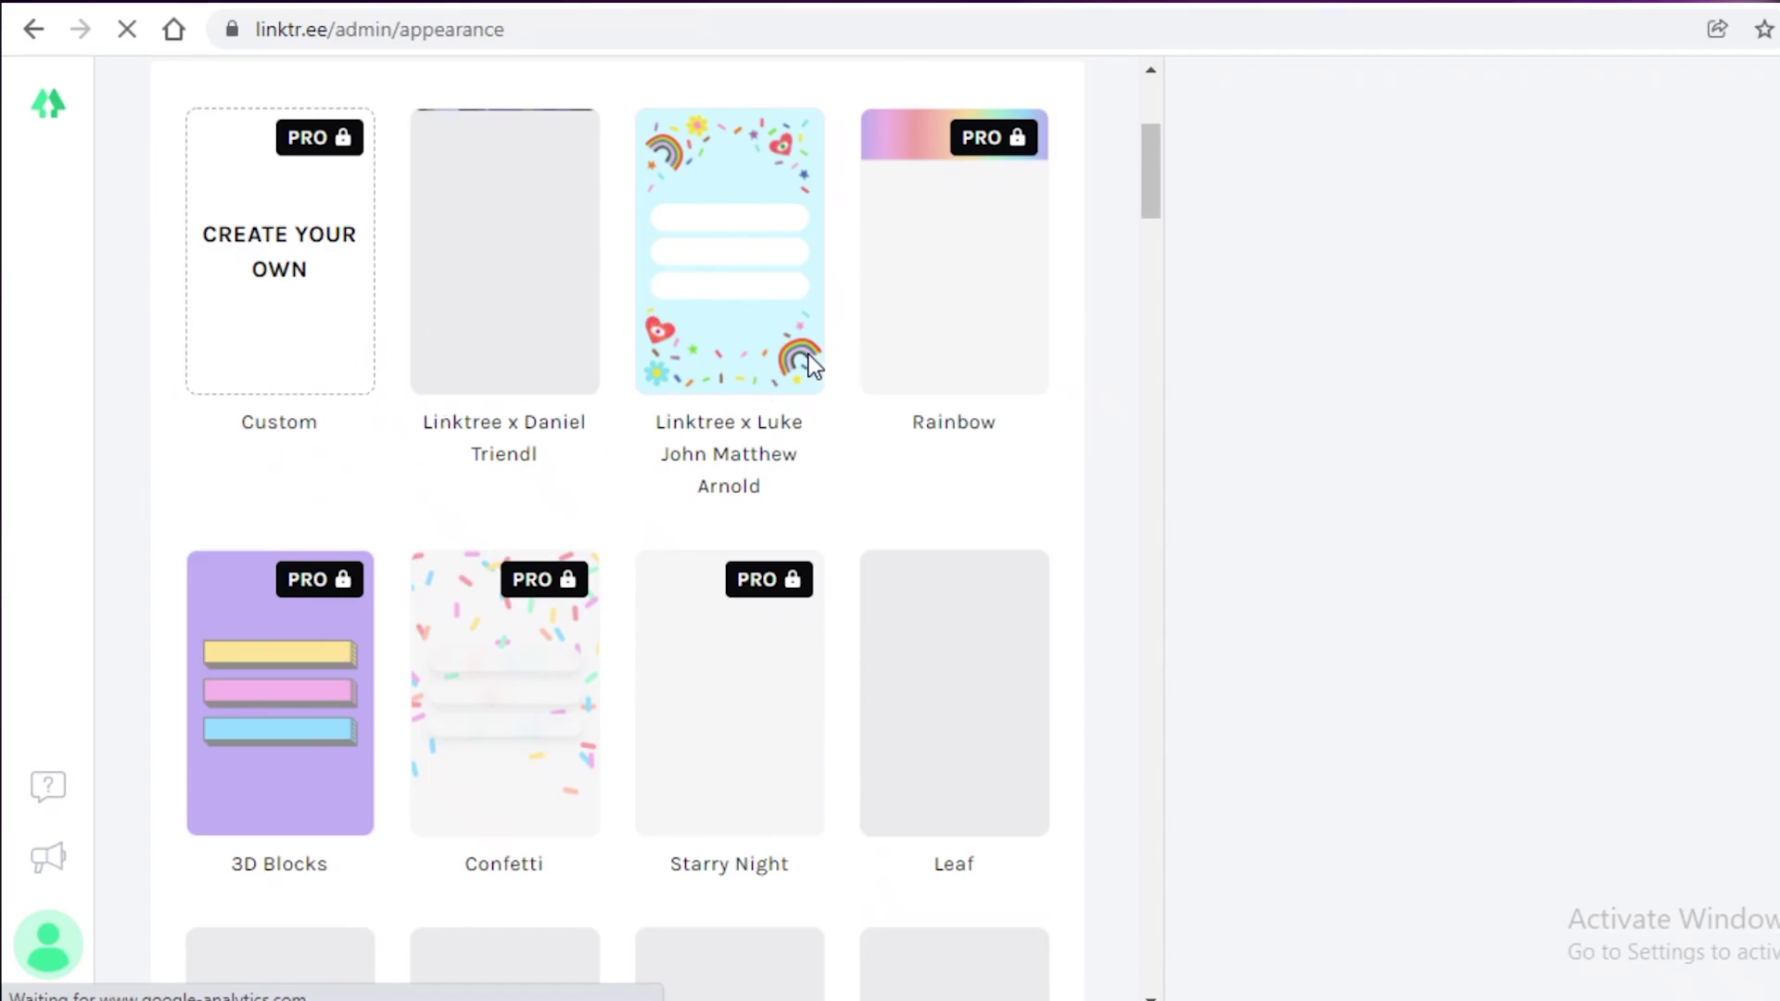
scroll(808, 355, up, 5)
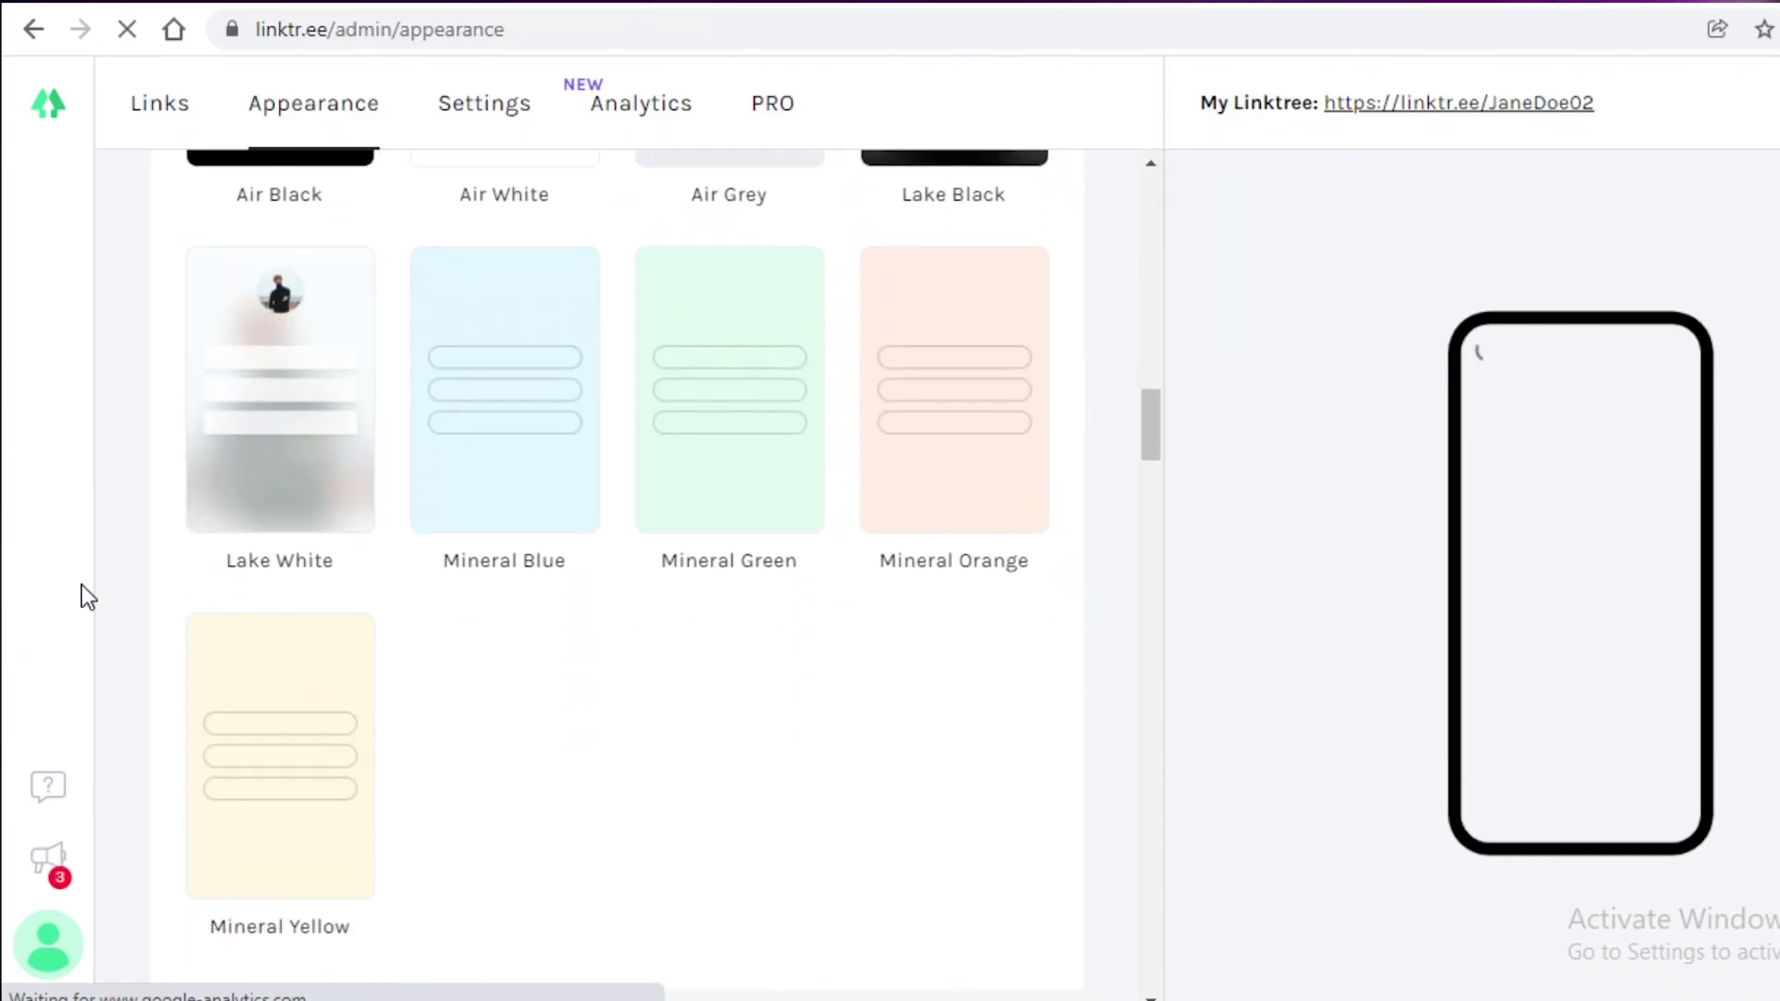
scroll(158, 397, up, 12)
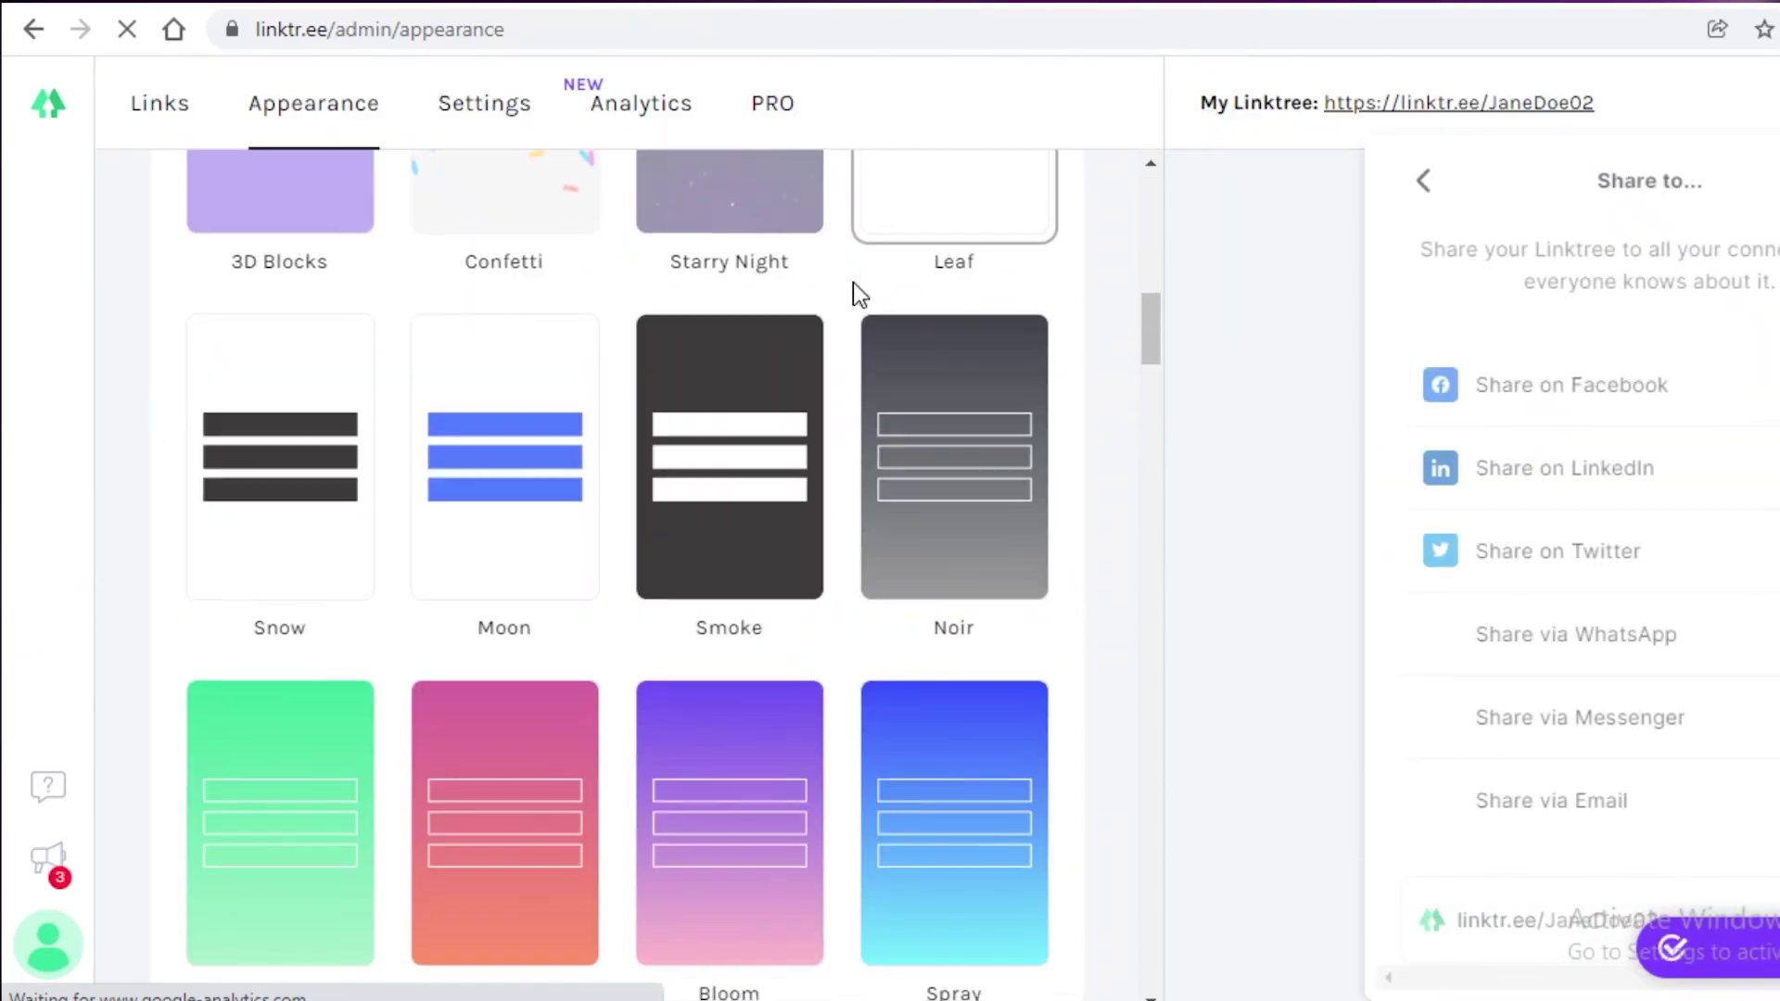
scroll(588, 628, up, 5)
scroll(310, 528, down, 20)
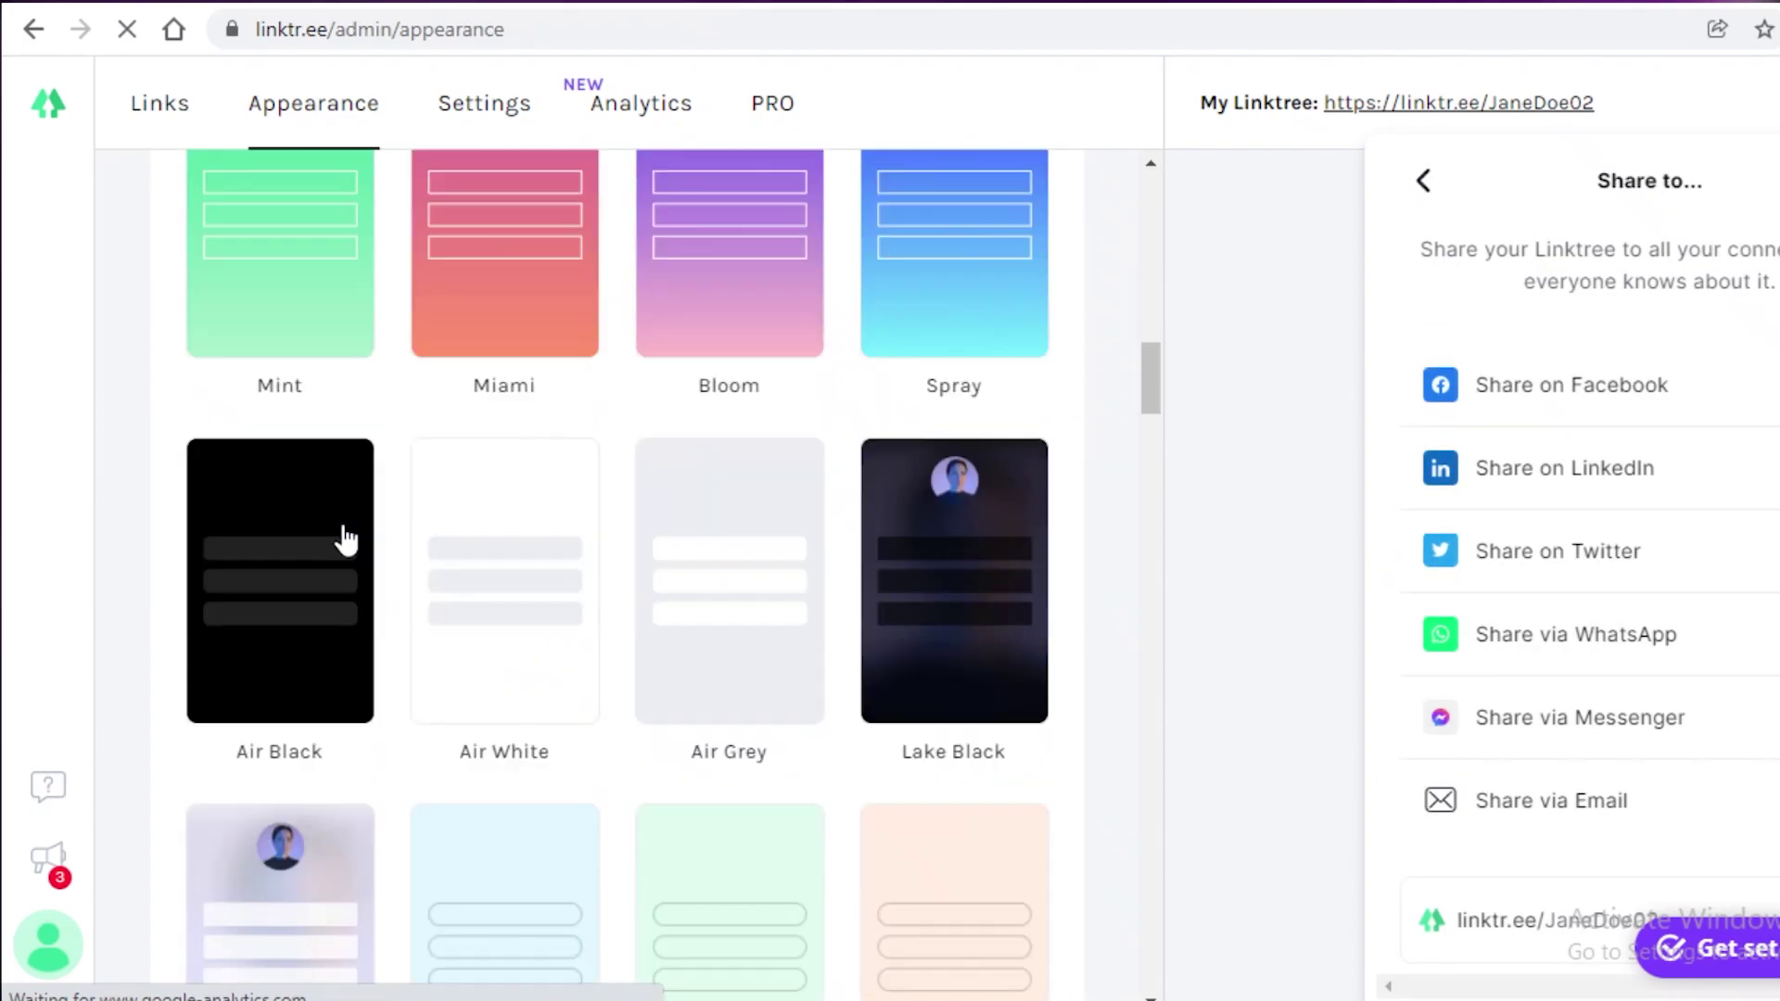
scroll(691, 458, down, 4)
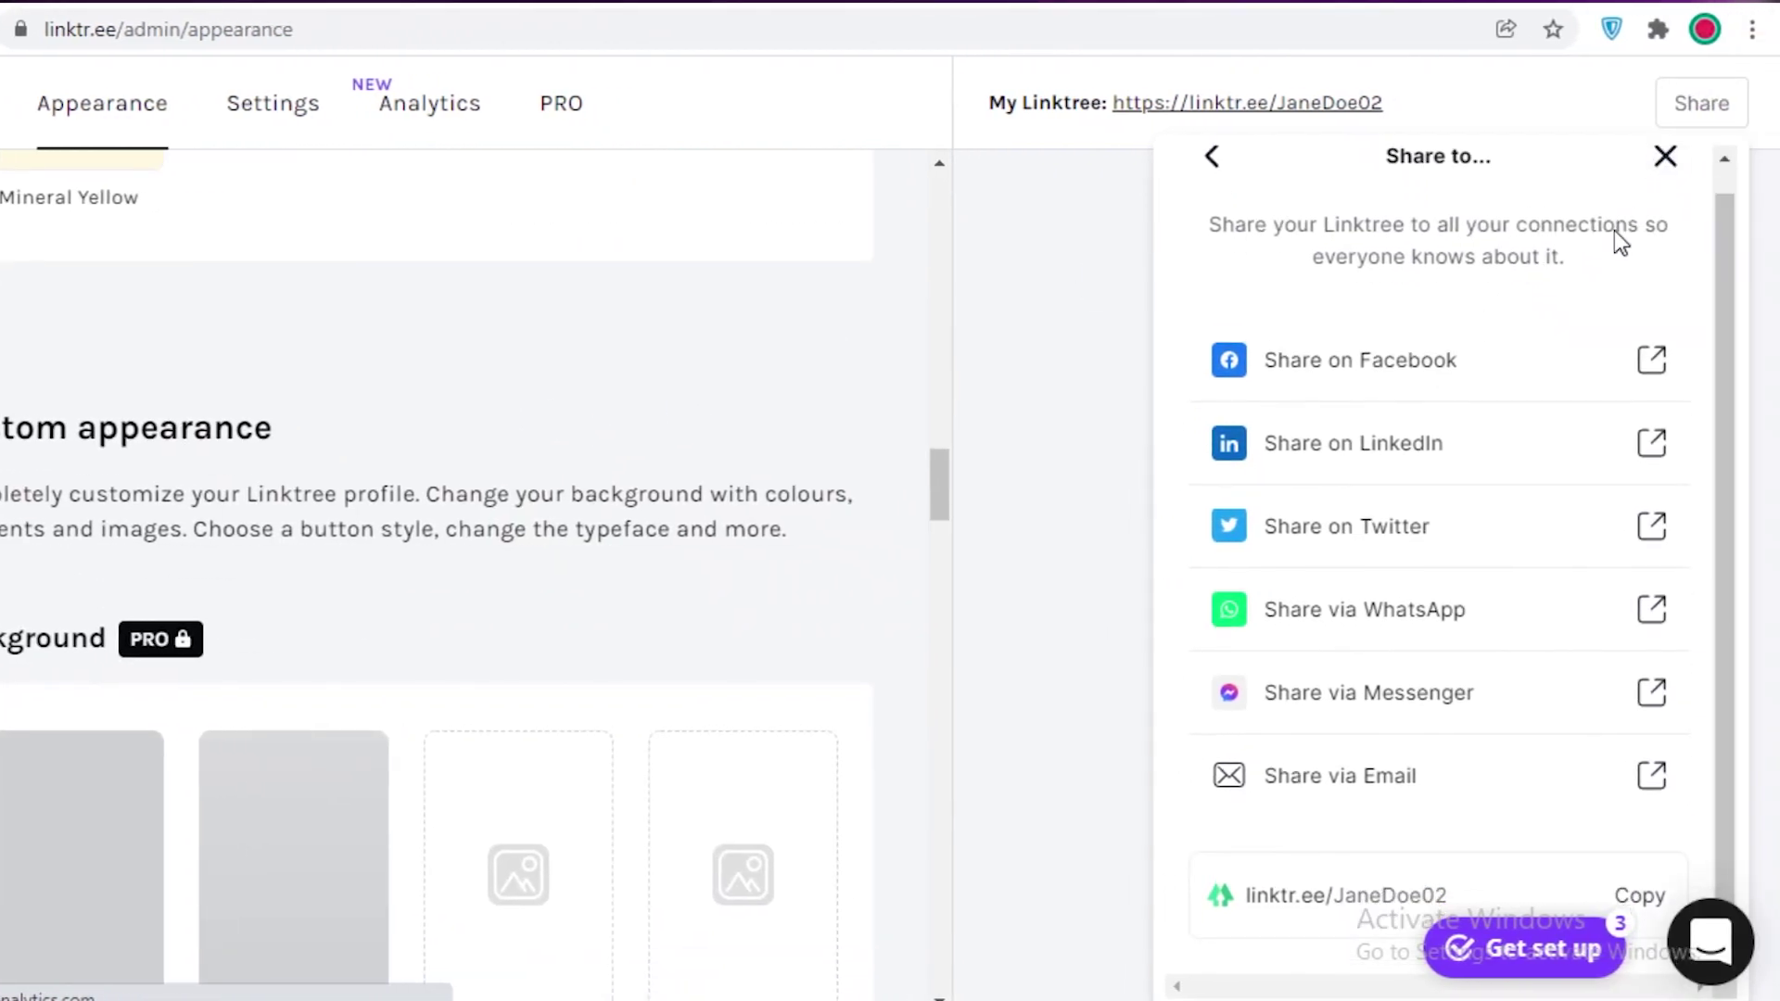
scroll(881, 791, down, 5)
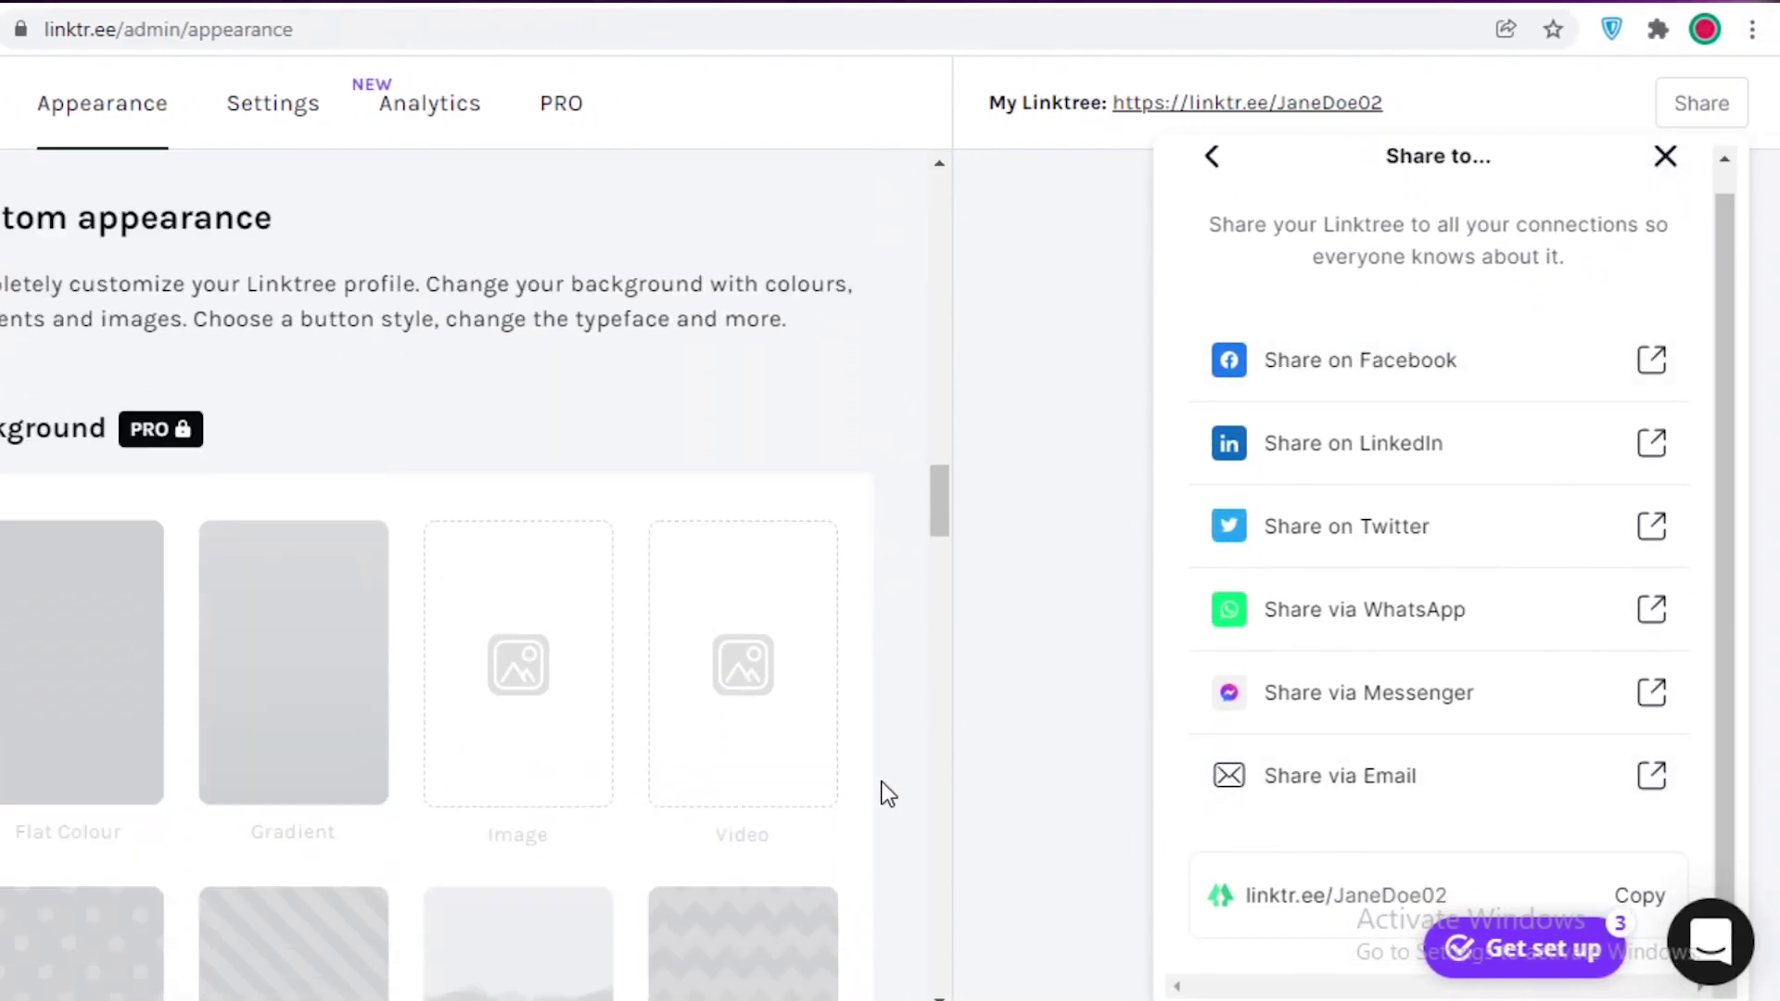
scroll(755, 706, up, 5)
scroll(1221, 243, up, 1)
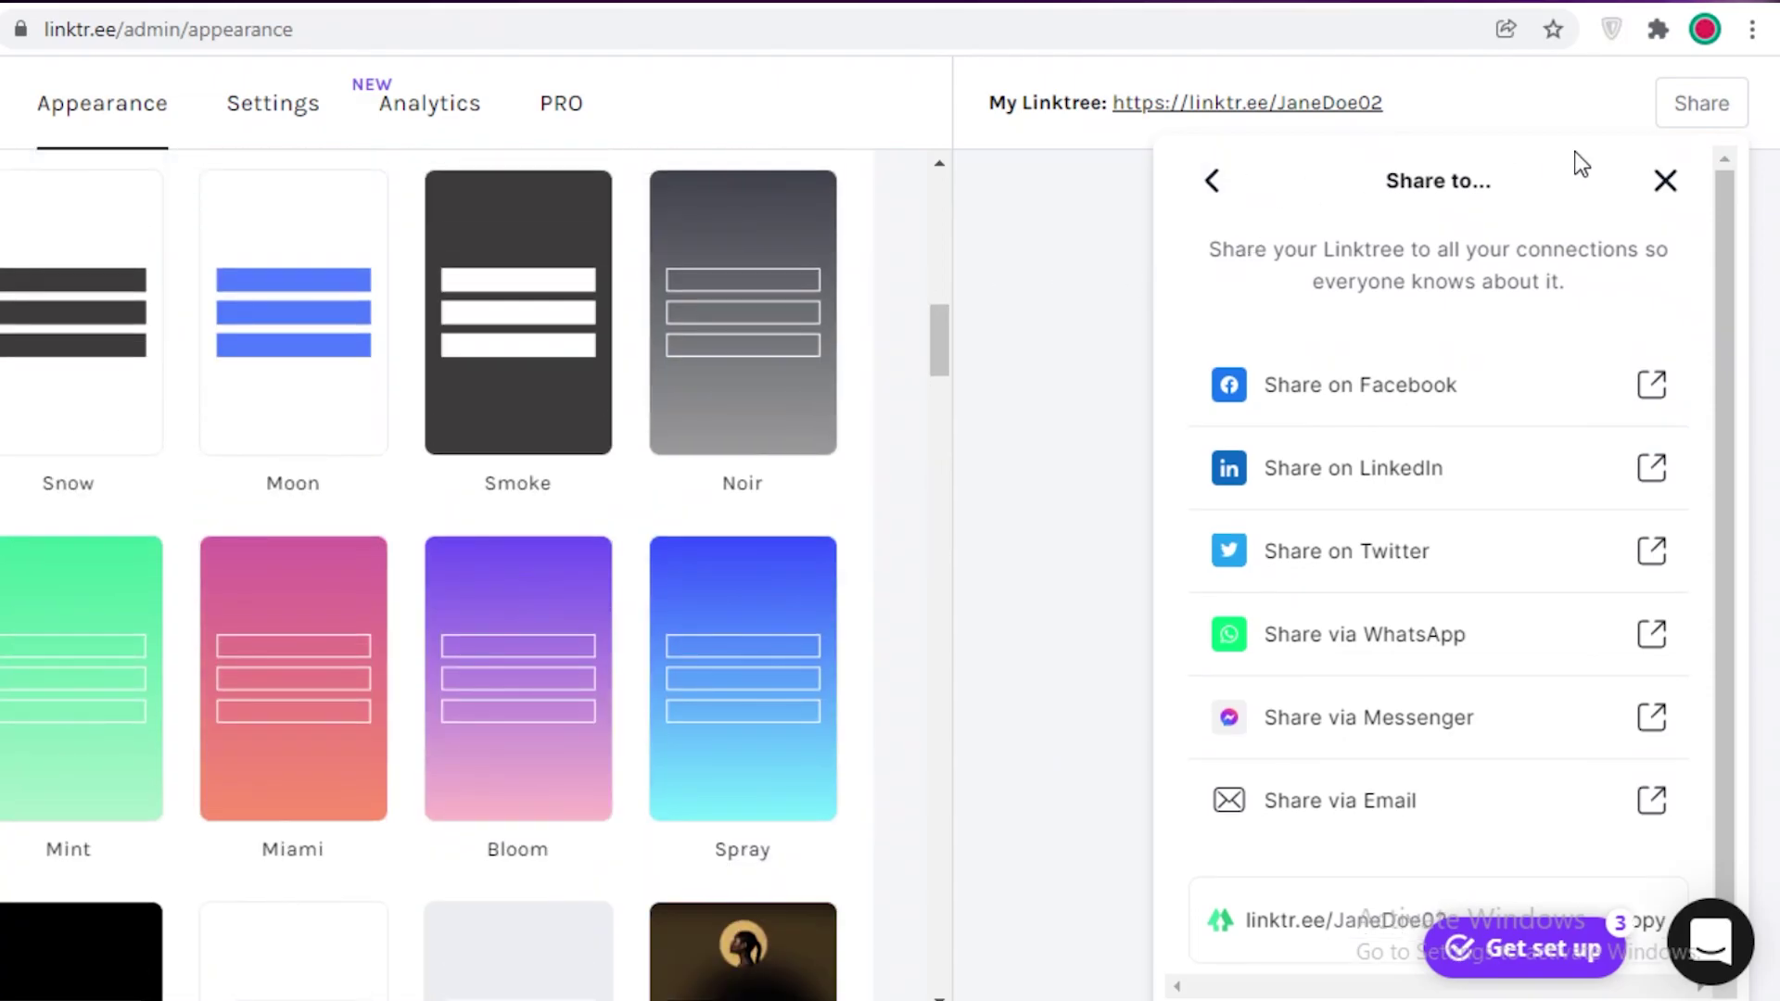
Step: Close the Share panel and select the Linktree x Daniel Triendl floral theme
click(1664, 180)
scroll(218, 798, up, 6)
scroll(424, 797, up, 3)
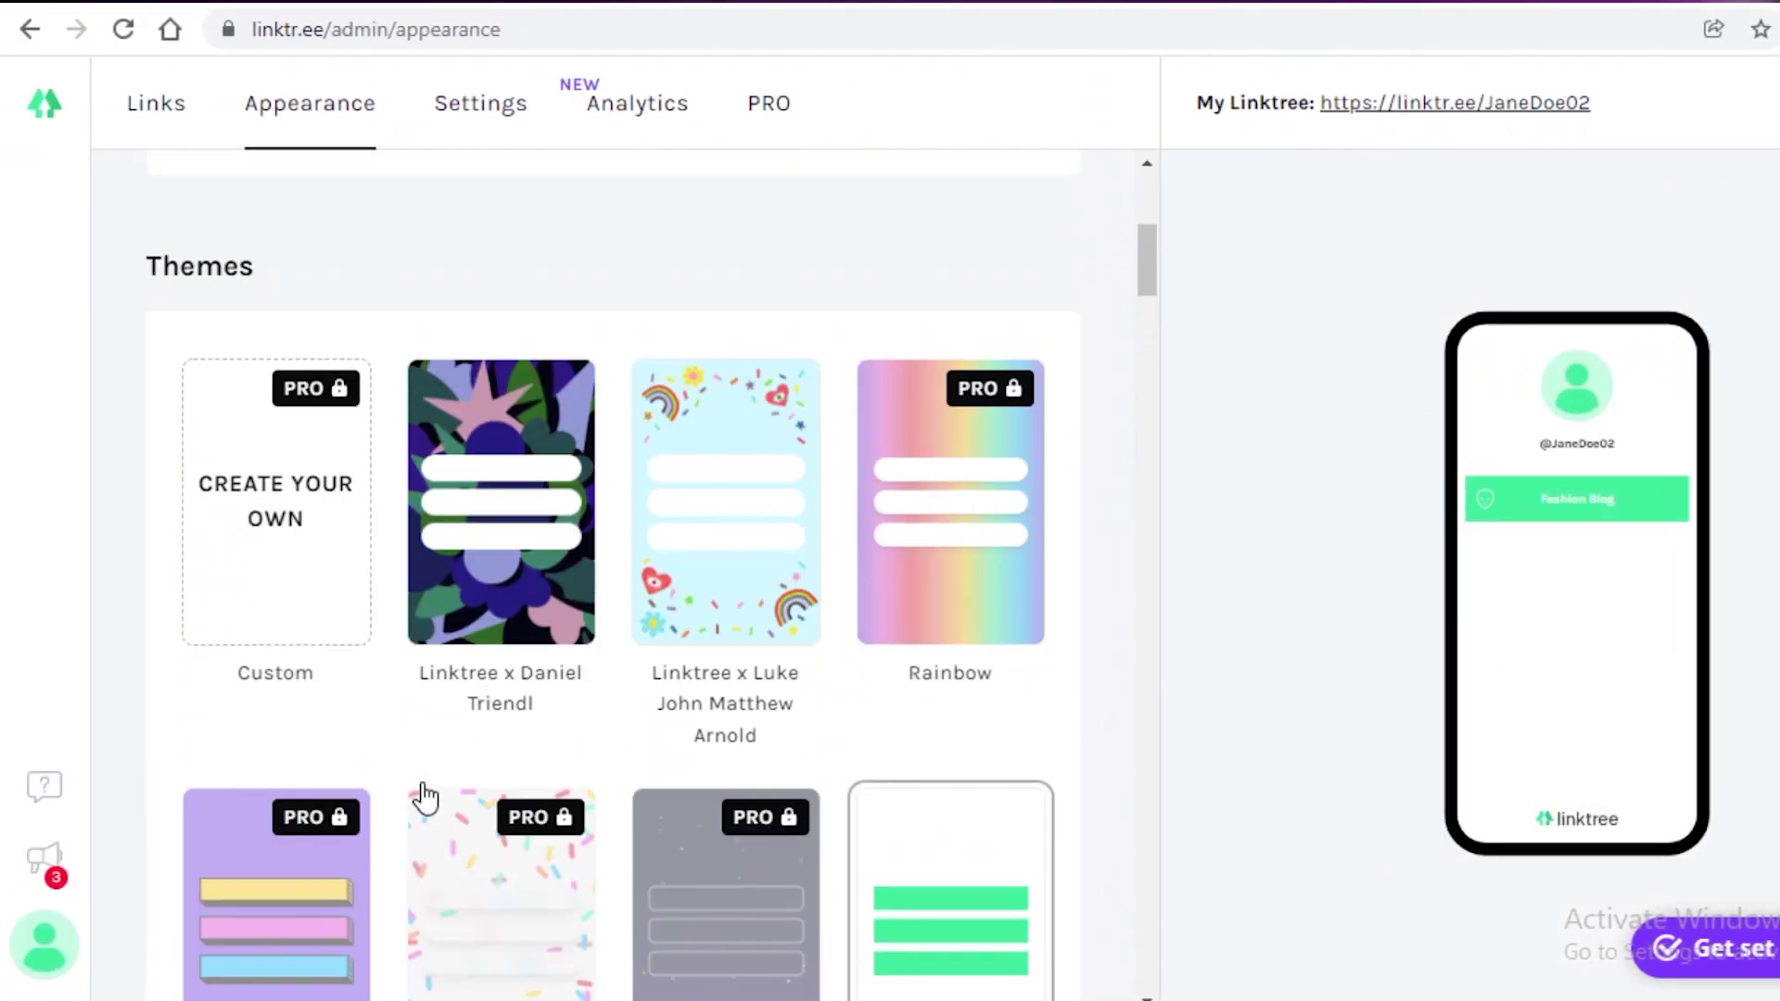
click(534, 550)
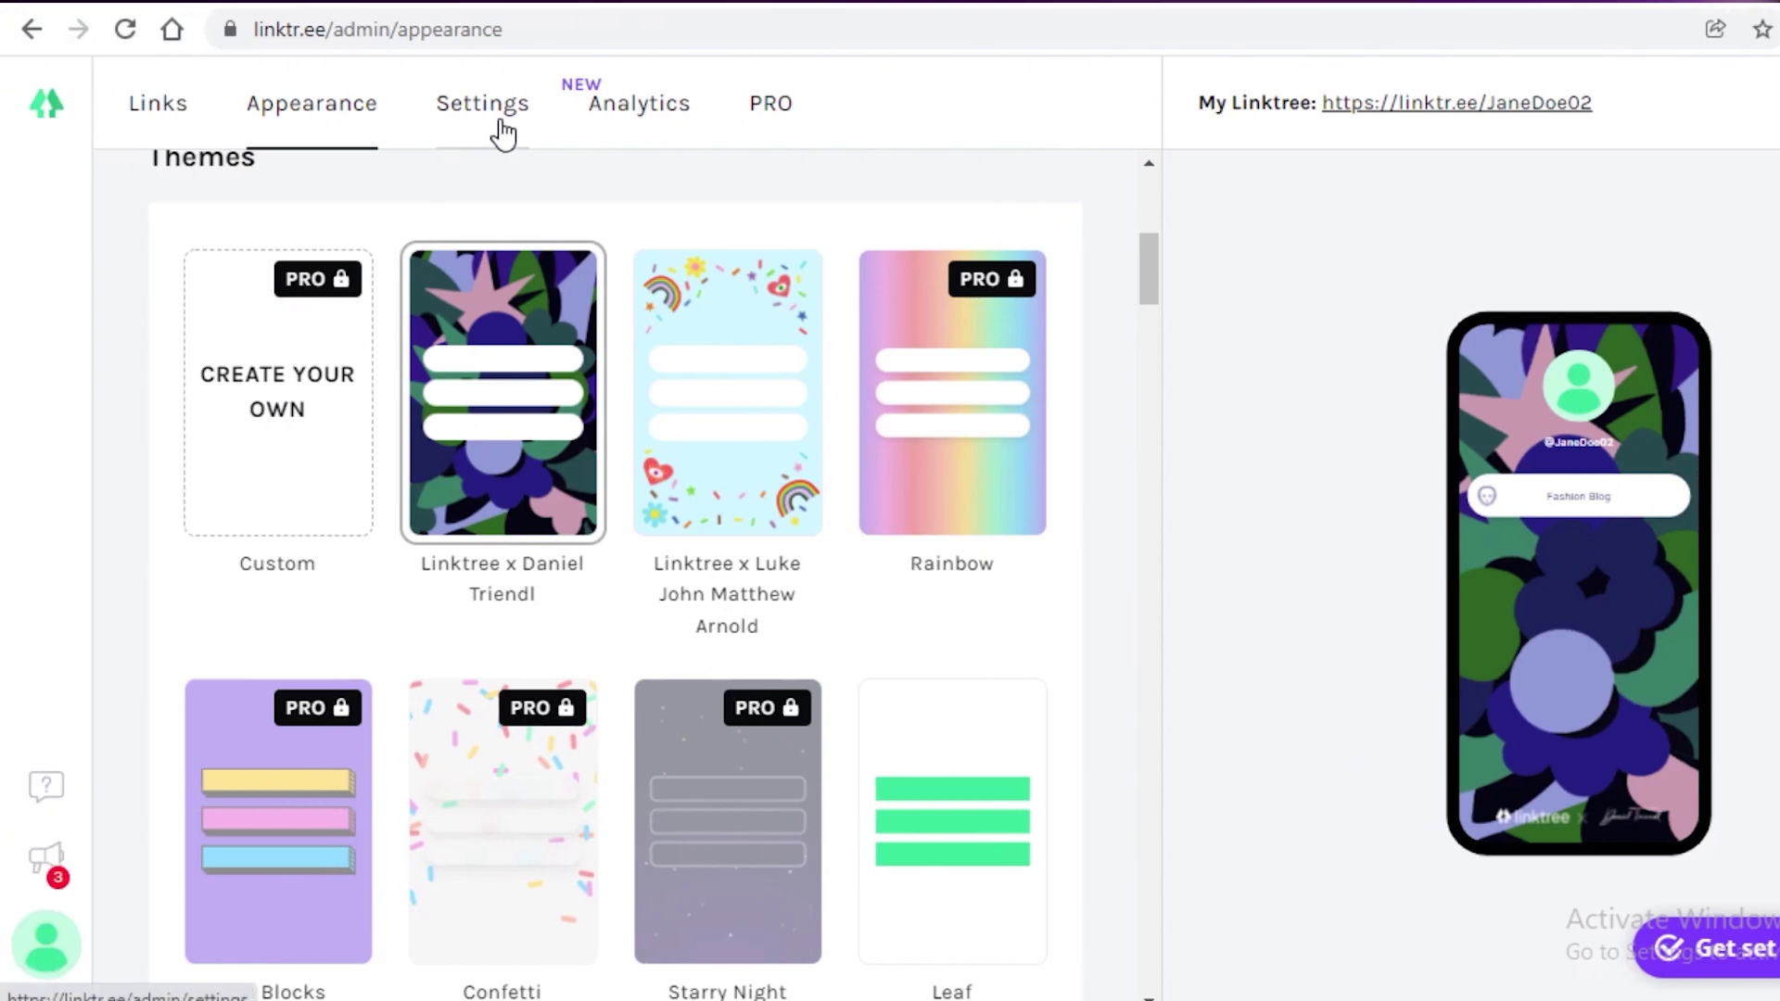
click(288, 130)
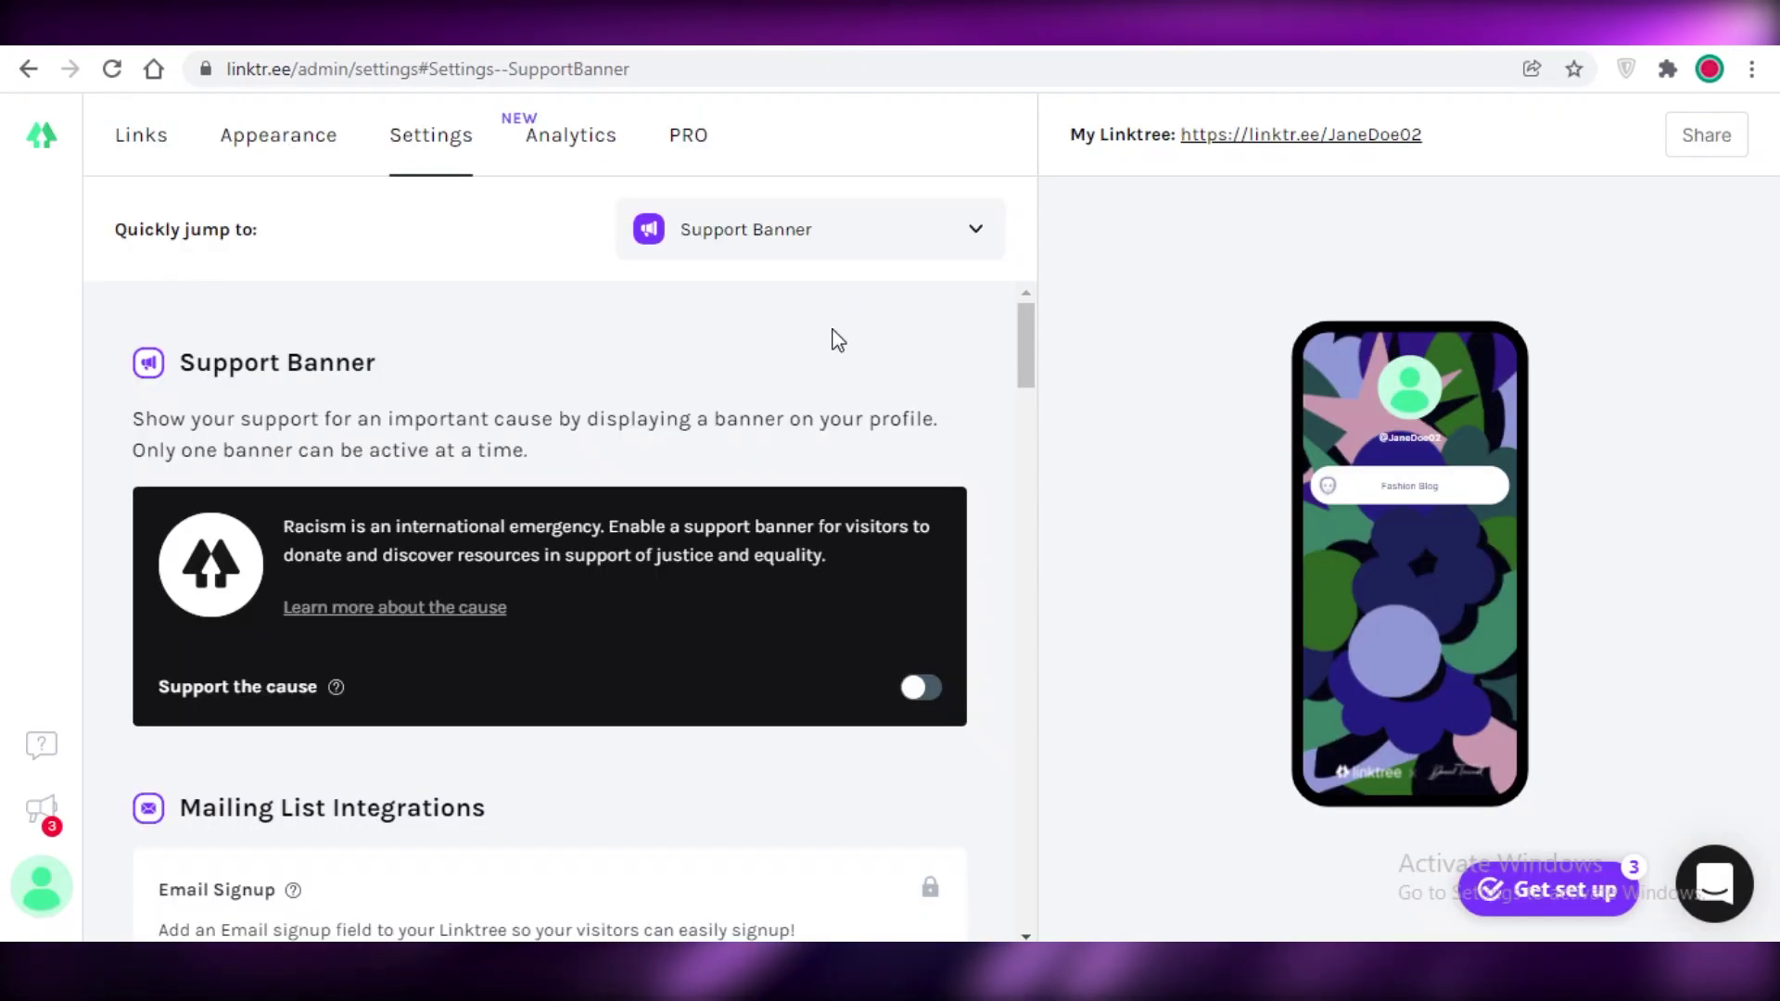
scroll(816, 357, down, 3)
scroll(635, 377, down, 1)
scroll(631, 388, up, 3)
scroll(631, 388, down, 8)
scroll(711, 399, up, 6)
scroll(349, 529, down, 1)
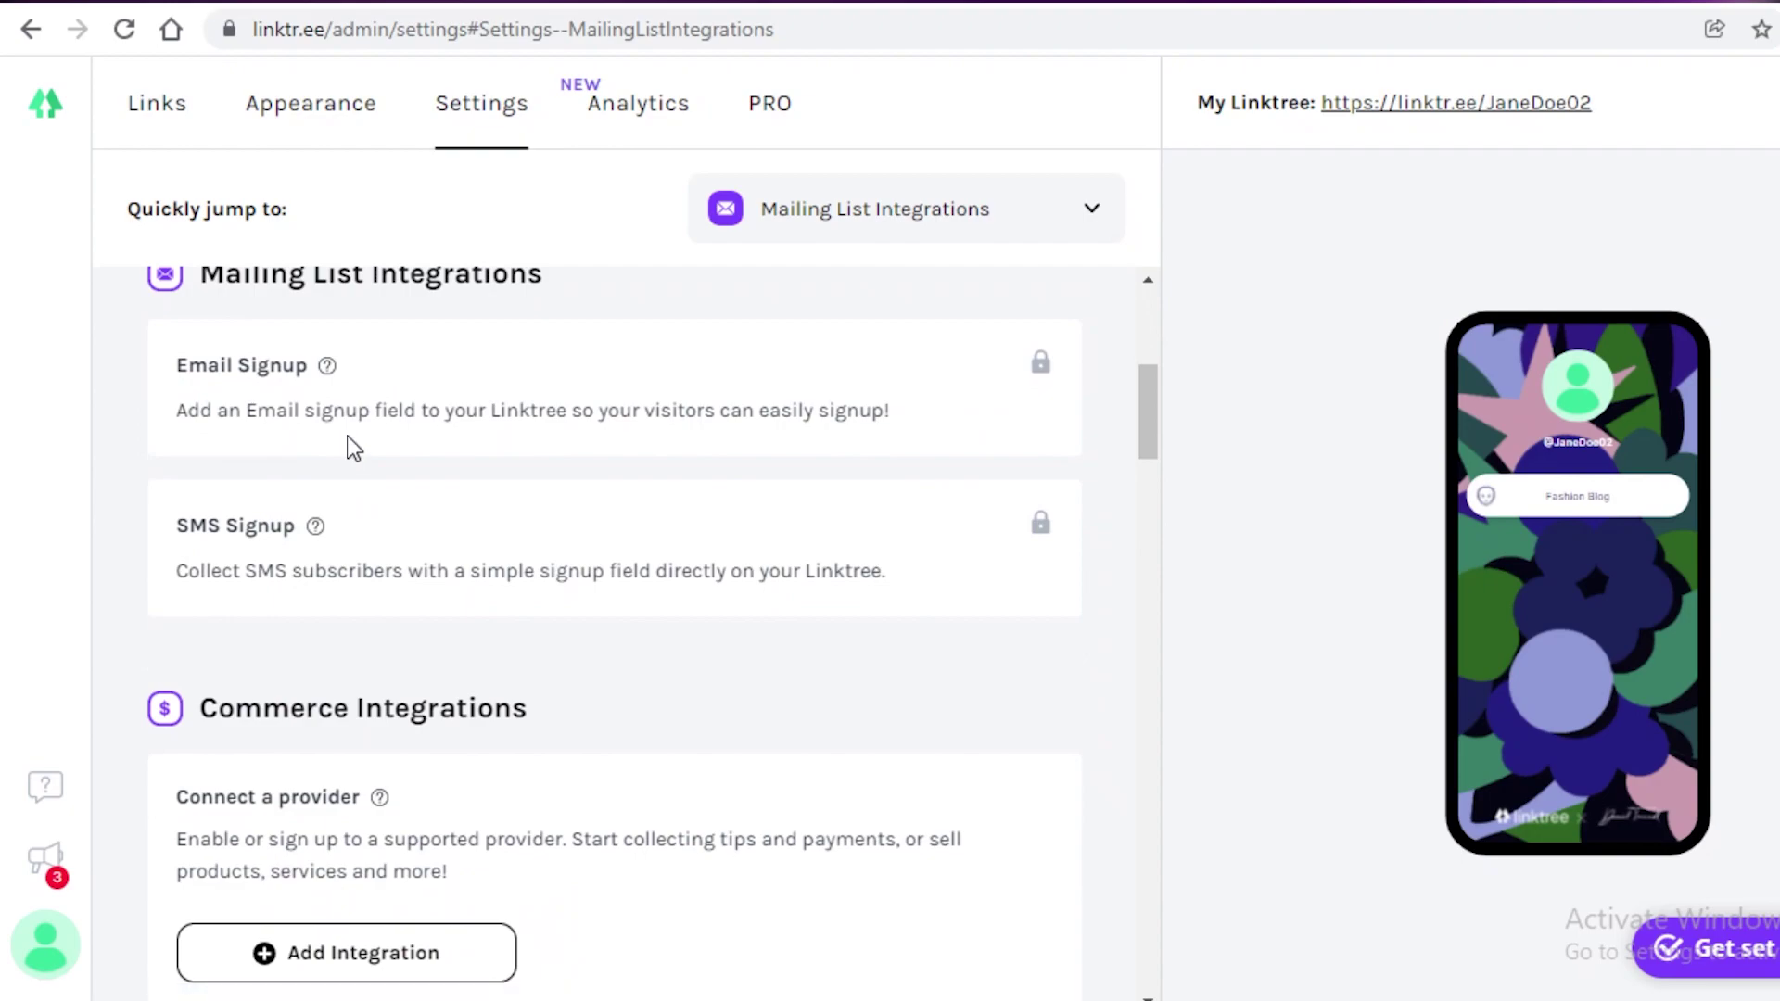
scroll(350, 446, up, 2)
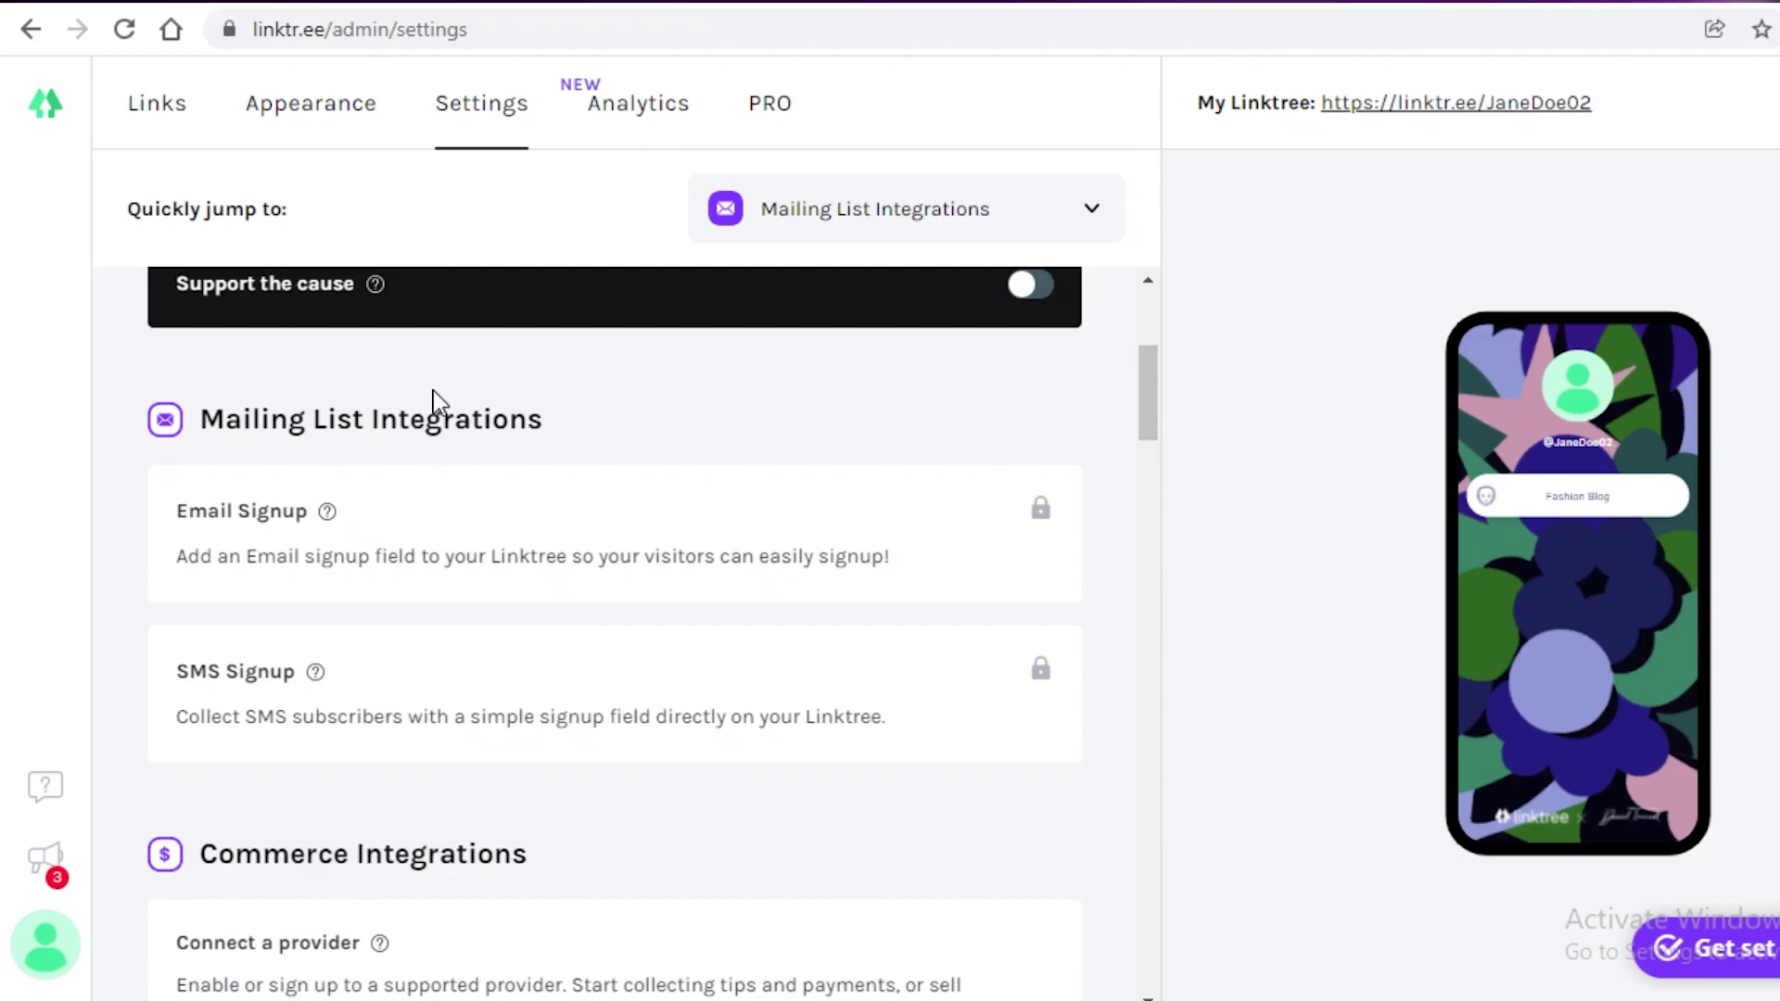
scroll(434, 408, down, 8)
scroll(439, 428, up, 5)
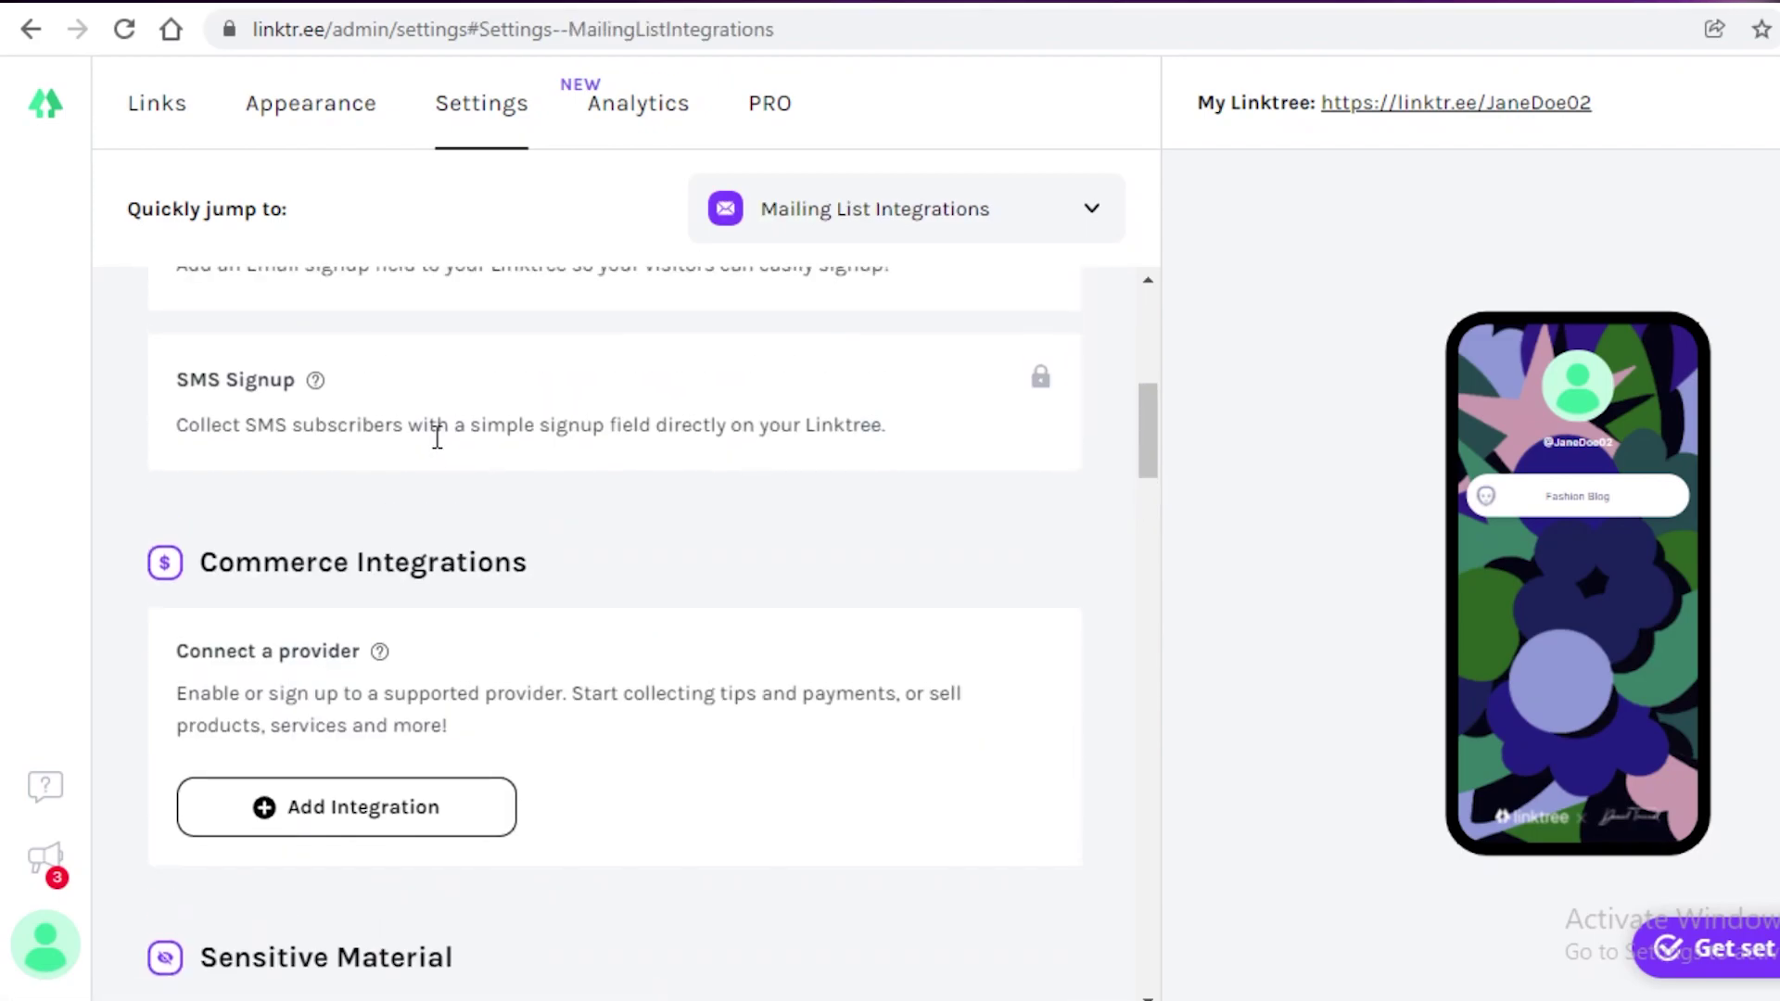
scroll(435, 445, down, 4)
scroll(430, 460, up, 2)
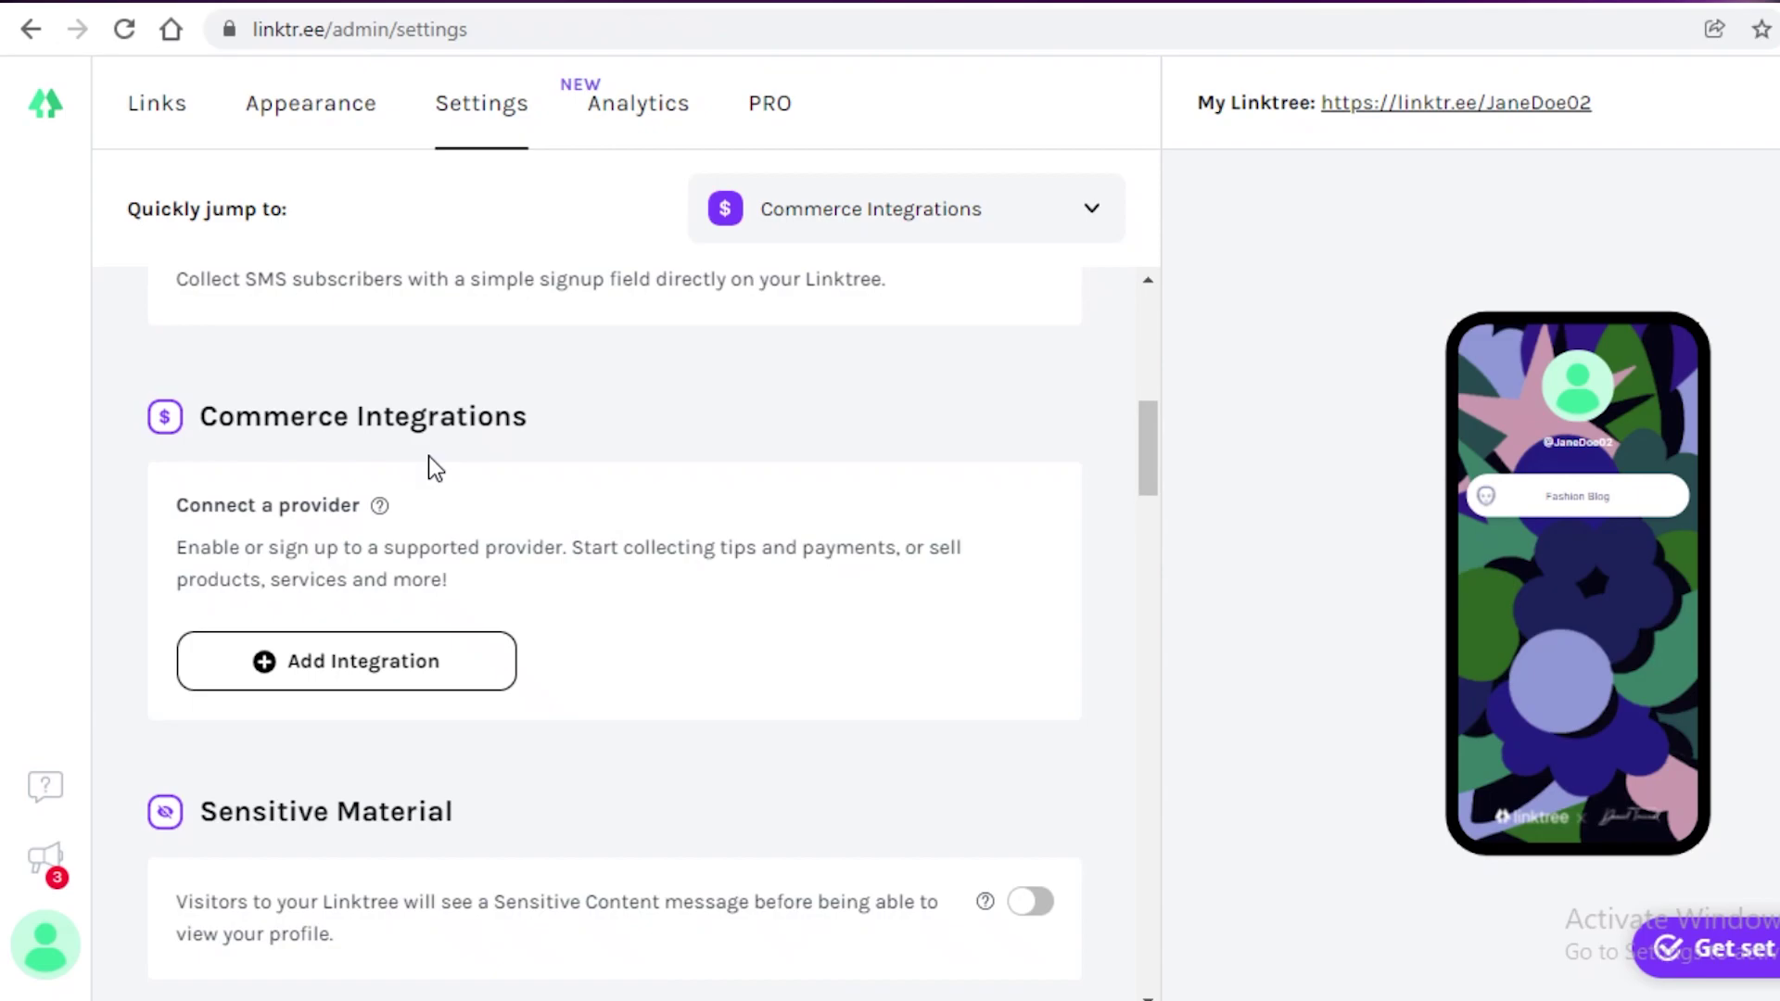
scroll(488, 558, down, 8)
scroll(489, 559, down, 5)
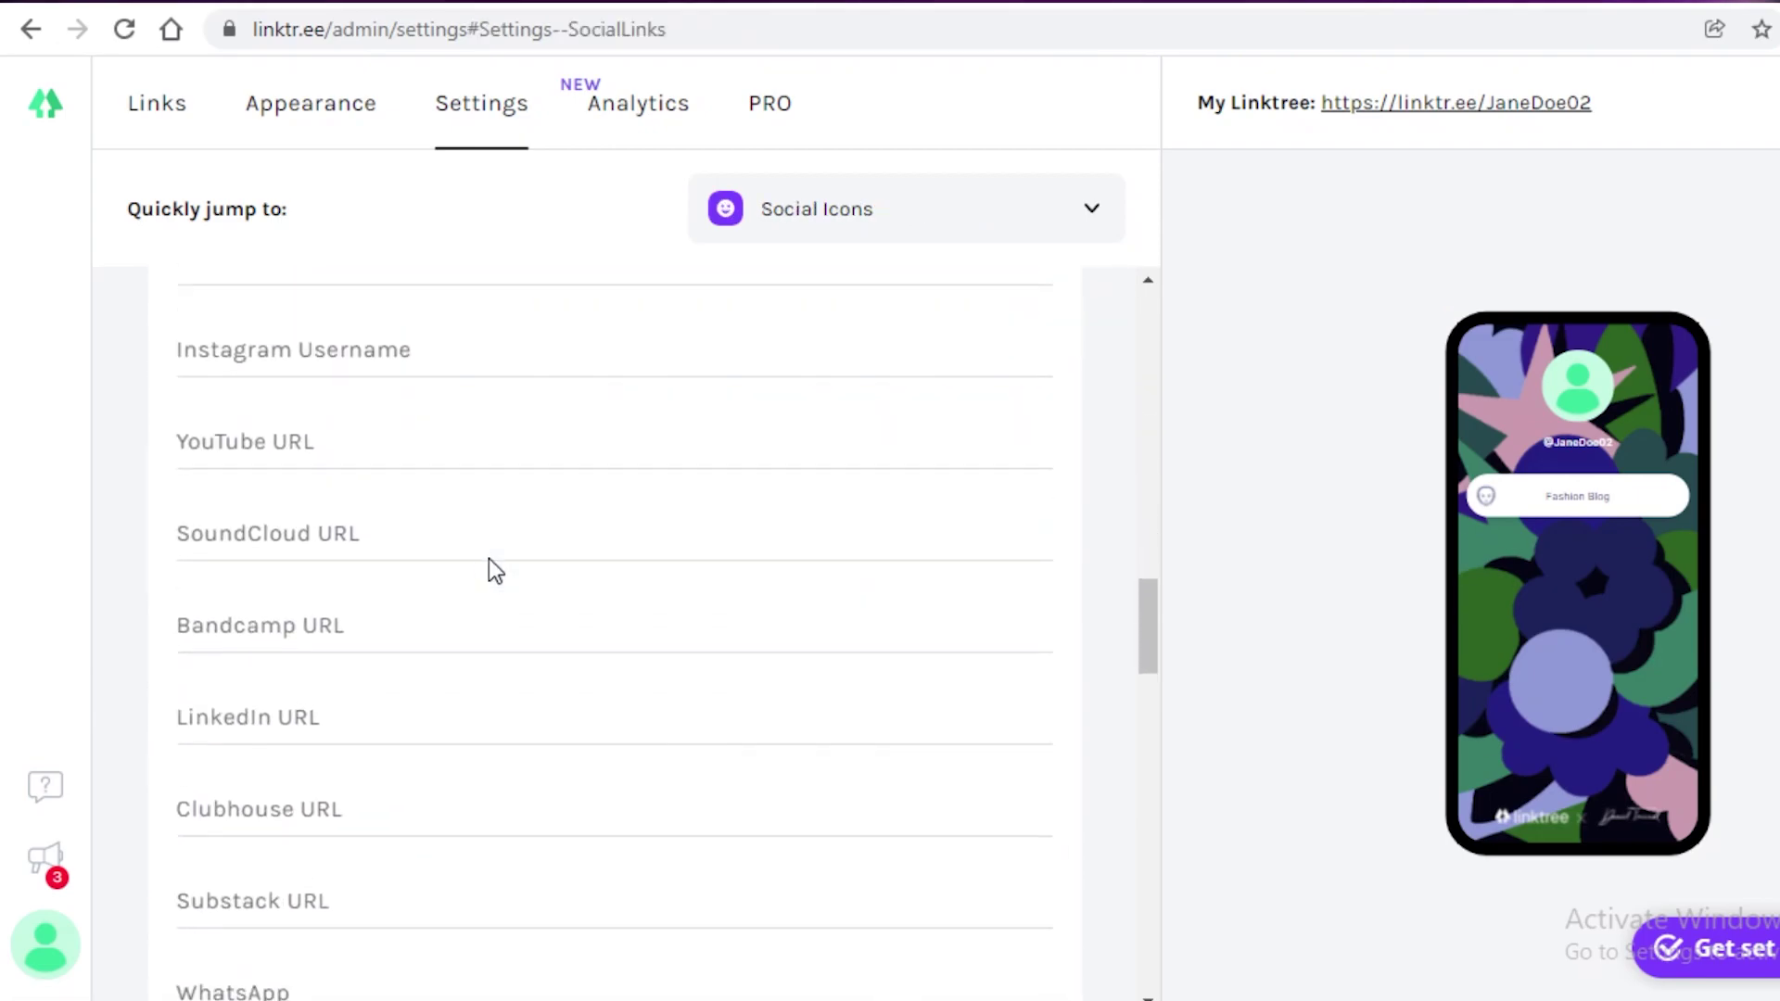
scroll(488, 559, up, 12)
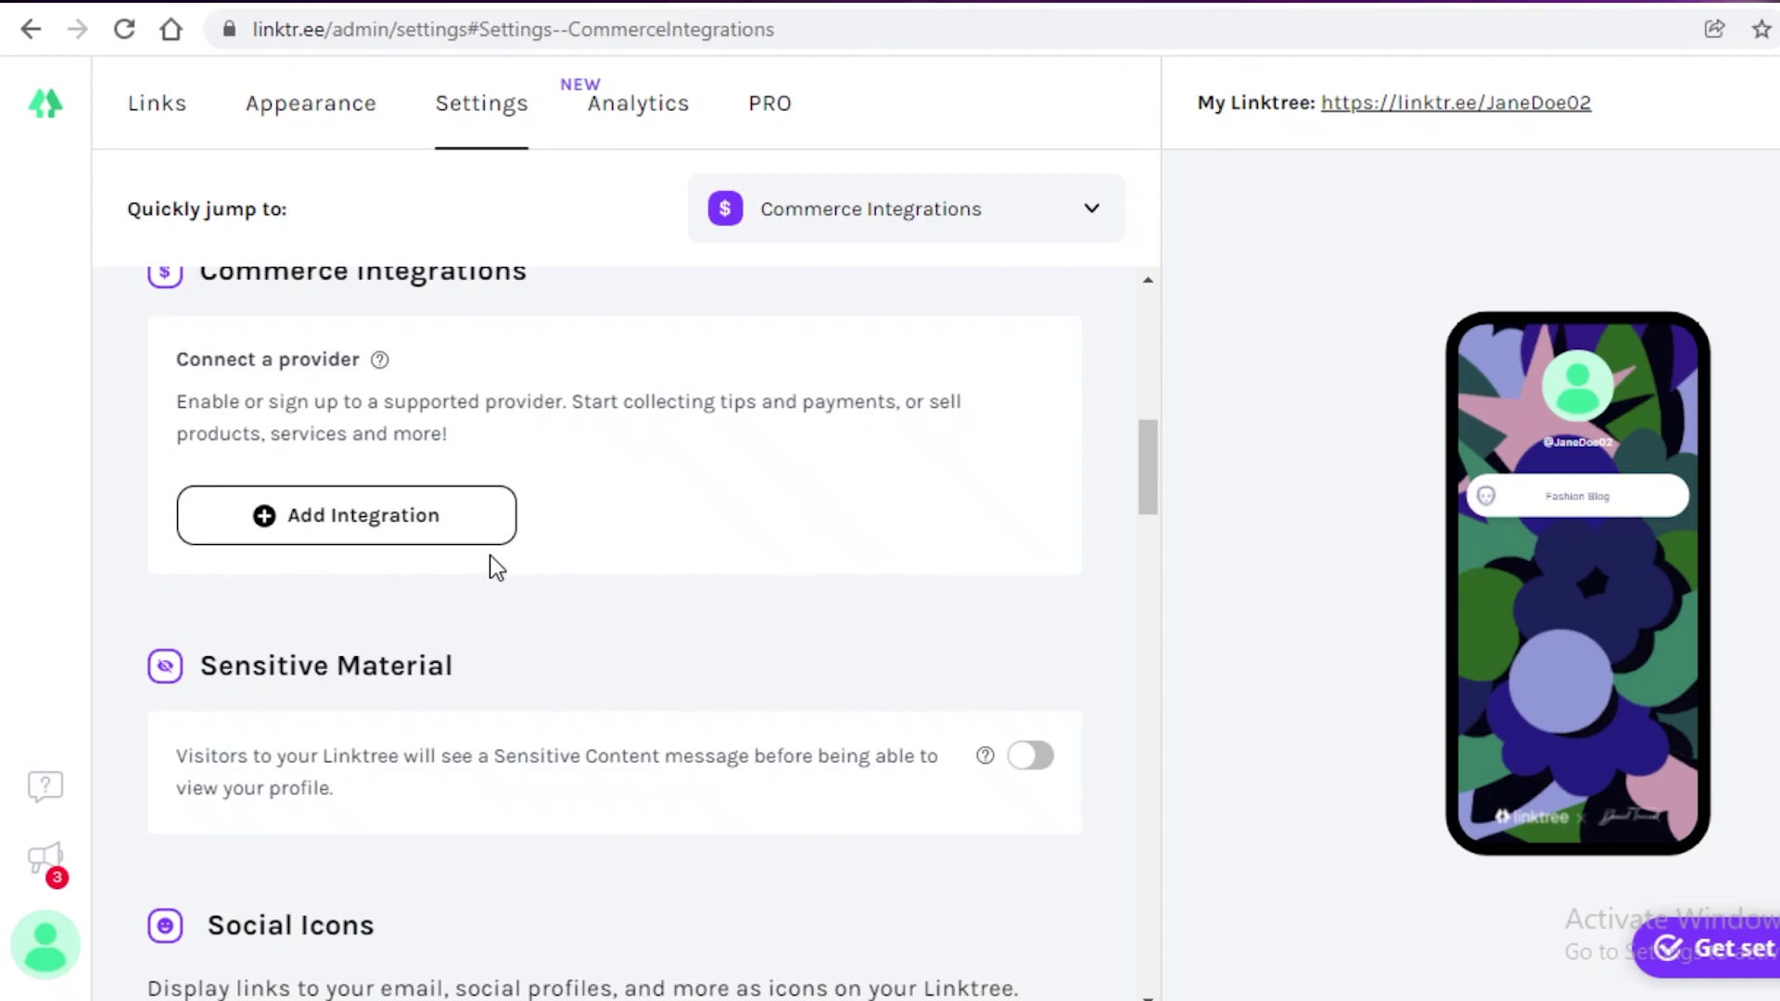
scroll(489, 554, down, 2)
click(1027, 611)
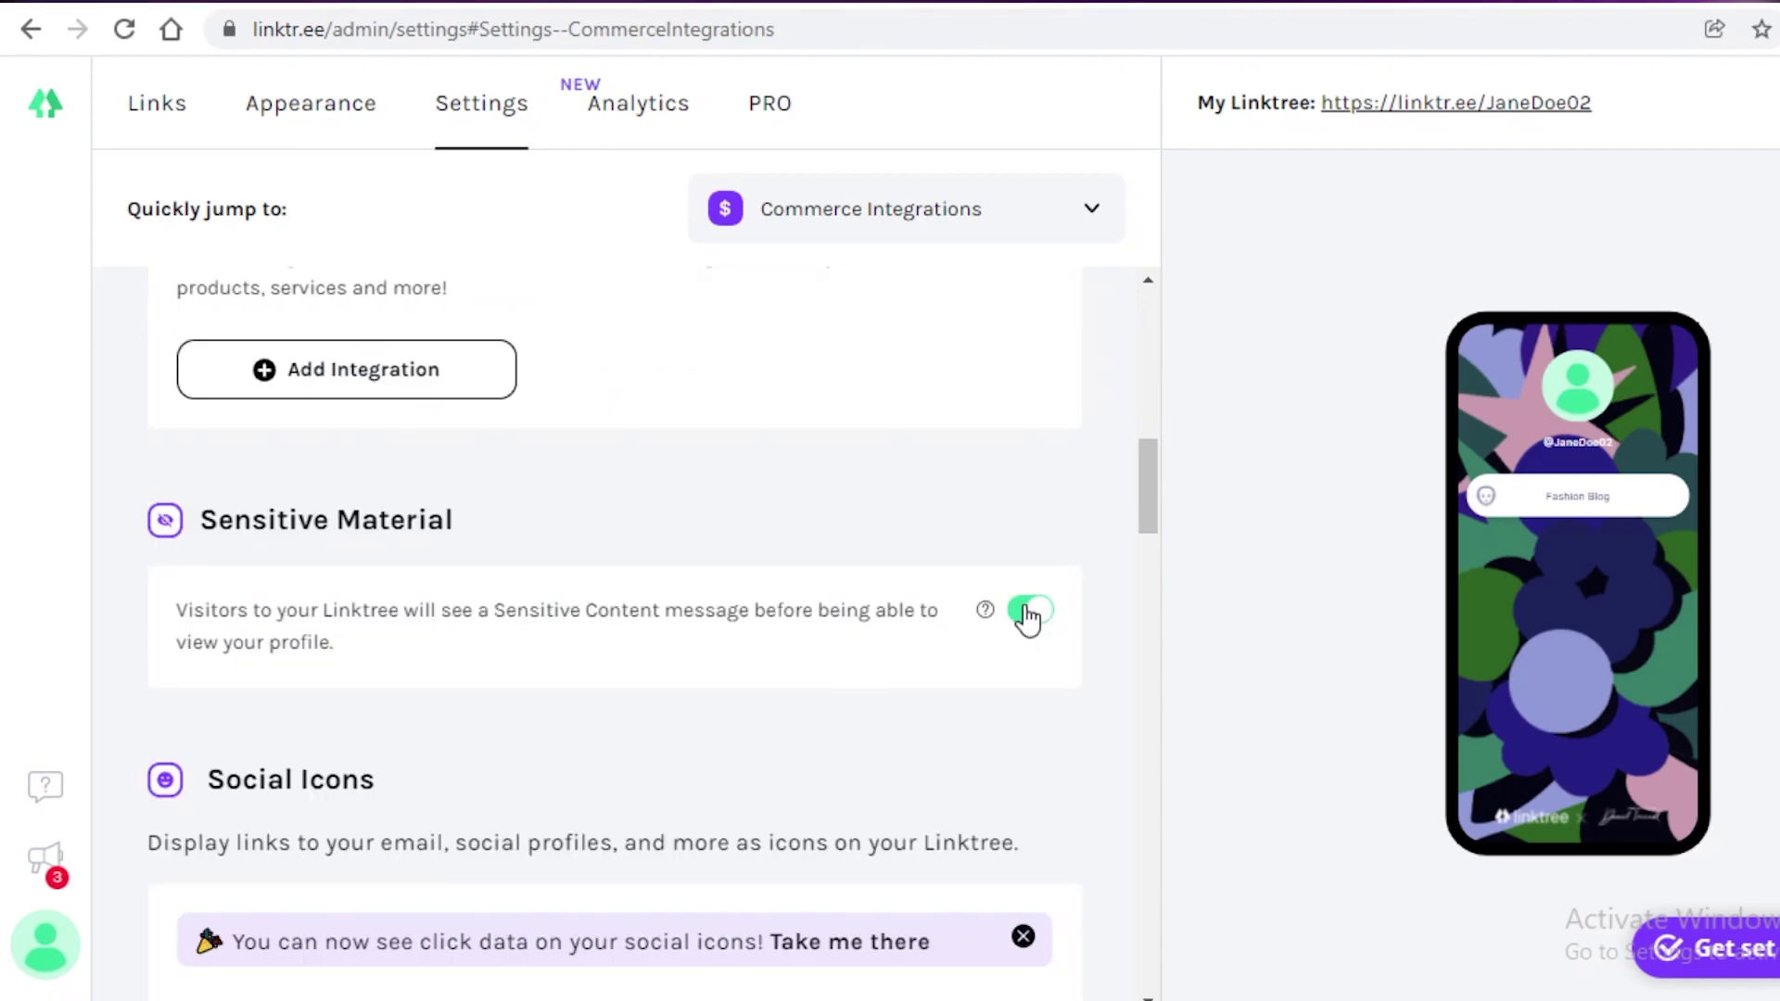
click(1027, 612)
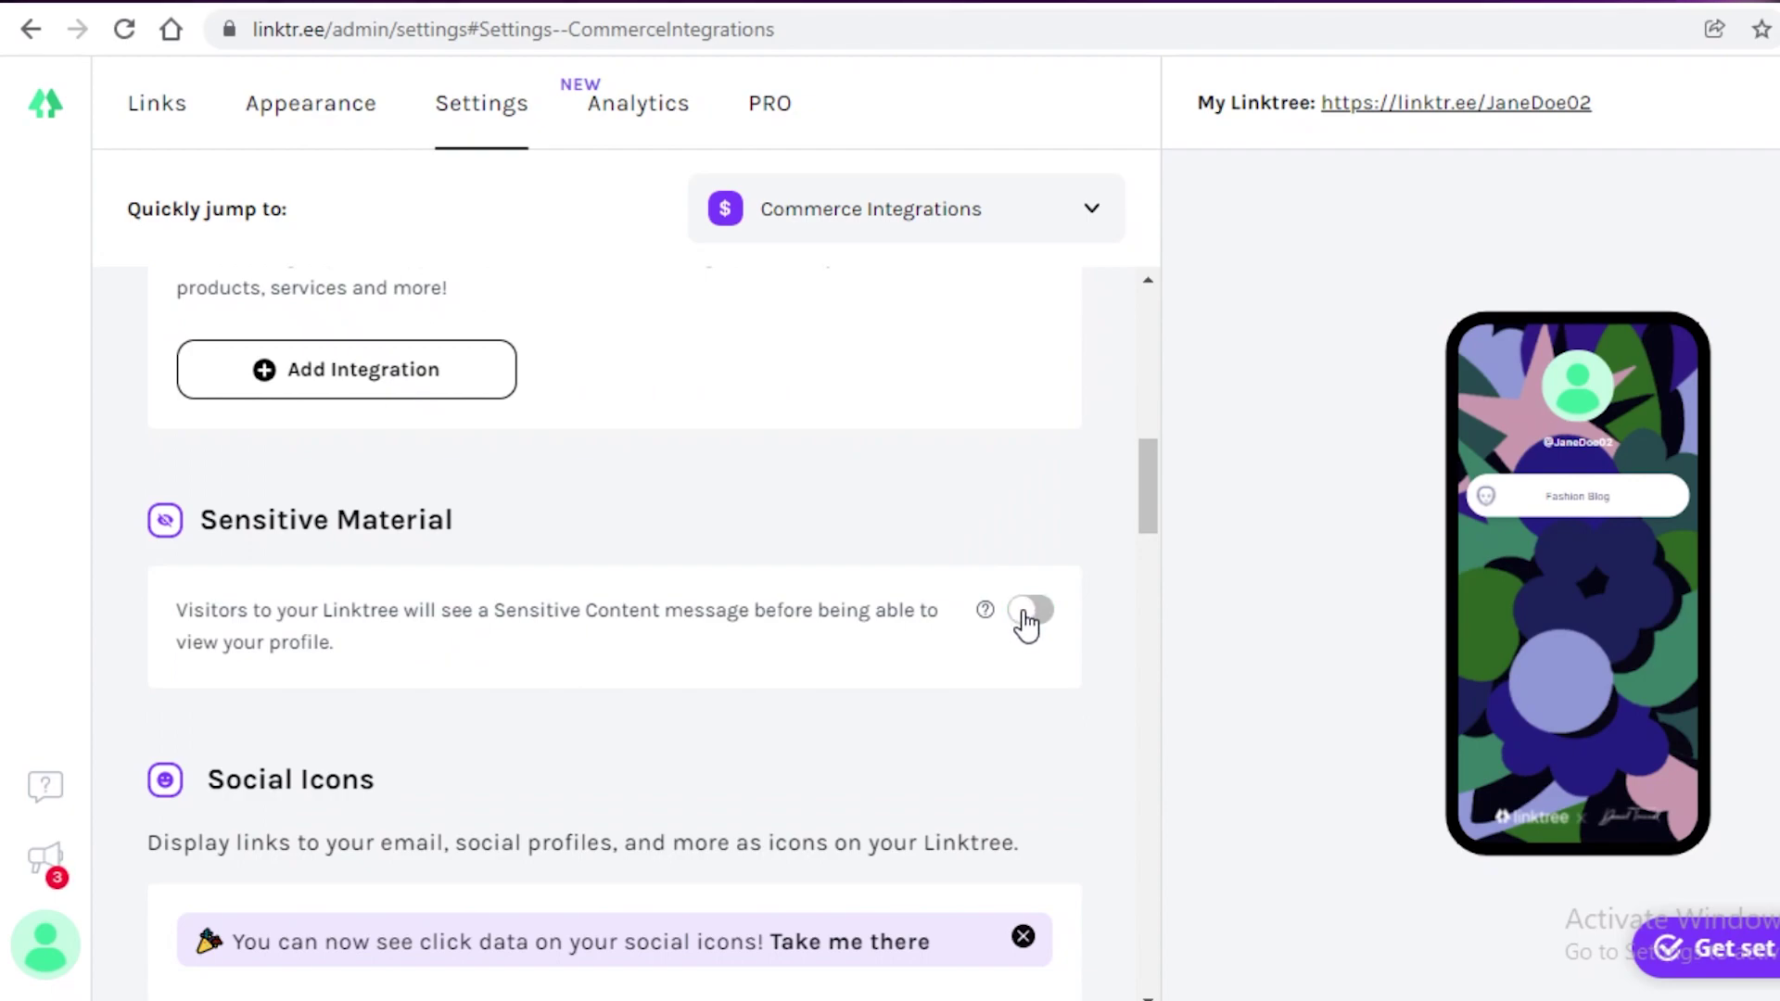
Step: Open Analytics and review the lifetime stats of 0 views and 0 clicks
click(597, 102)
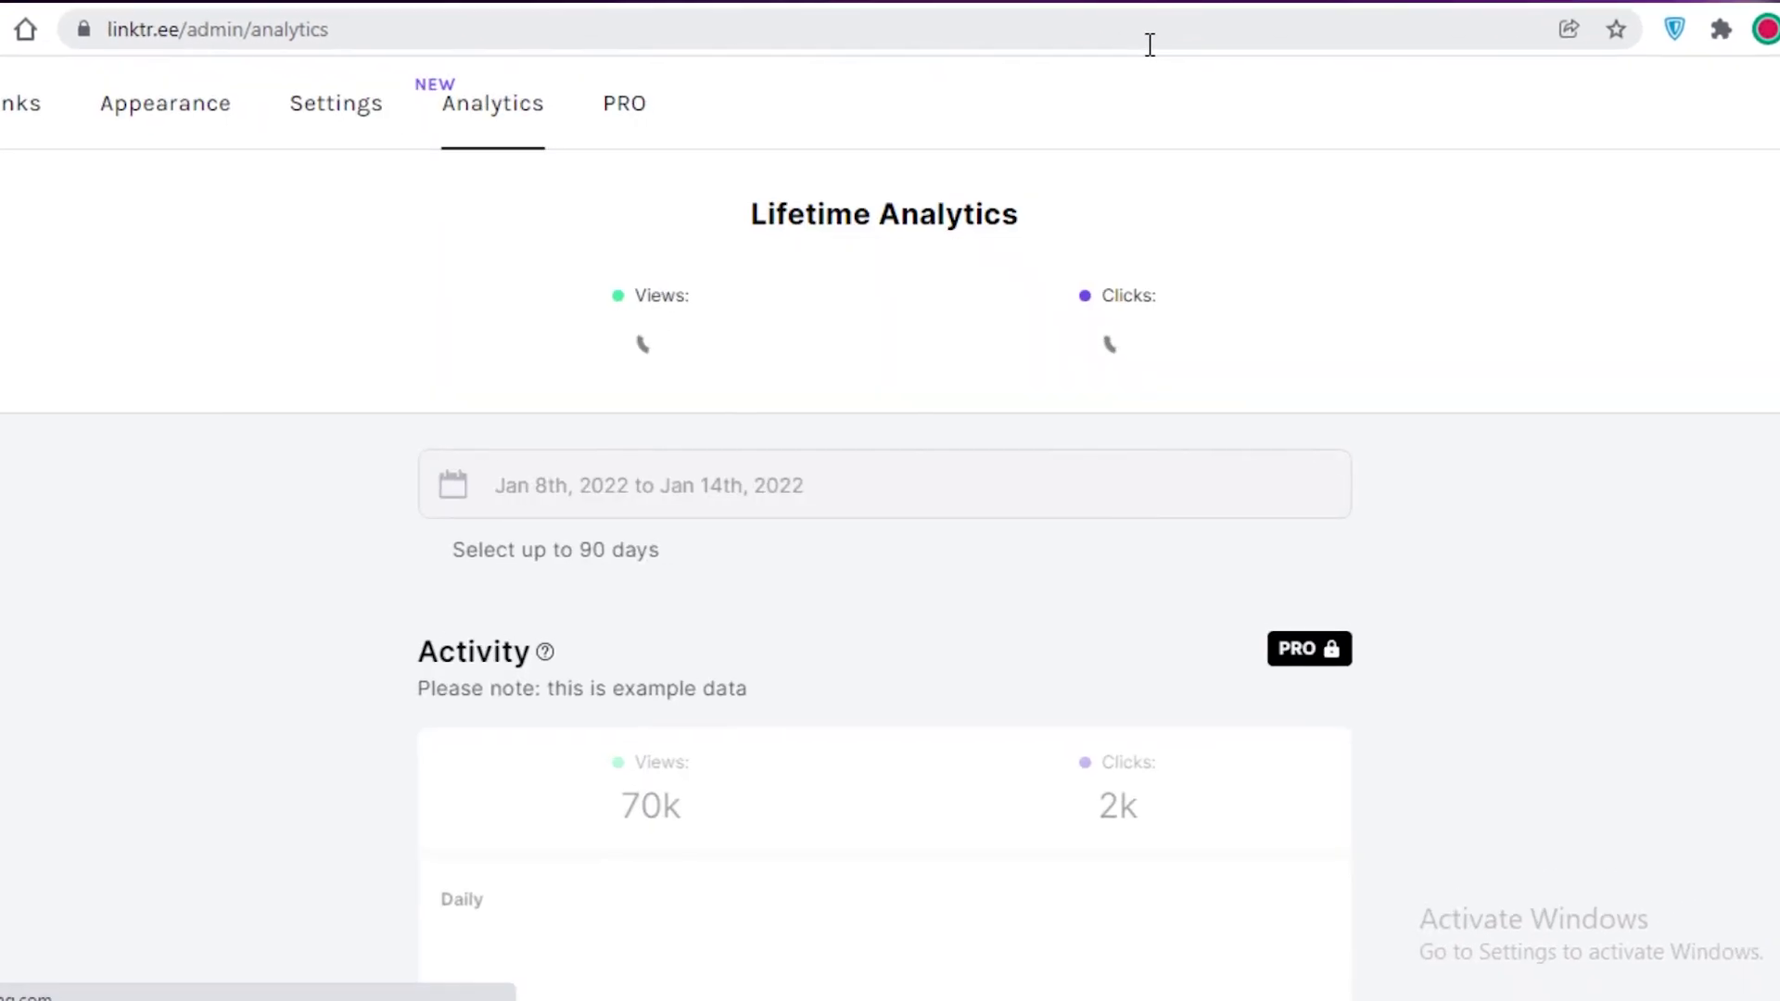
scroll(593, 357, down, 3)
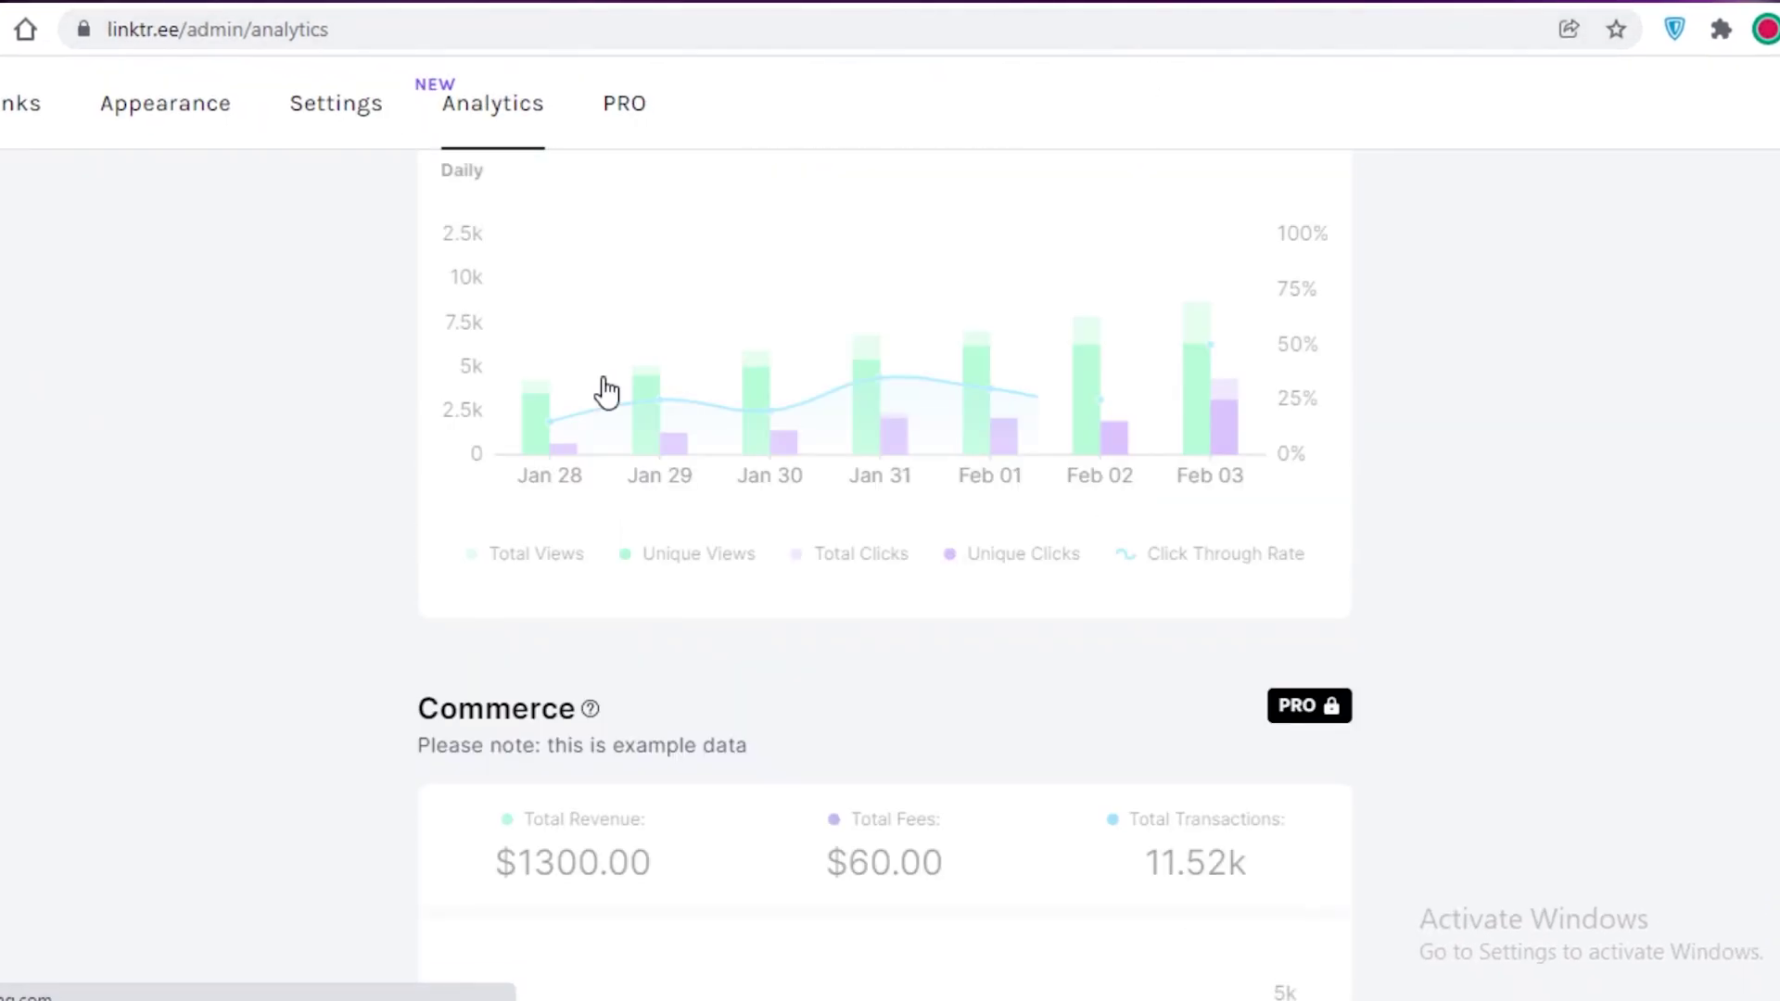
scroll(567, 719, up, 8)
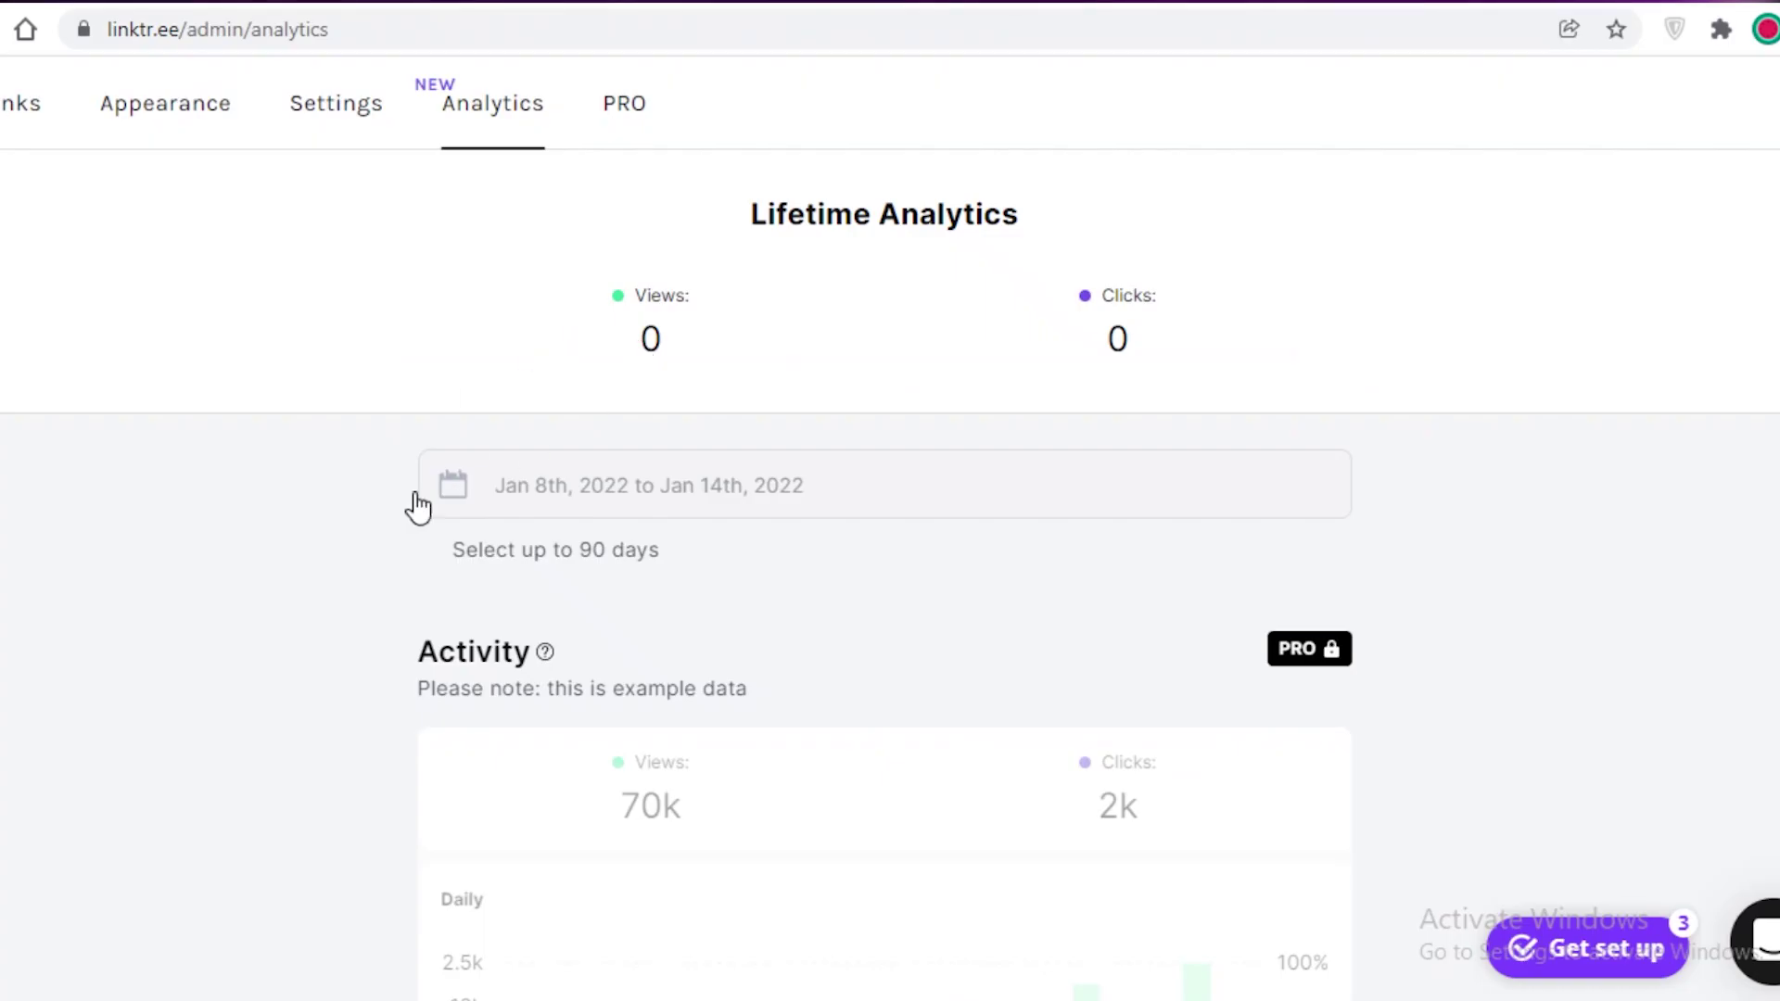
scroll(487, 521, down, 4)
scroll(488, 519, up, 1)
scroll(483, 468, down, 1)
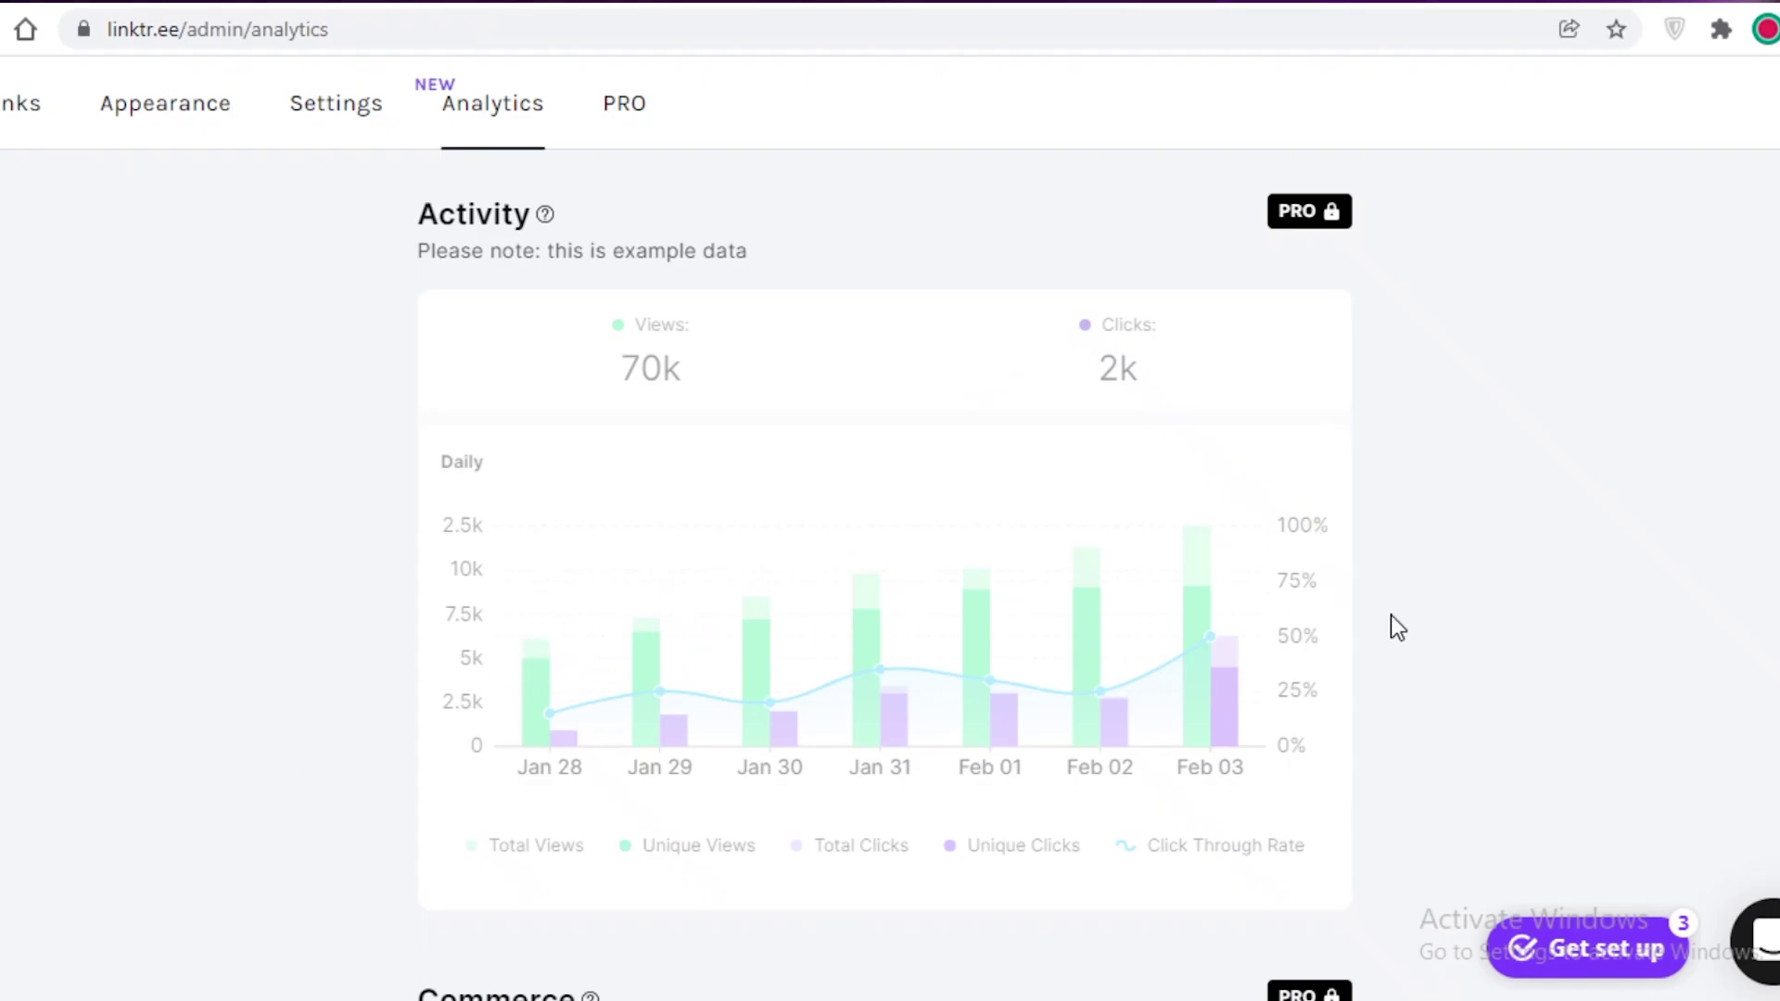
scroll(1180, 393, up, 1)
scroll(1180, 399, down, 6)
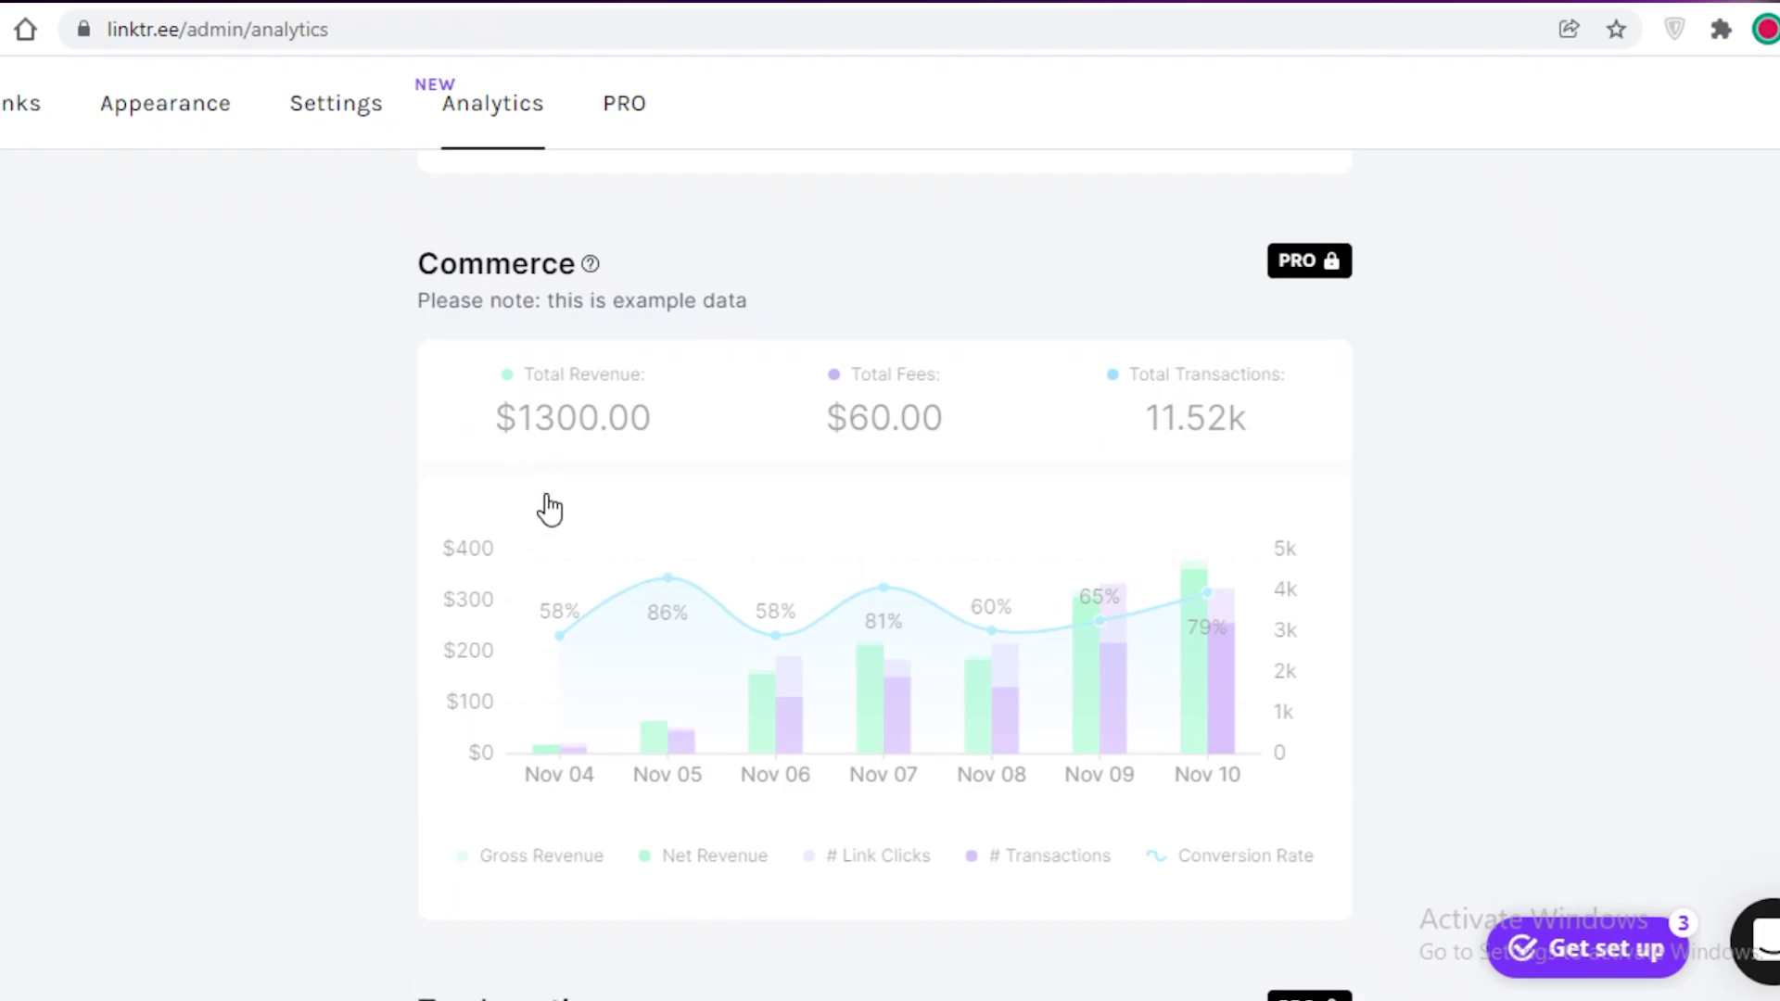
Step: Scroll through the PRO-locked Activity, Commerce and Top Locations example charts
scroll(519, 553, down, 2)
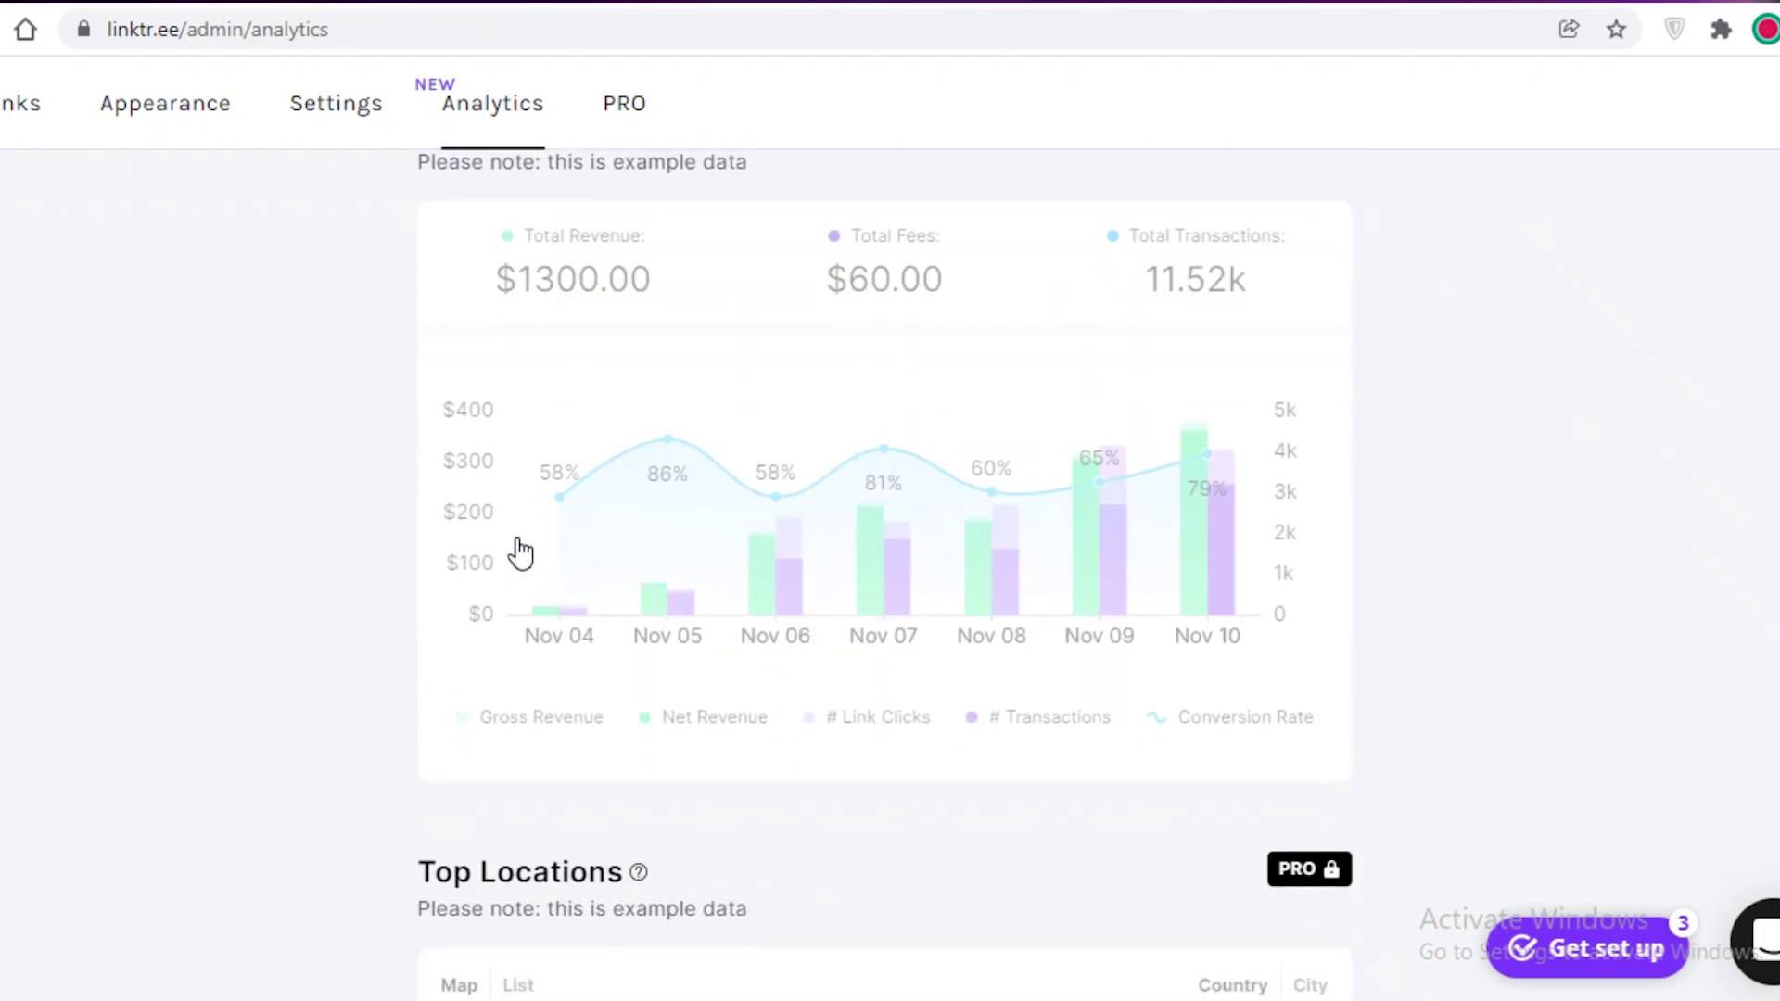
scroll(519, 554, down, 7)
scroll(517, 548, up, 6)
scroll(517, 548, up, 1)
scroll(528, 554, down, 2)
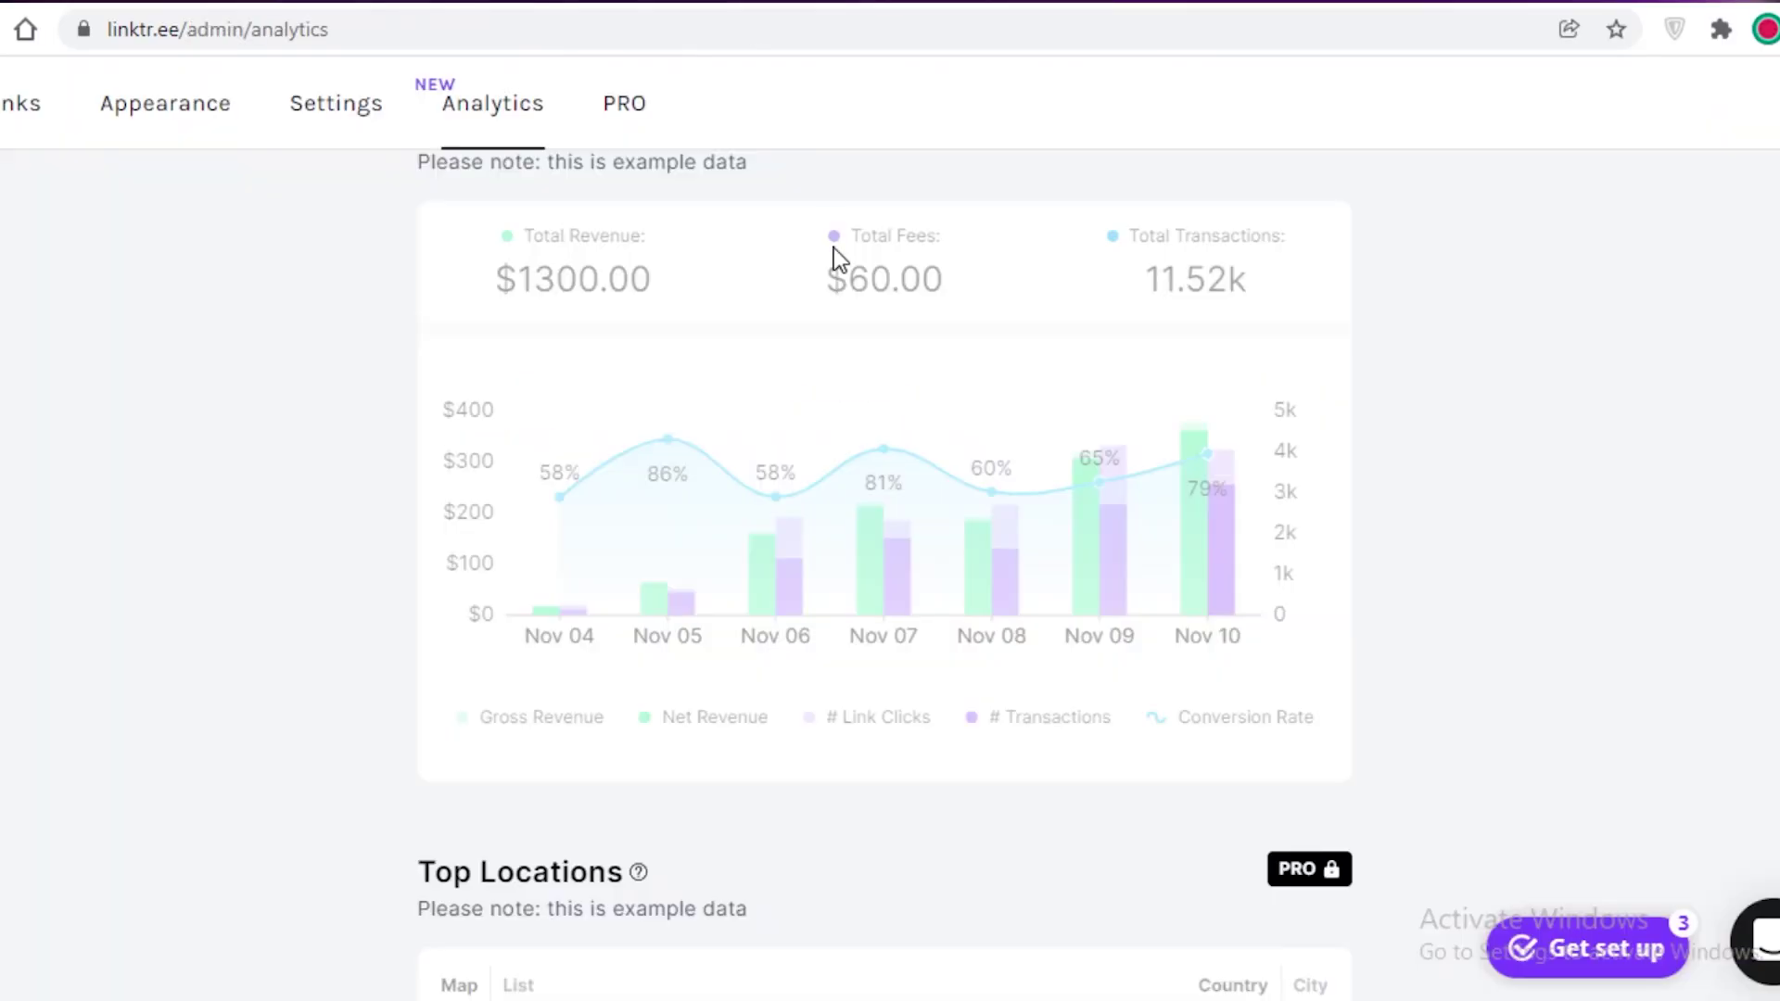
scroll(832, 250, up, 4)
scroll(867, 584, down, 2)
scroll(998, 652, up, 10)
scroll(1001, 628, down, 5)
scroll(1001, 628, up, 5)
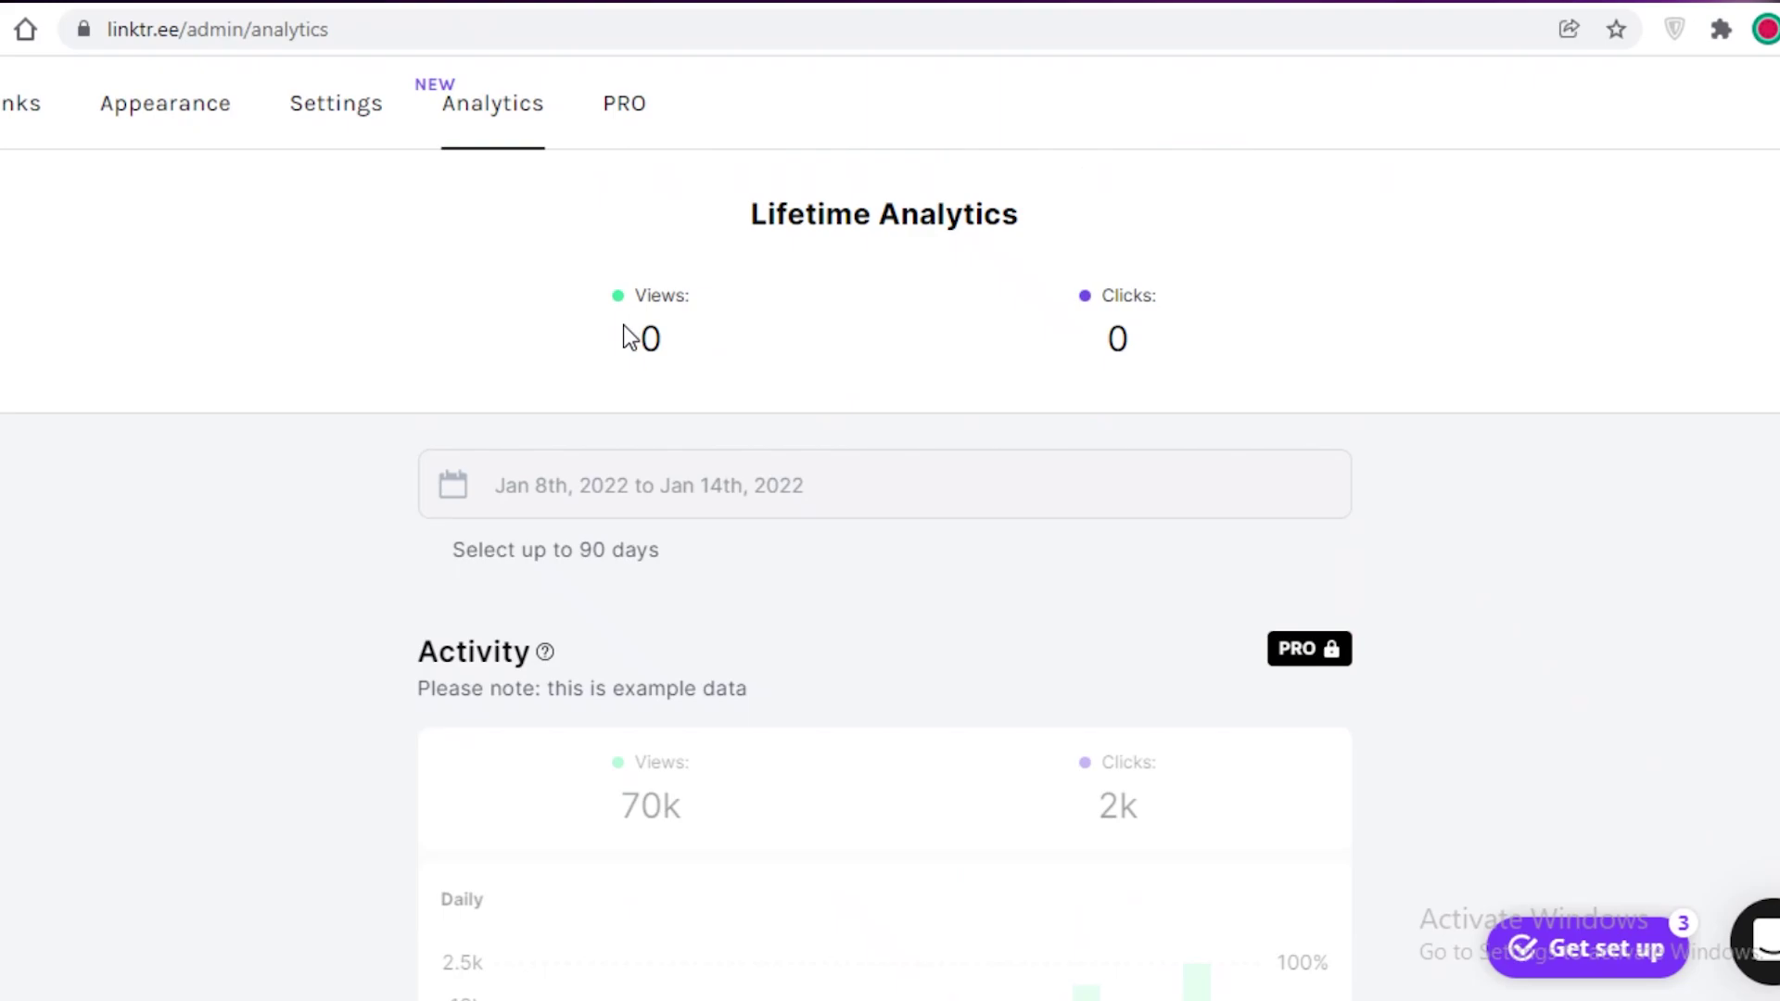
scroll(631, 338, down, 6)
scroll(798, 286, up, 6)
scroll(1437, 206, down, 10)
scroll(1554, 456, down, 15)
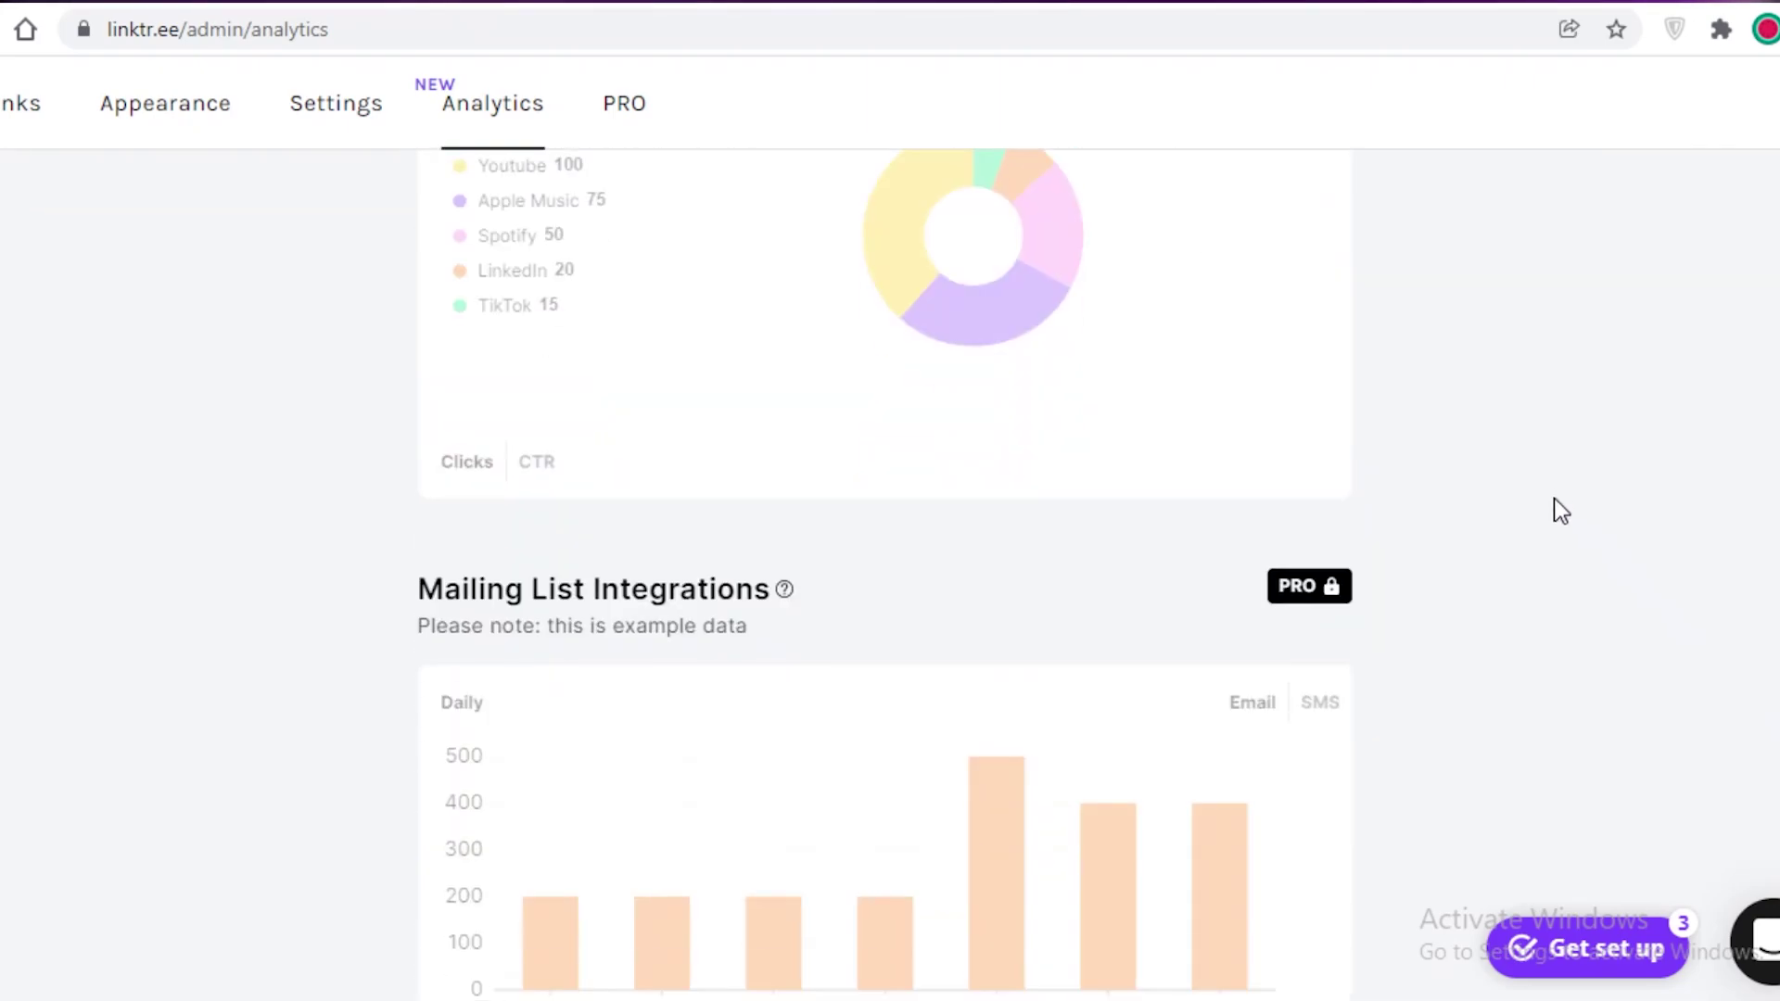
scroll(1543, 505, up, 12)
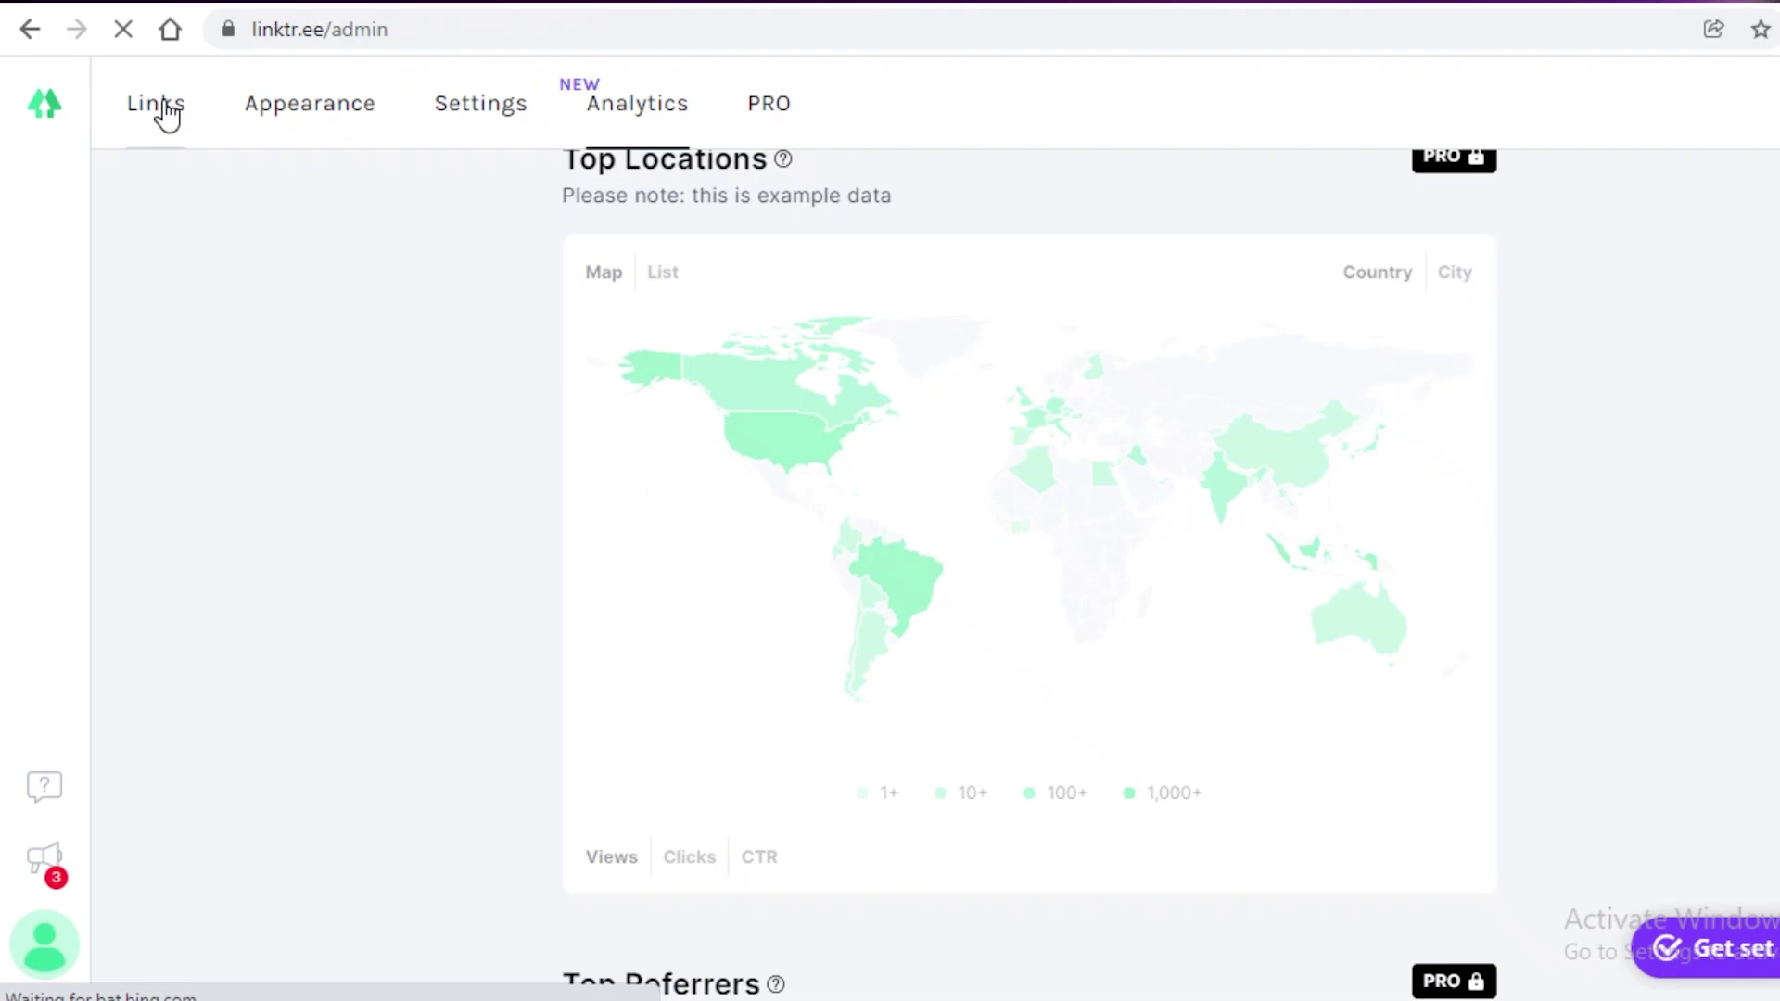
Step: Return to the Links editor and look over the Pricing page plans
click(167, 114)
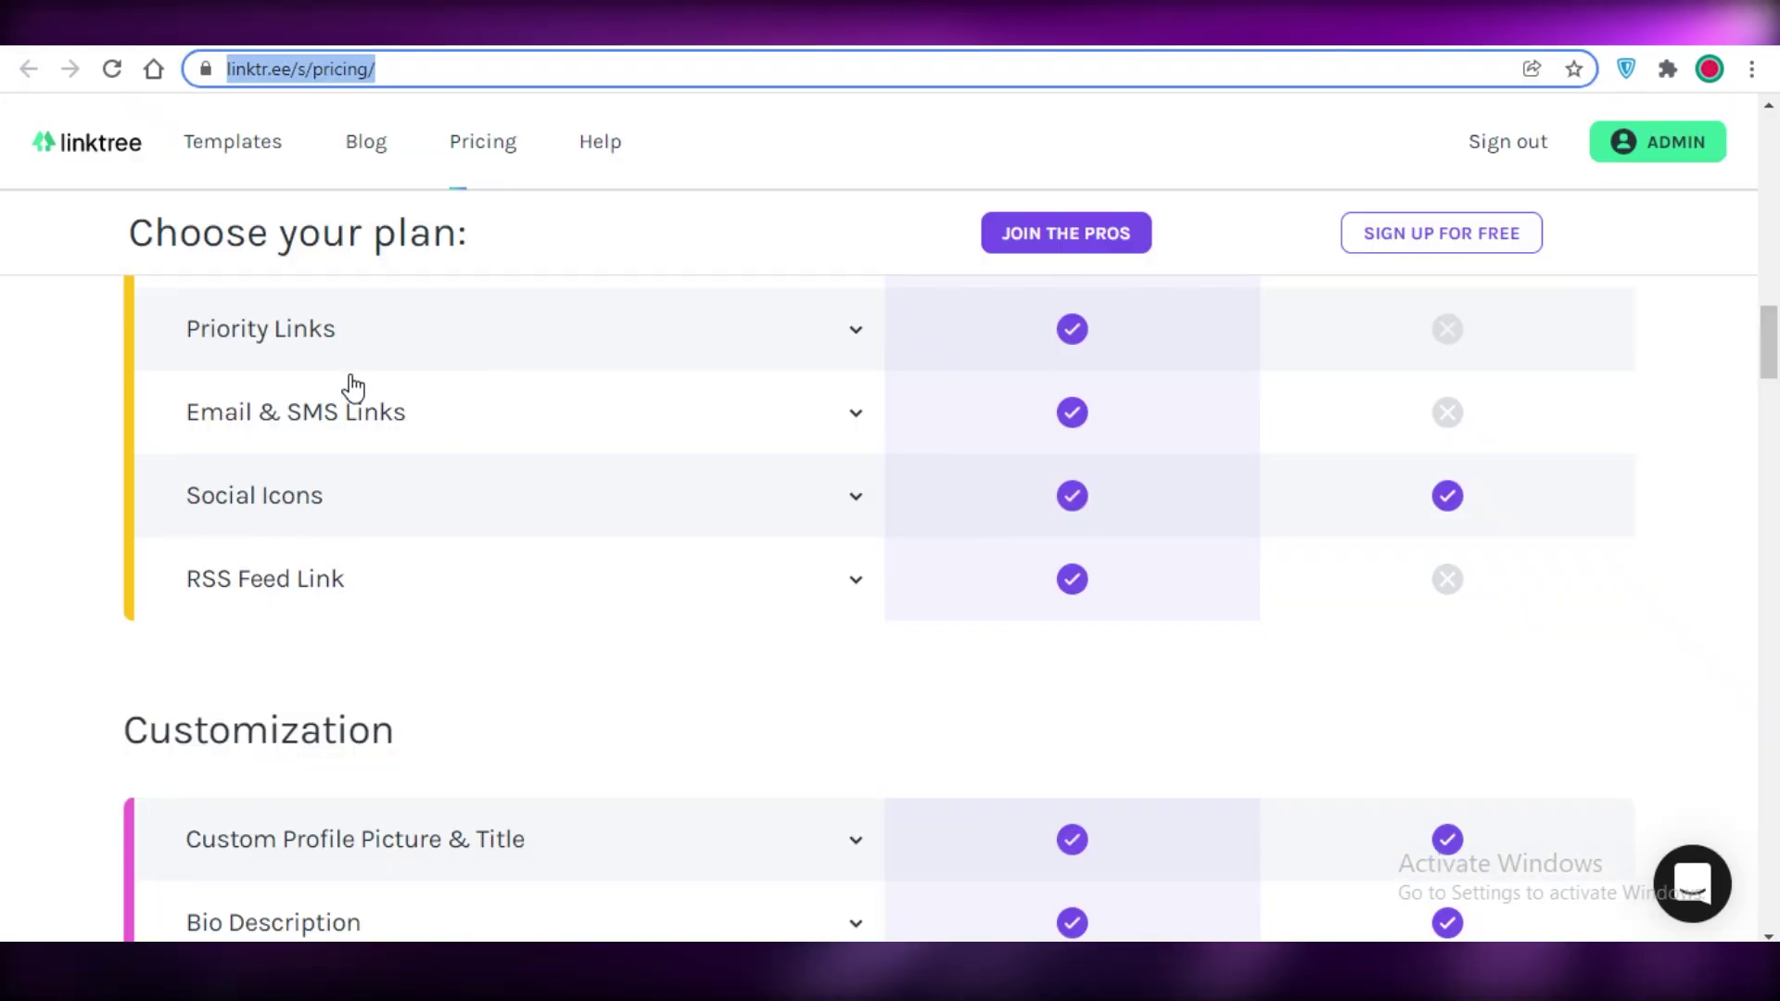
scroll(1311, 437, down, 3)
scroll(1618, 453, up, 15)
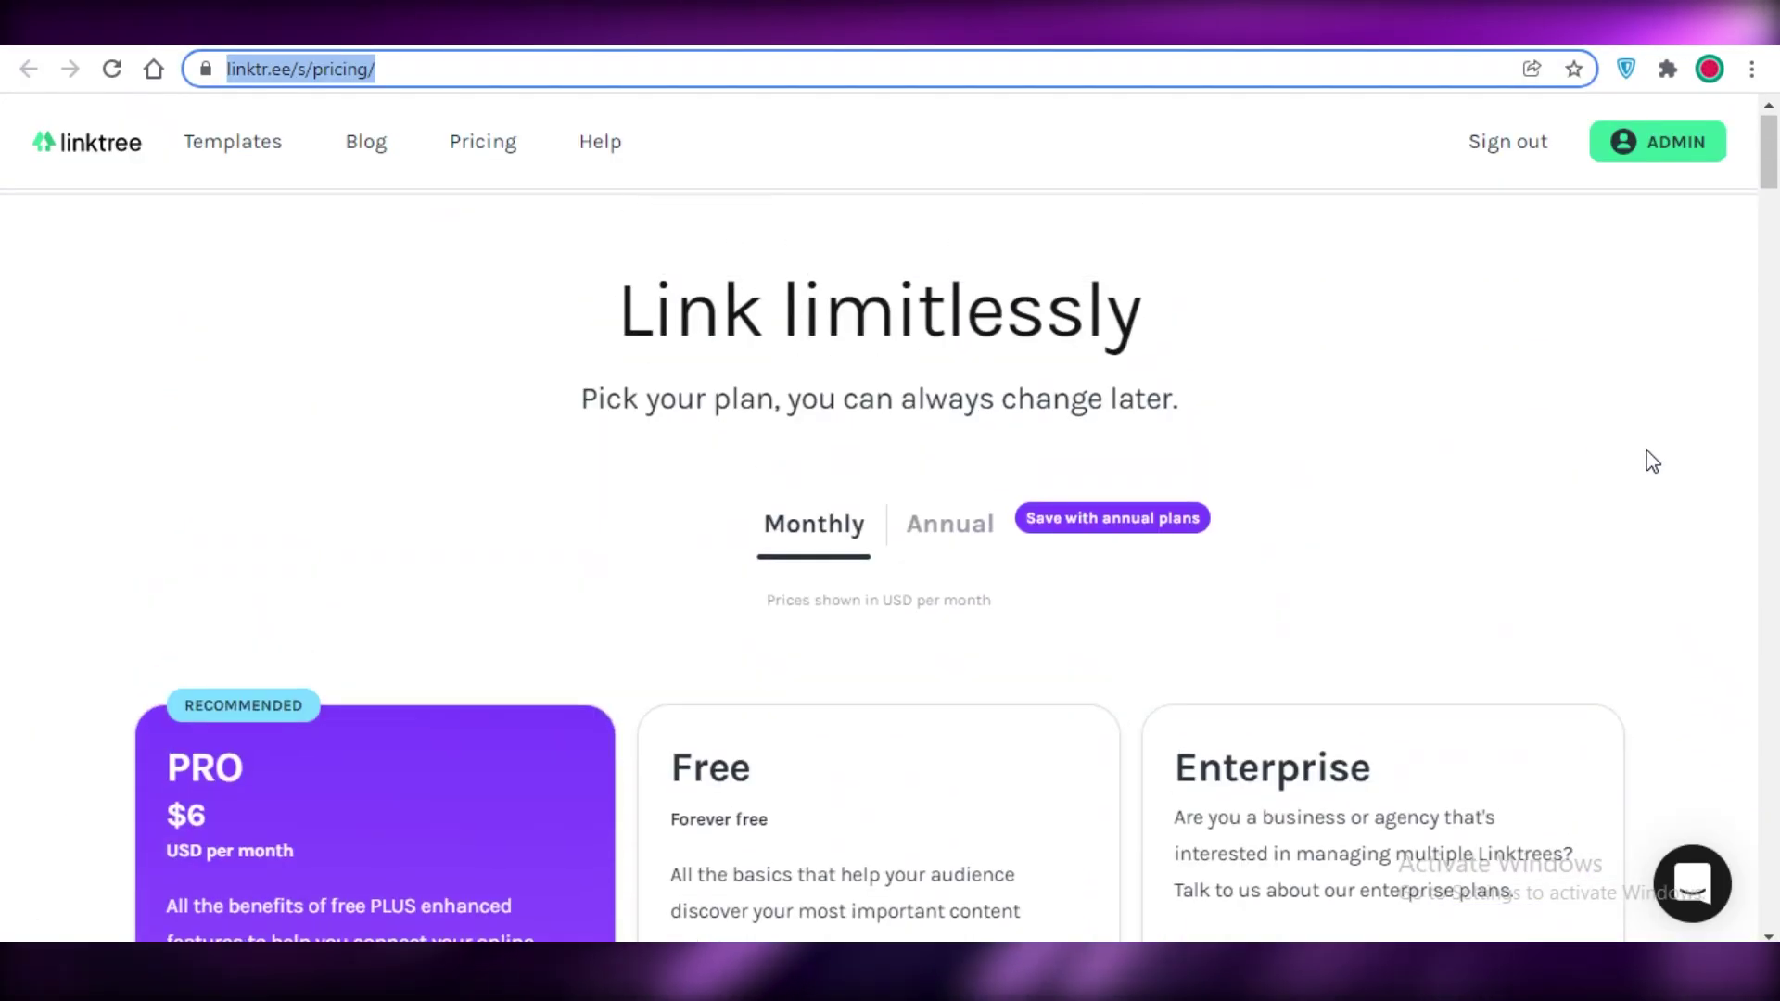
Step: Open the live linktr.ee/JaneDoe02 page and review the floral theme with the Fashion Blog link
click(1650, 459)
scroll(1321, 404, down, 10)
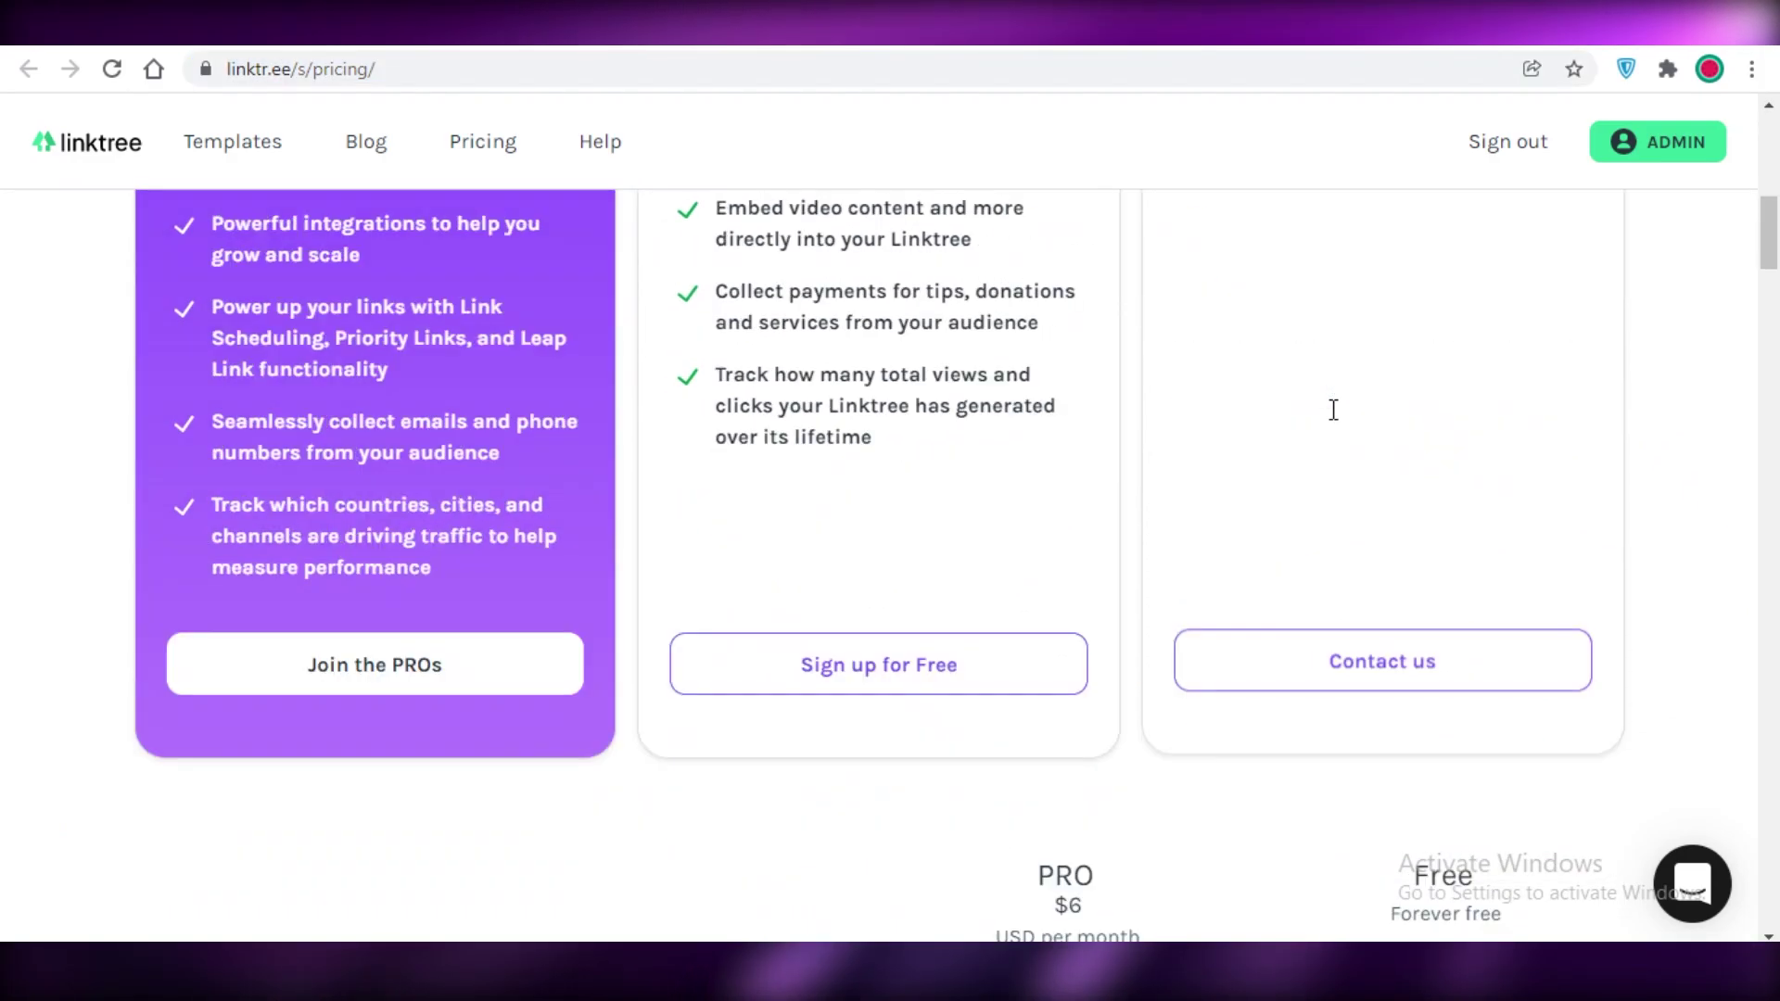
scroll(1333, 410, down, 9)
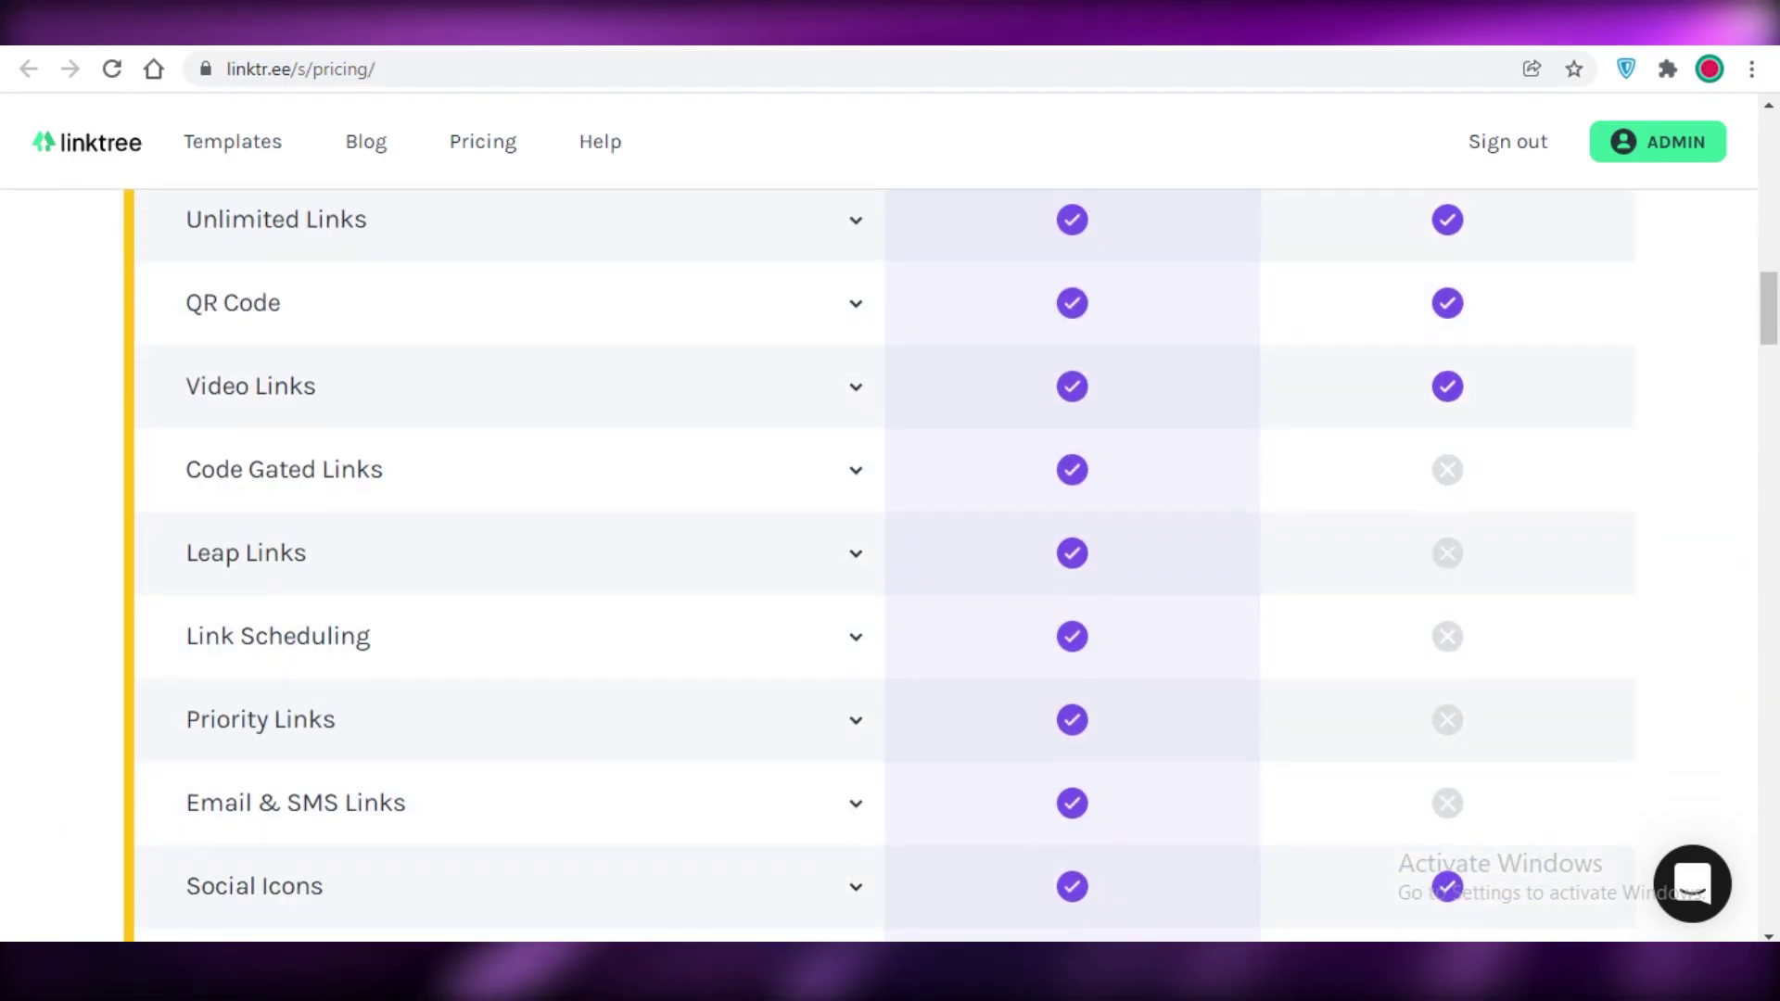
scroll(890, 556, up, 2)
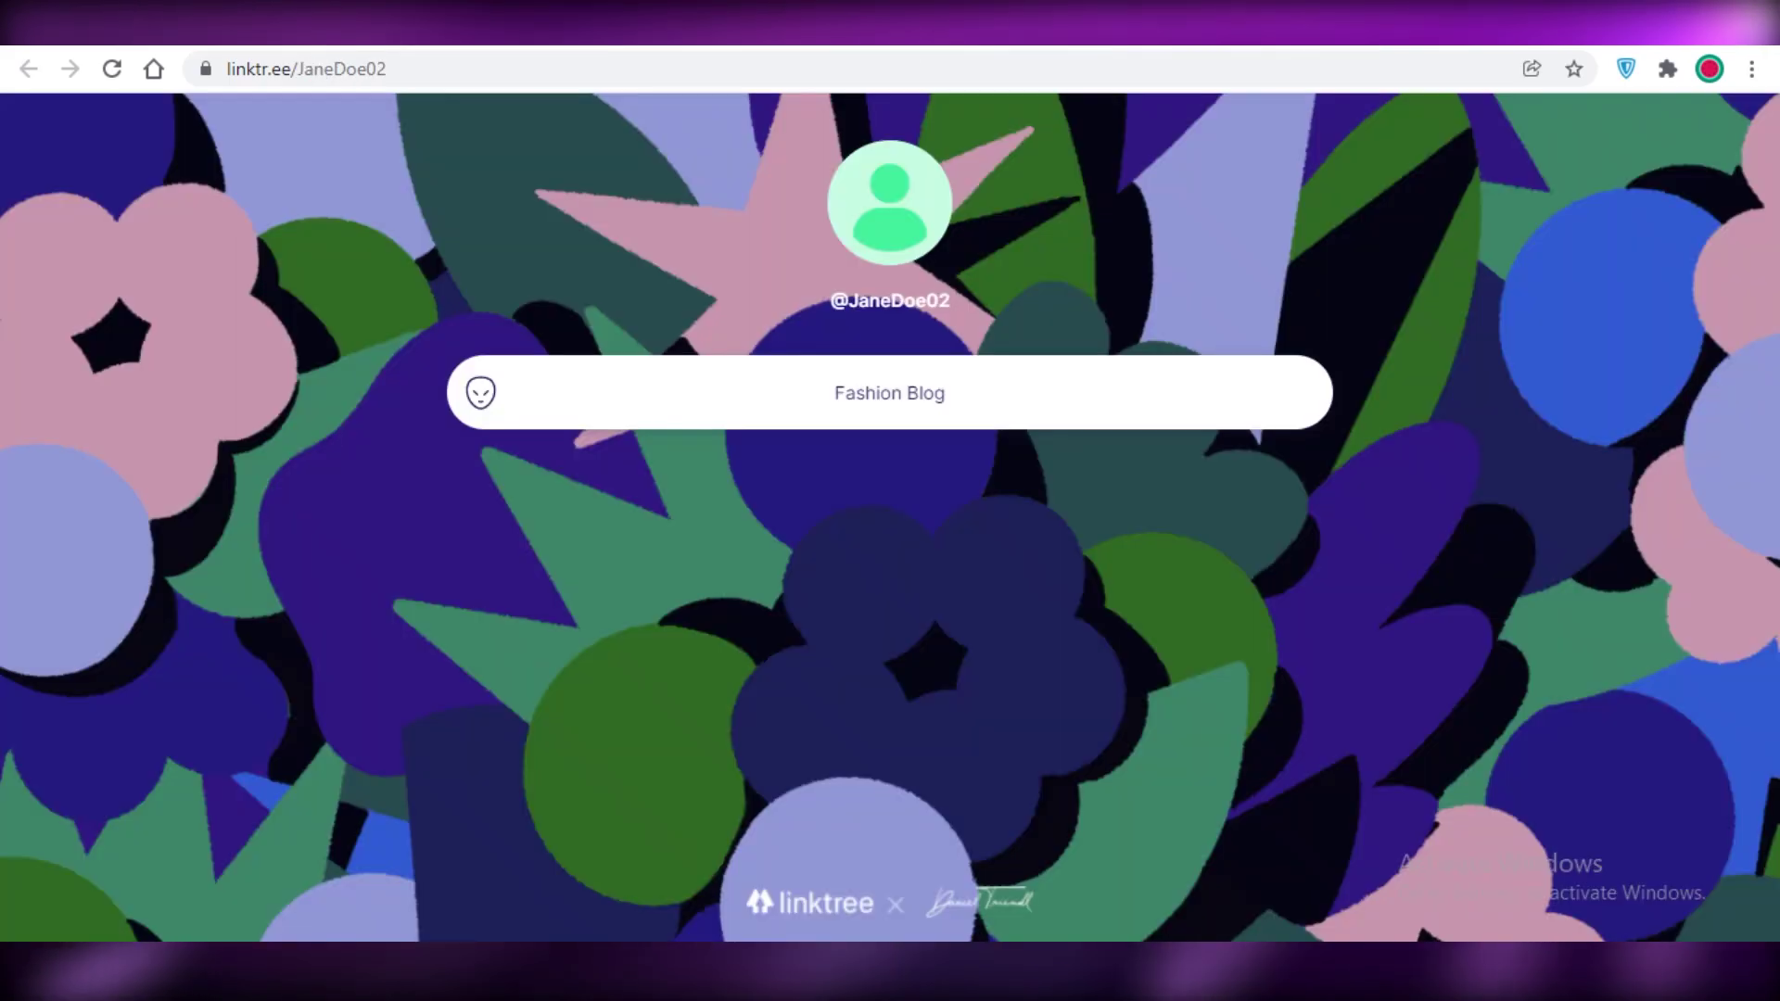